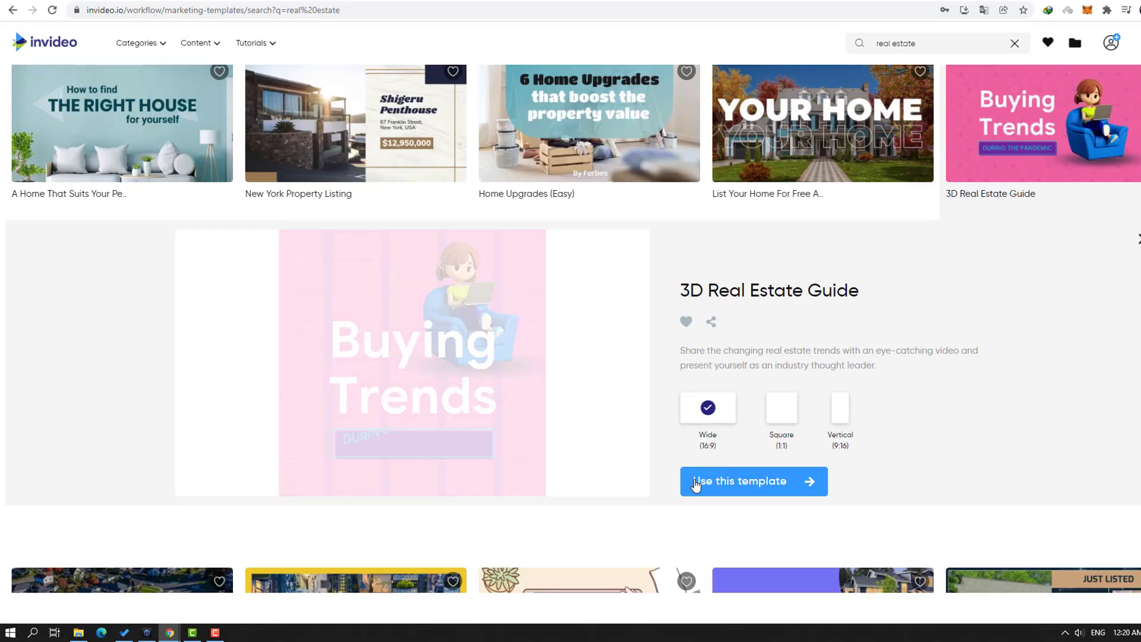
- Open the 3D Real Estate Guide template for editing in wide 16:9 format
click(784, 488)
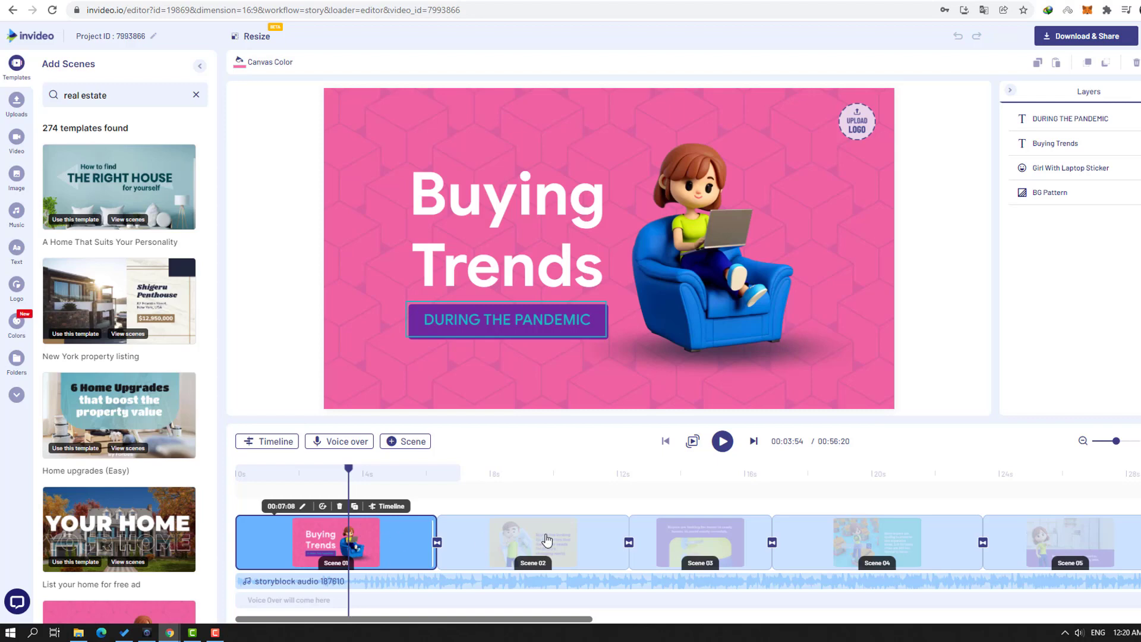
- Preview the template's scenes along the timeline, play scene 1 from its start, and park the playhead near its beginning
click(586, 567)
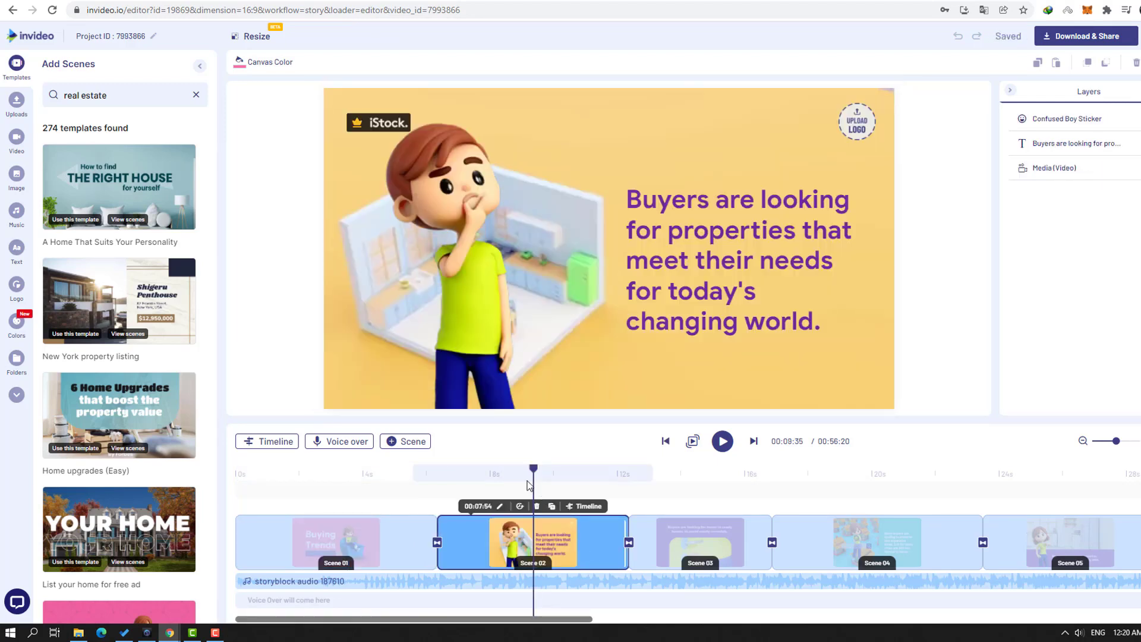
drag(542, 484, 718, 475)
drag(818, 481, 238, 475)
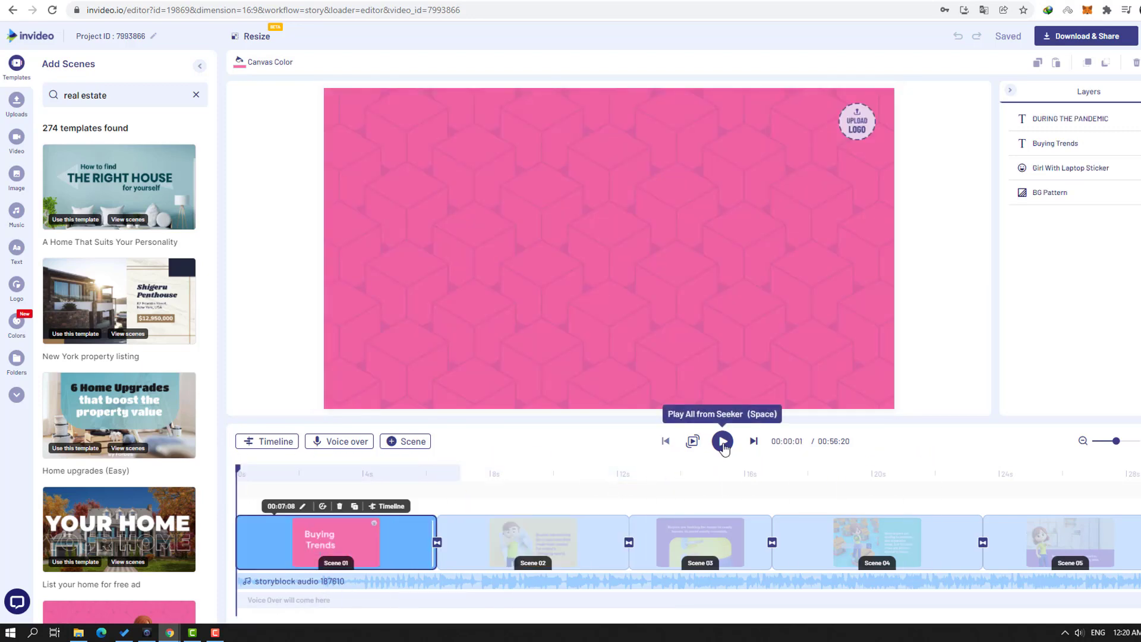
click(723, 443)
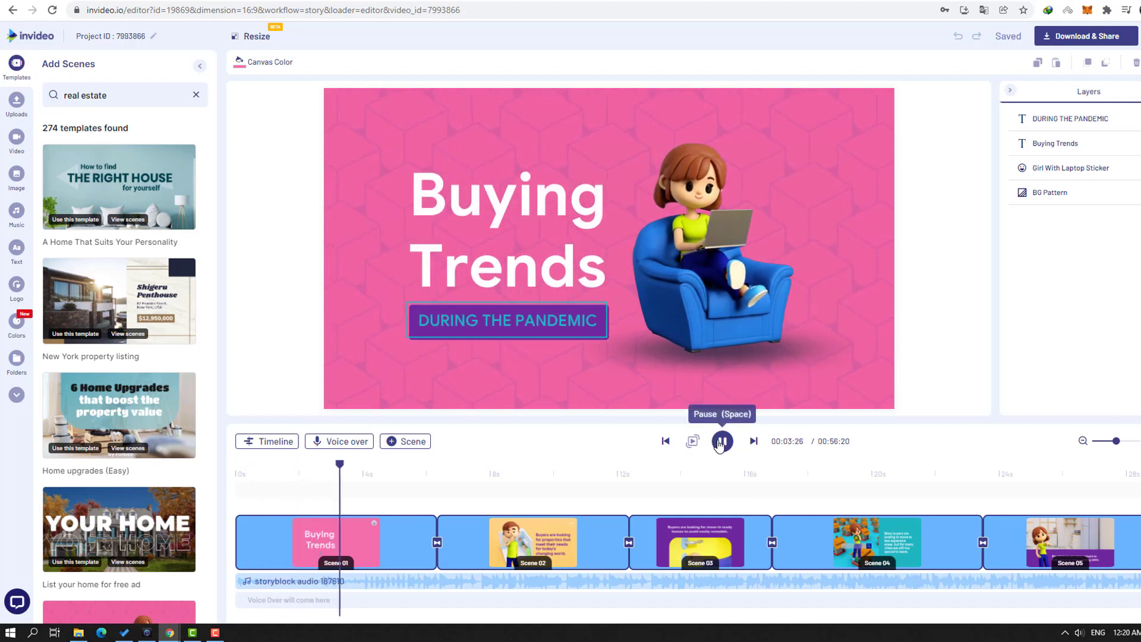
click(721, 441)
drag(250, 467, 275, 466)
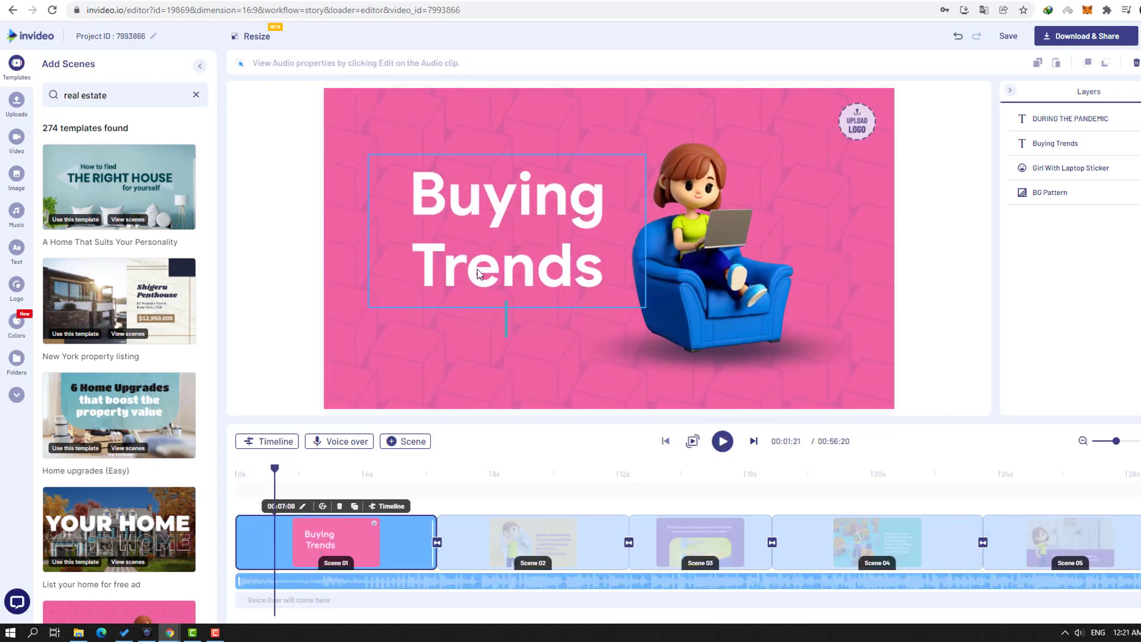
- Replace the "Buying Trends" title in scene 1 with "Do you search home?"
click(525, 200)
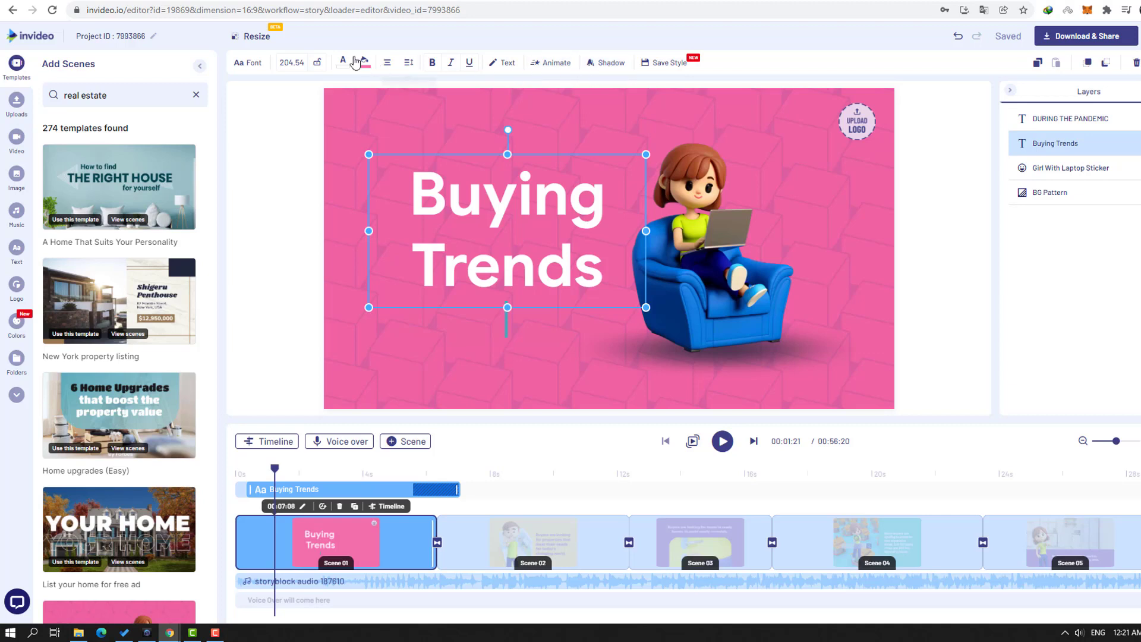
double_click(490, 209)
drag(603, 280, 418, 201)
key(BackSpace)
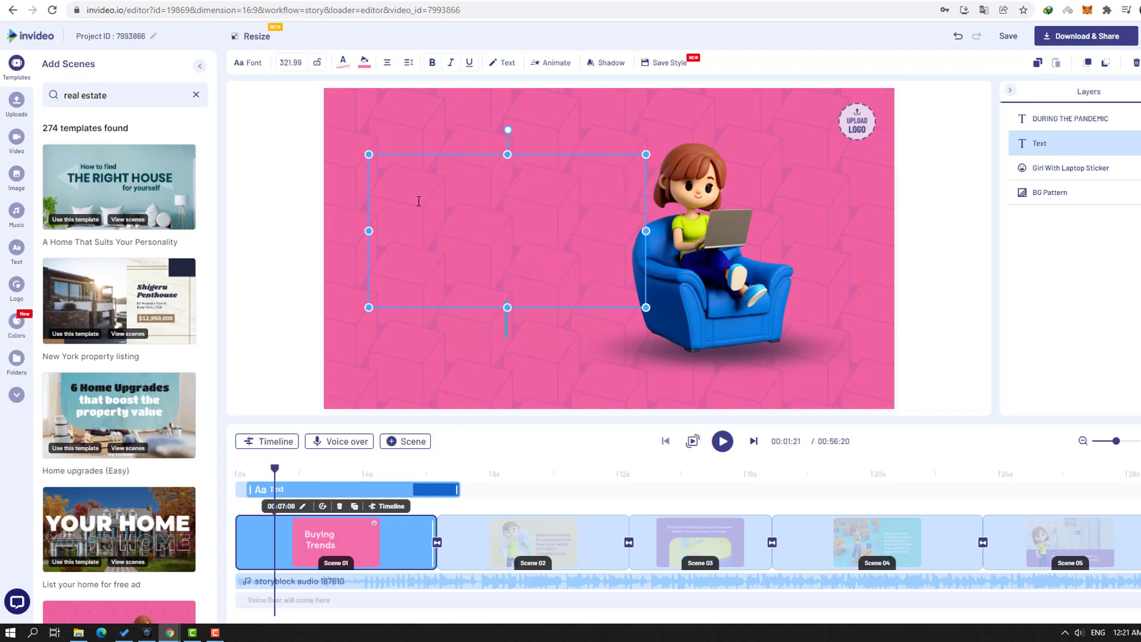
text(Do )
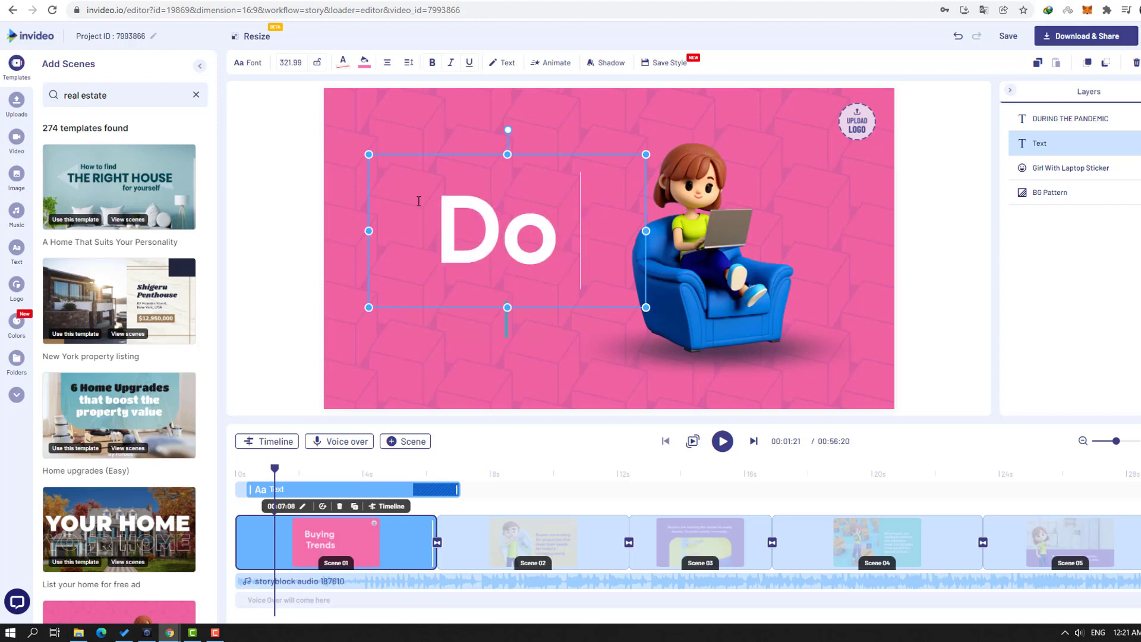
text(you search )
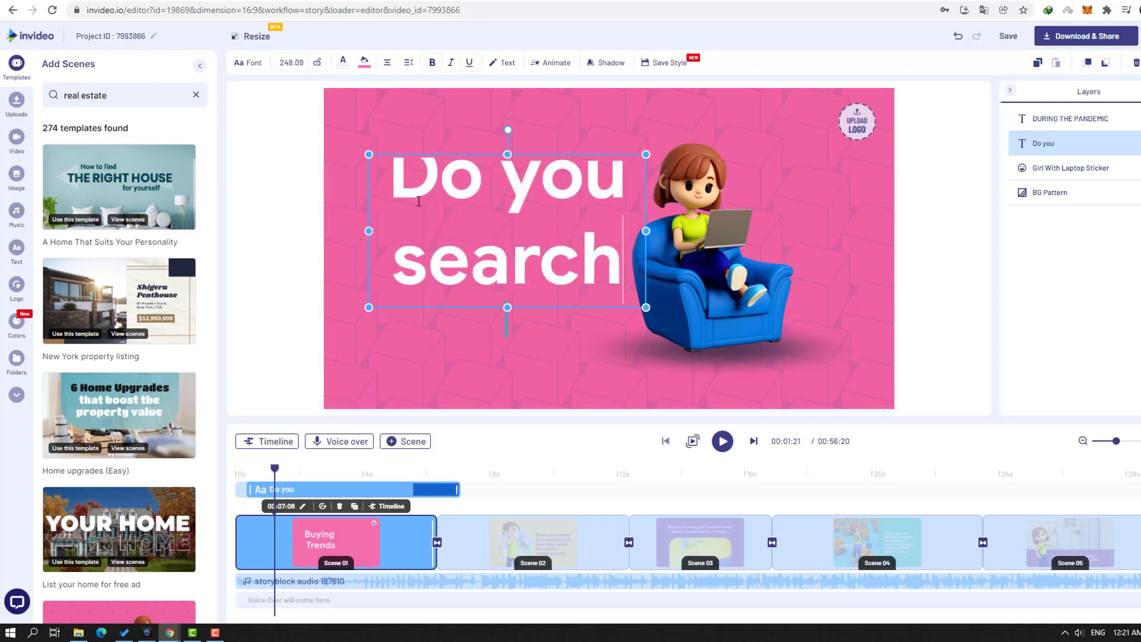
text(ho)
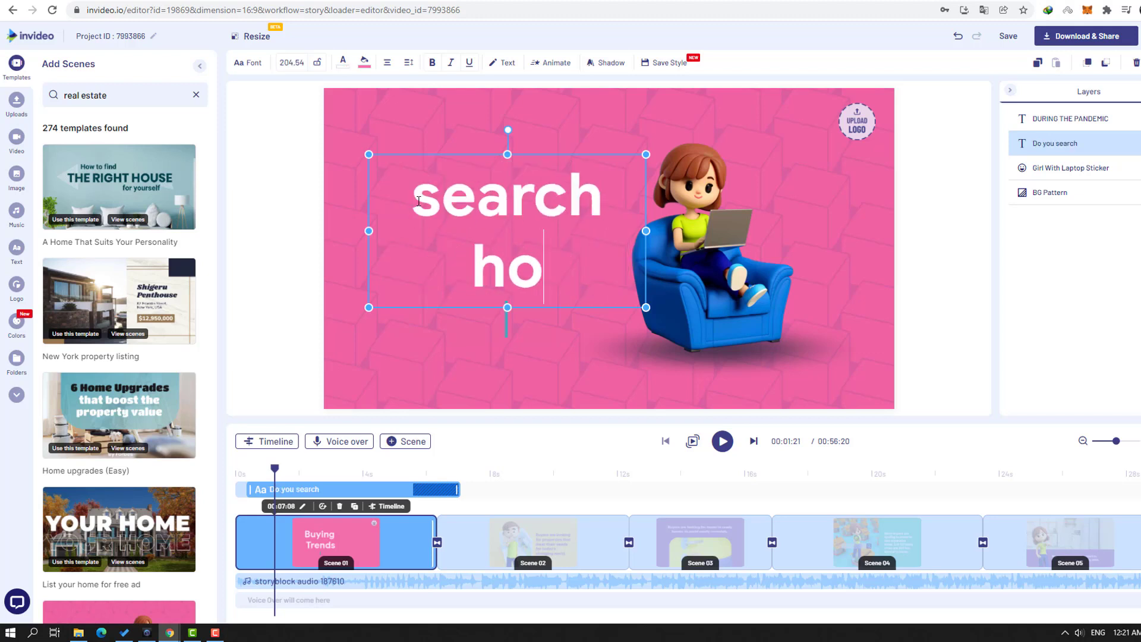
text(me?)
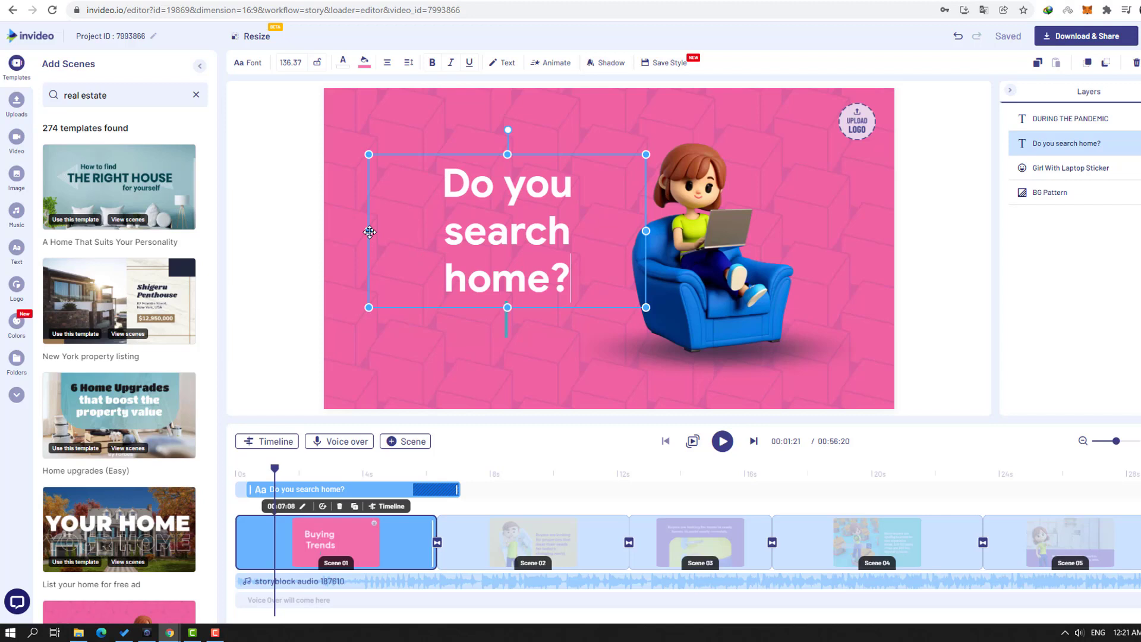
- Widen the title's text box toward the canvas's left edge and move the title slightly up
drag(369, 231, 326, 233)
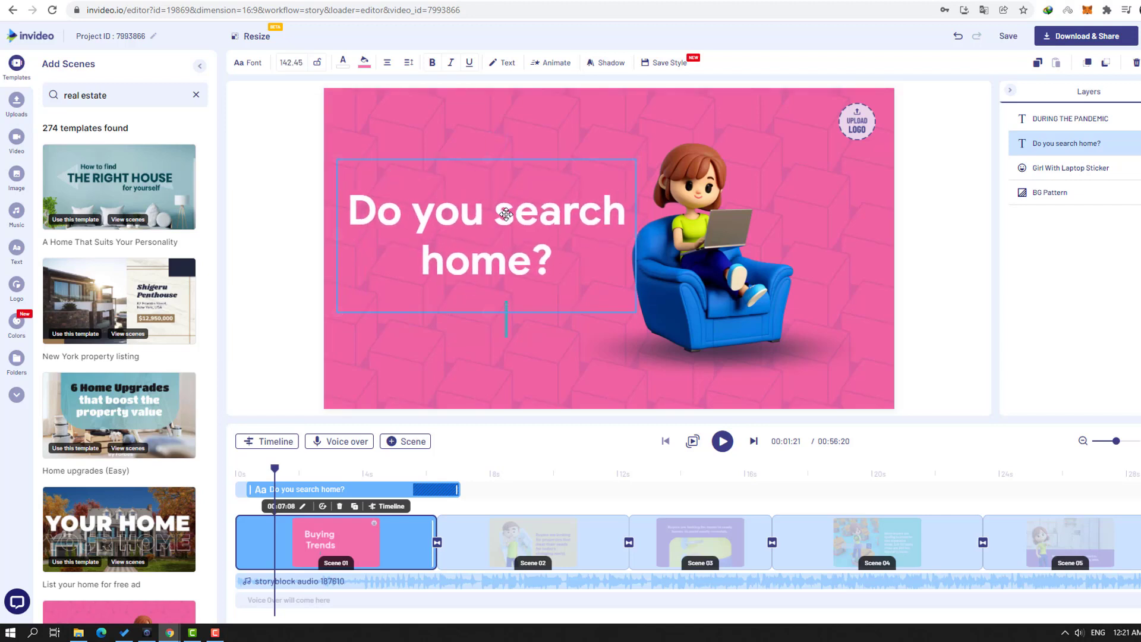
drag(501, 199, 508, 191)
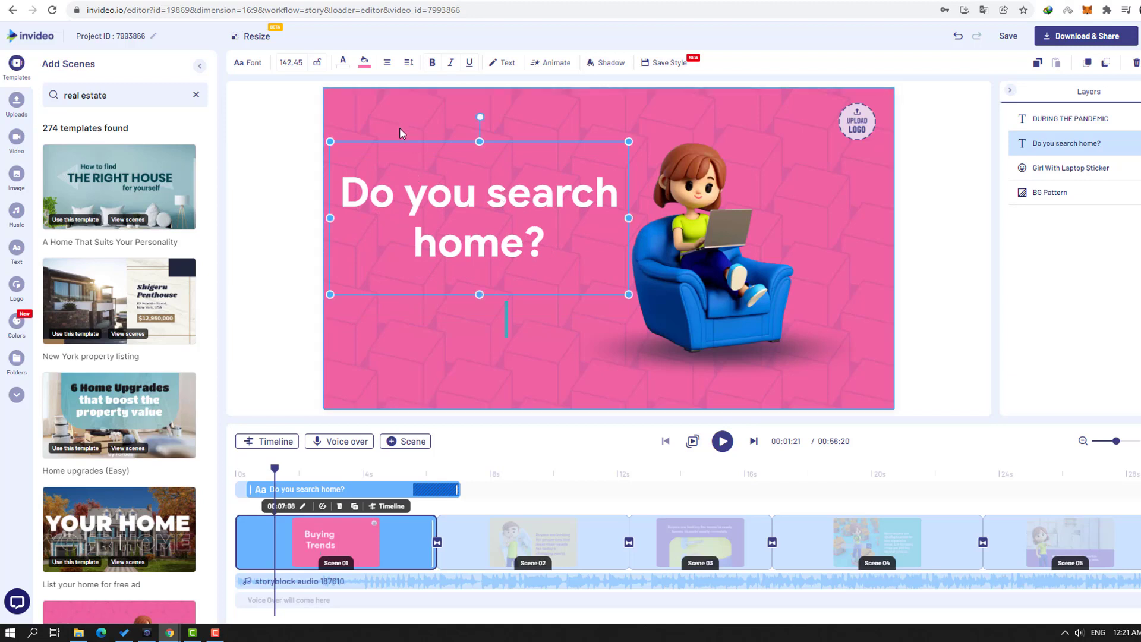
- Keep the title's text colour white (#ffffff) and change its font to Alef Bold
click(343, 62)
mouse_move(183, 115)
mouse_down()
mouse_move(175, 90)
mouse_move(107, 89)
mouse_move(45, 69)
mouse_up()
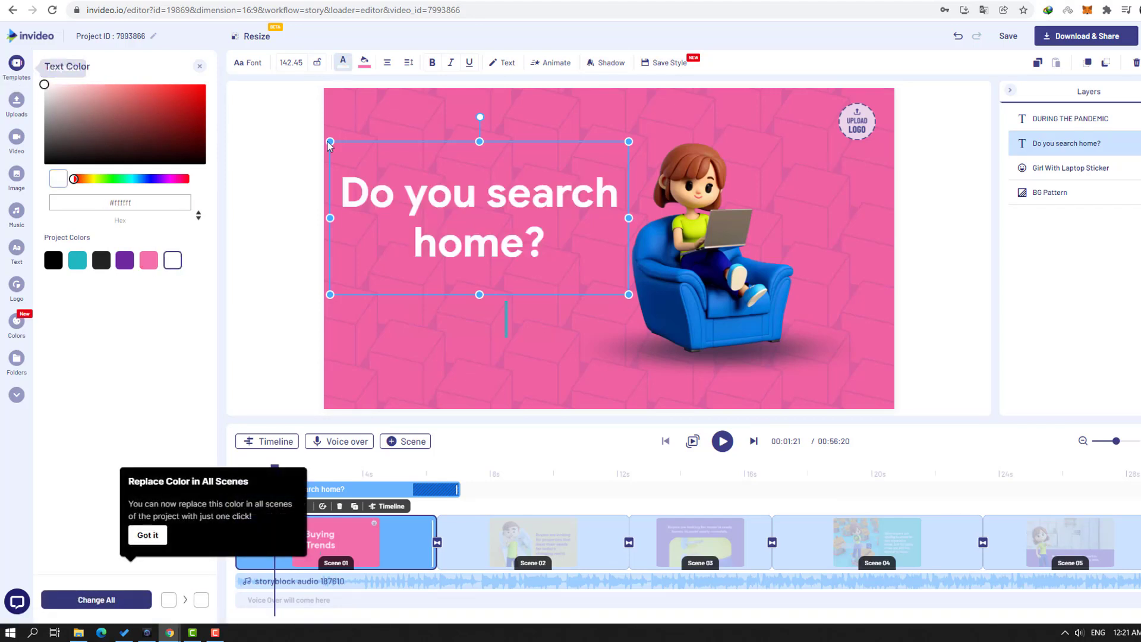
click(249, 64)
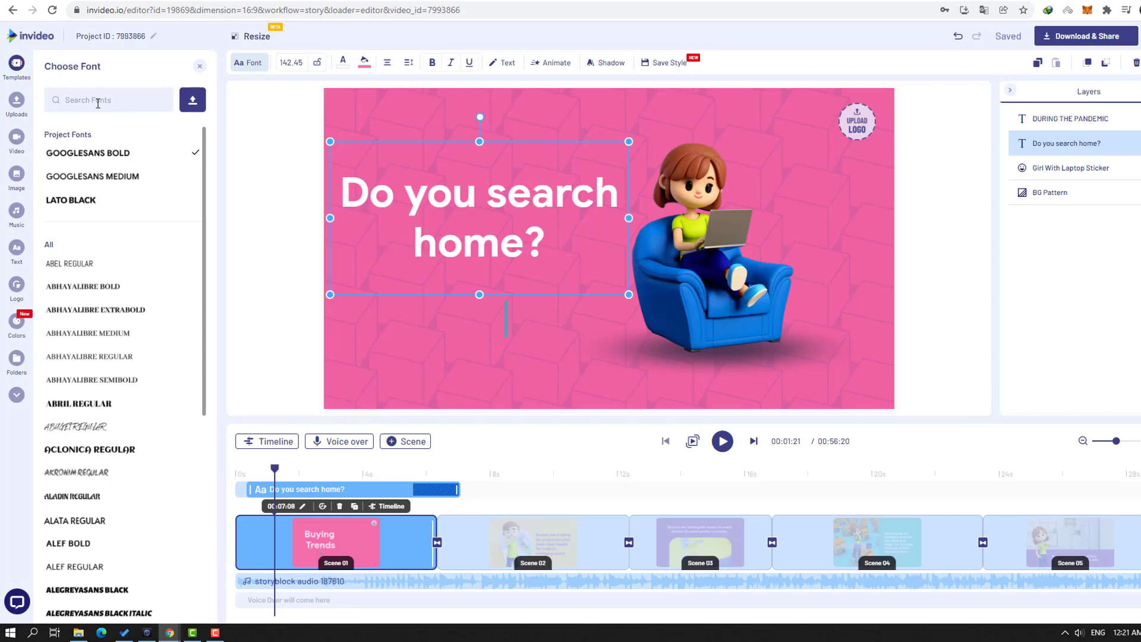
scroll(89, 285, down, 8)
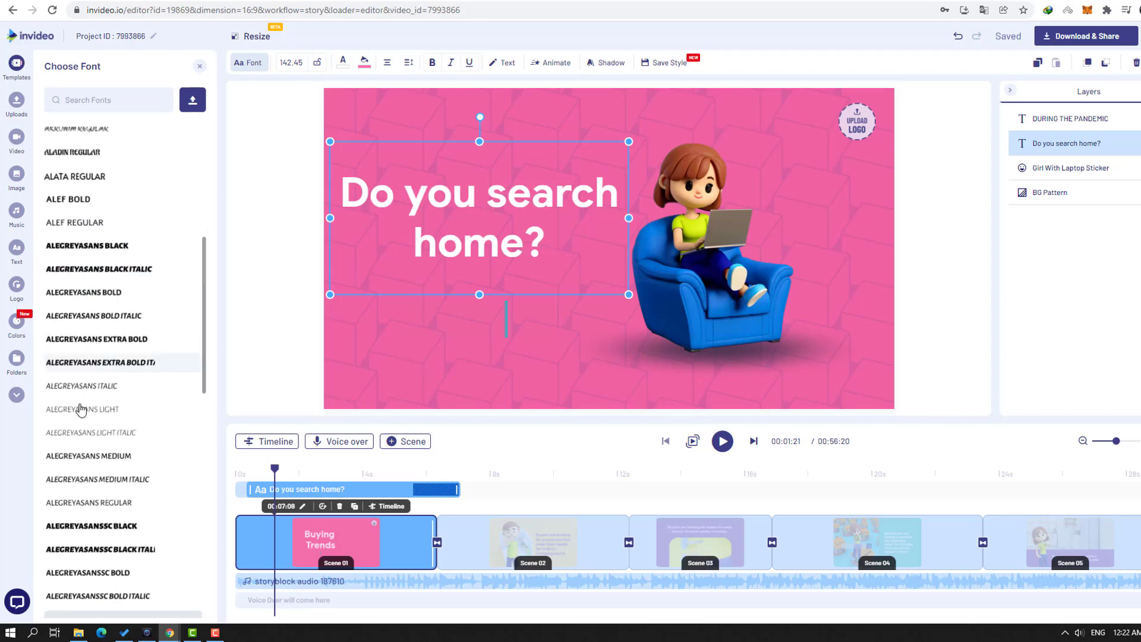
scroll(77, 404, up, 10)
scroll(85, 402, down, 3)
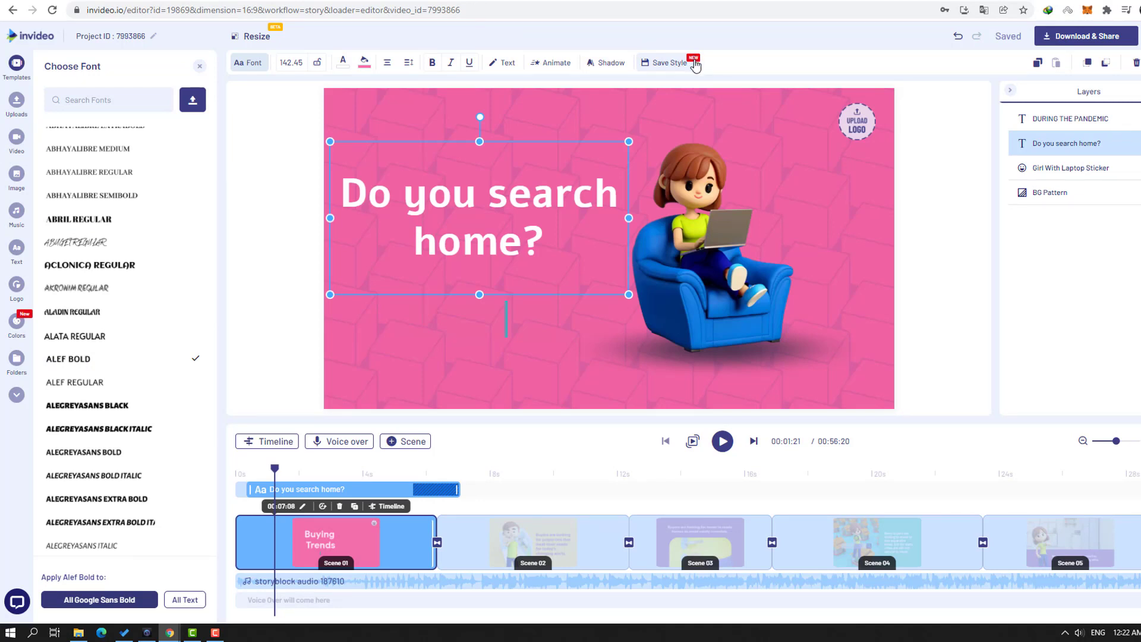
- Enable a shadow on the title text and set the shadow colour to black (#000000)
click(604, 66)
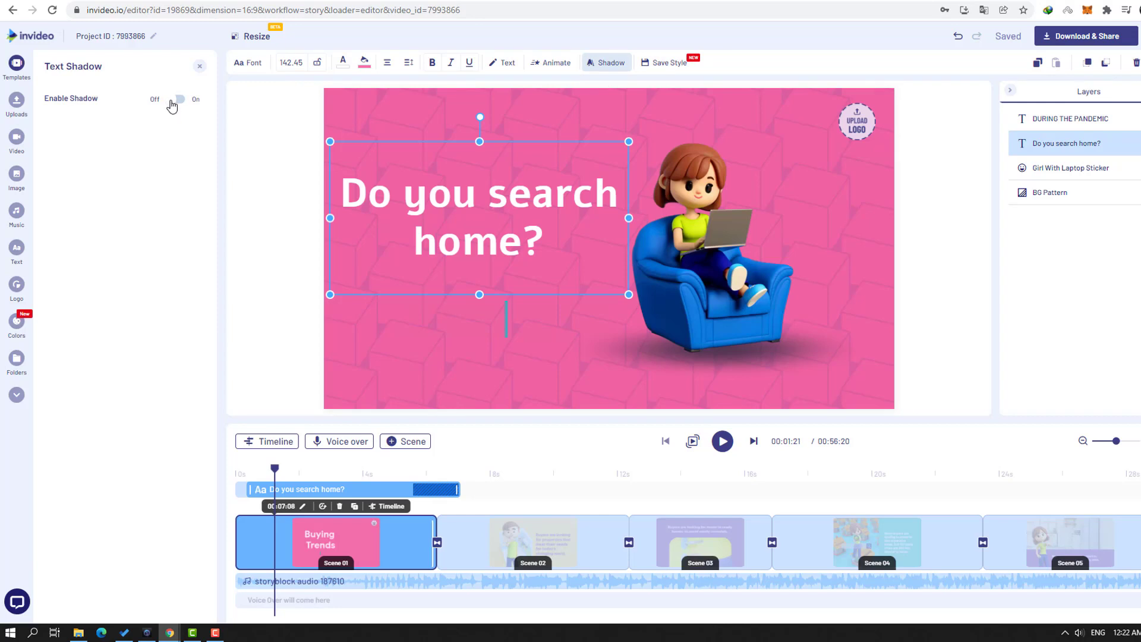
click(176, 100)
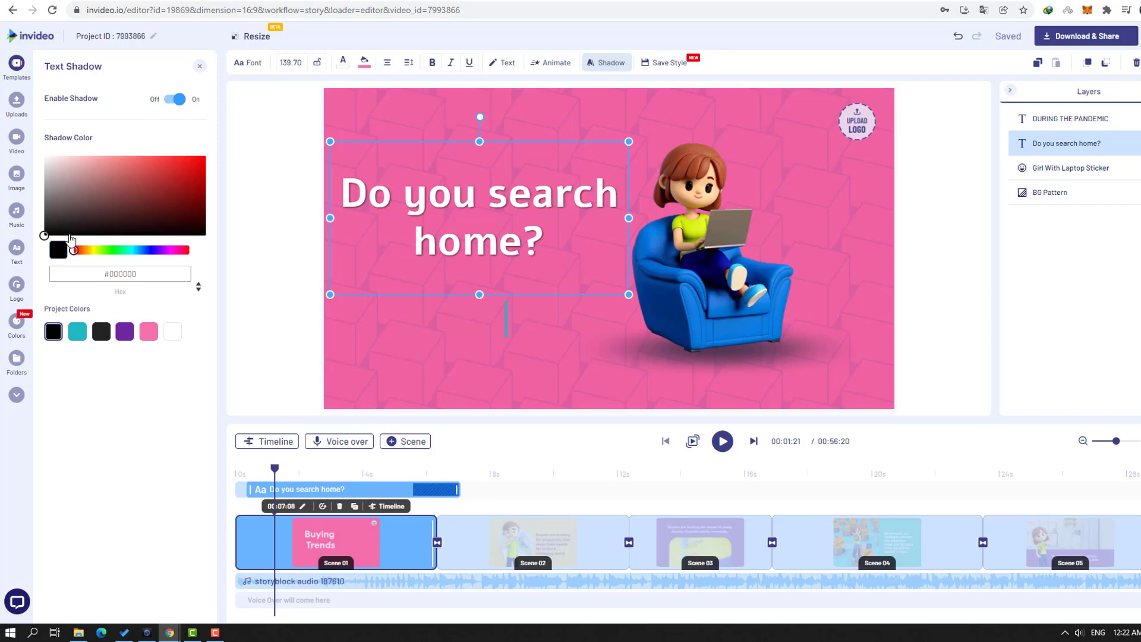
click(90, 217)
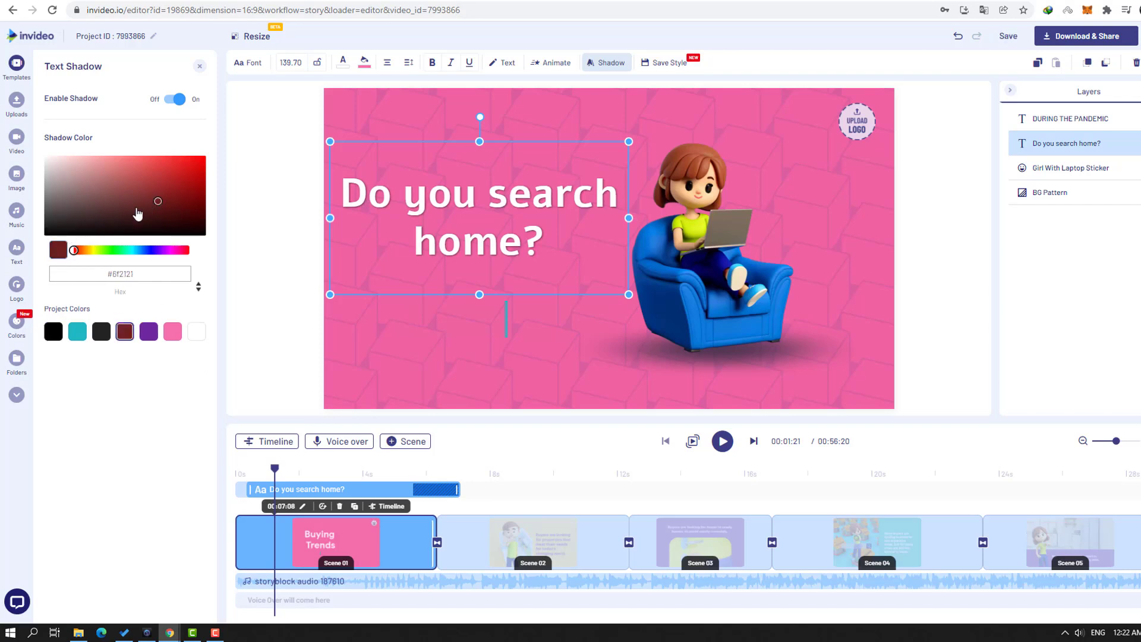
drag(136, 211, 36, 244)
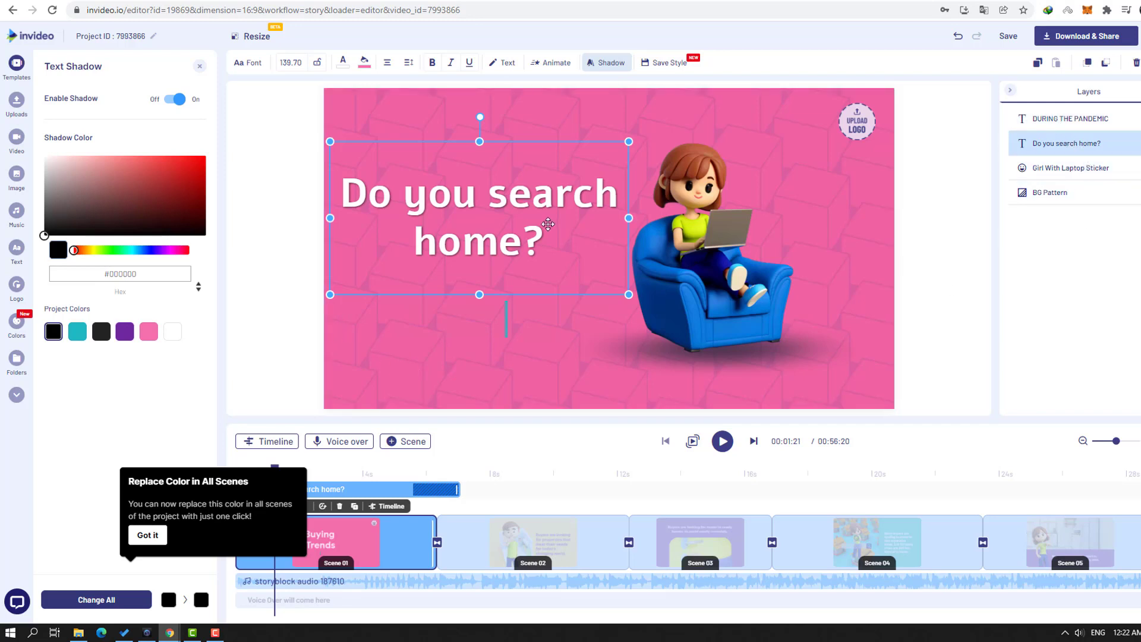
- Try shrinking and deleting the BG Pattern background layer, undoing each change
click(1051, 195)
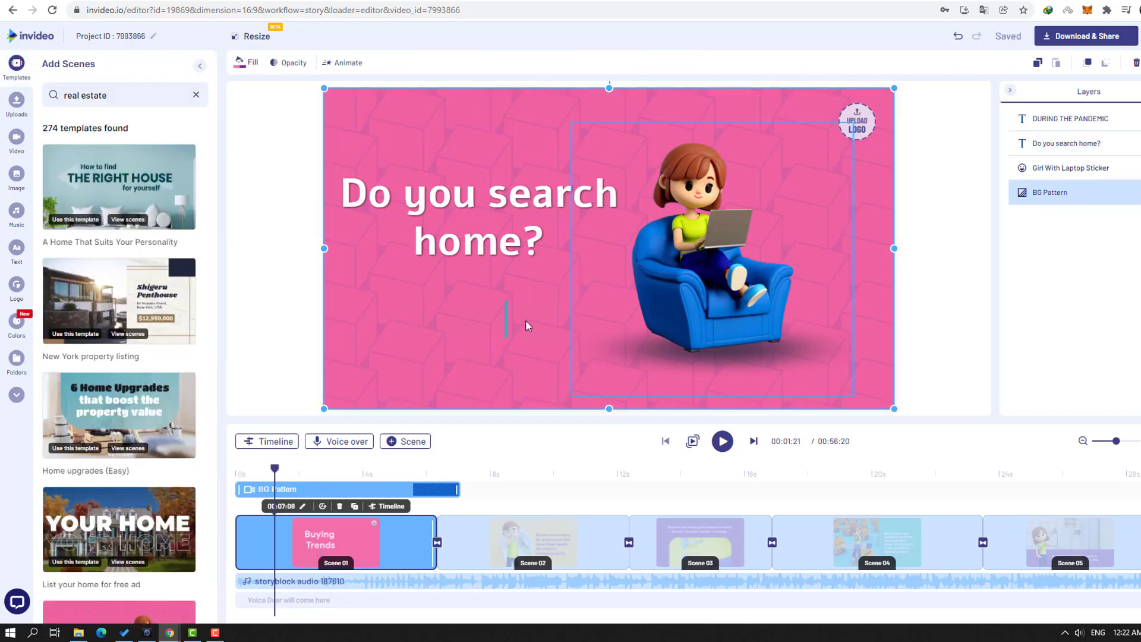
drag(324, 409, 470, 326)
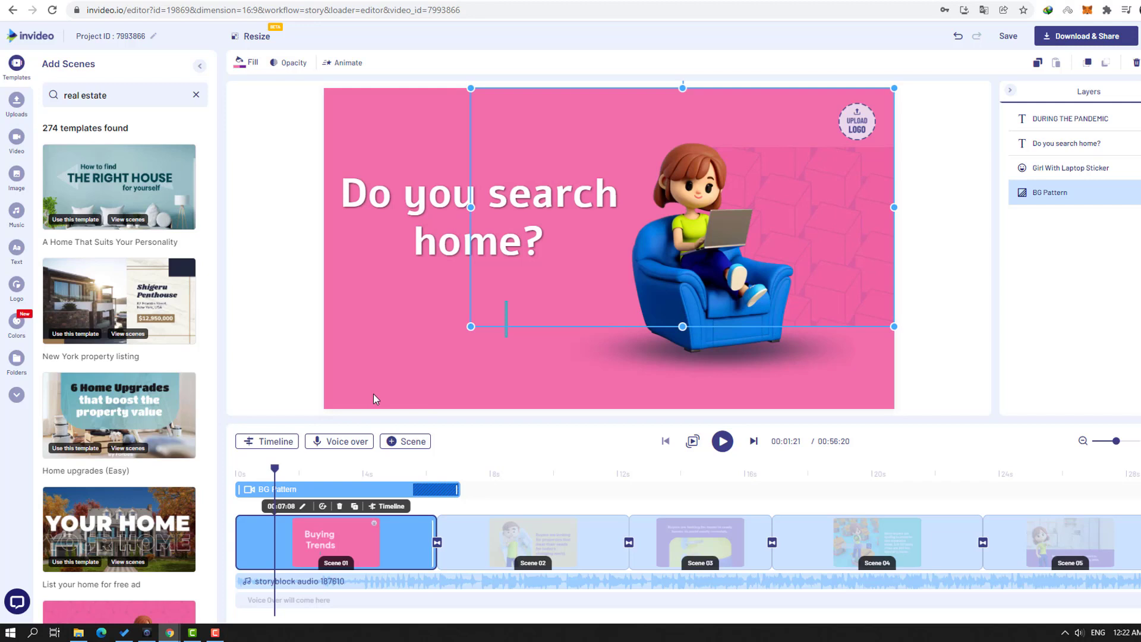
key(ctrl+z)
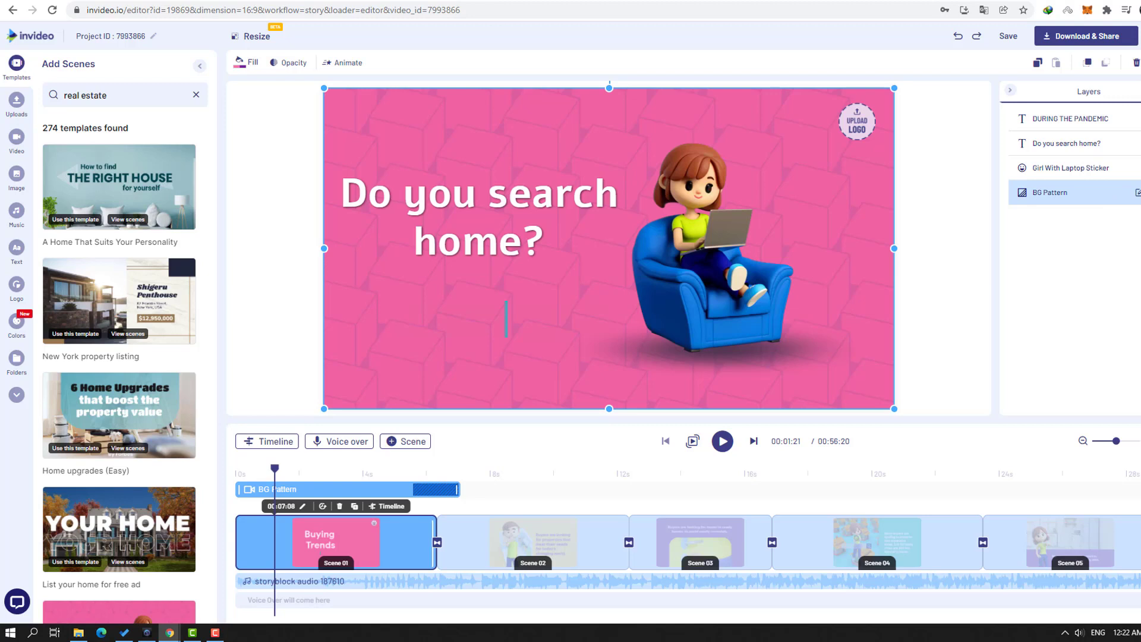
key(Delete)
key(ctrl+z)
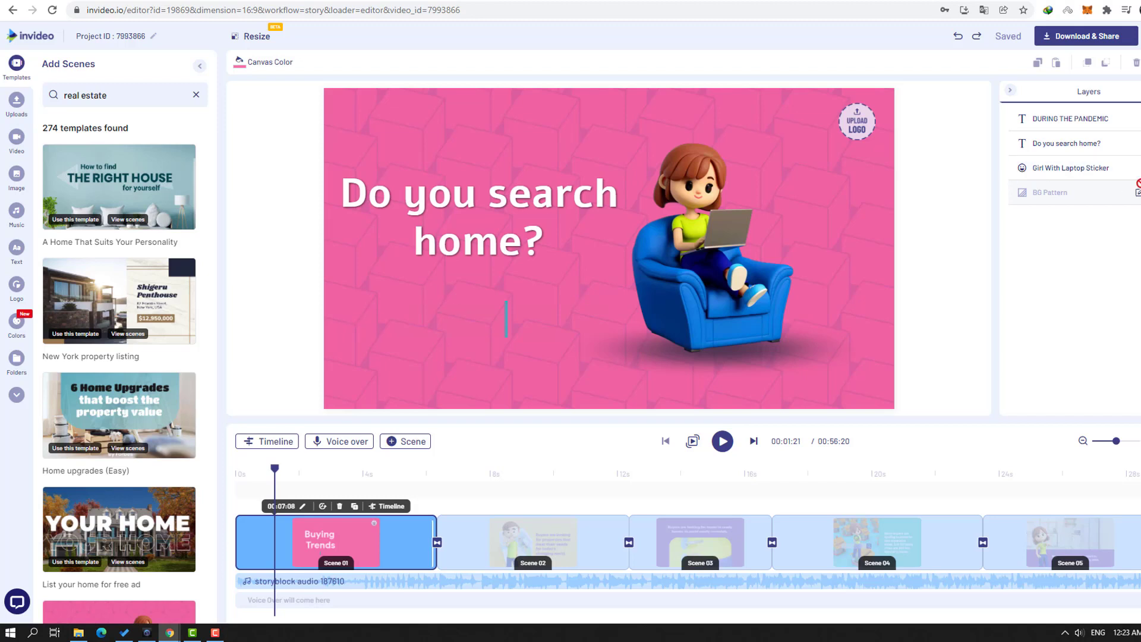
- Enlarge the Girl With Laptop sticker and shift it slightly down in scene 1
click(1054, 172)
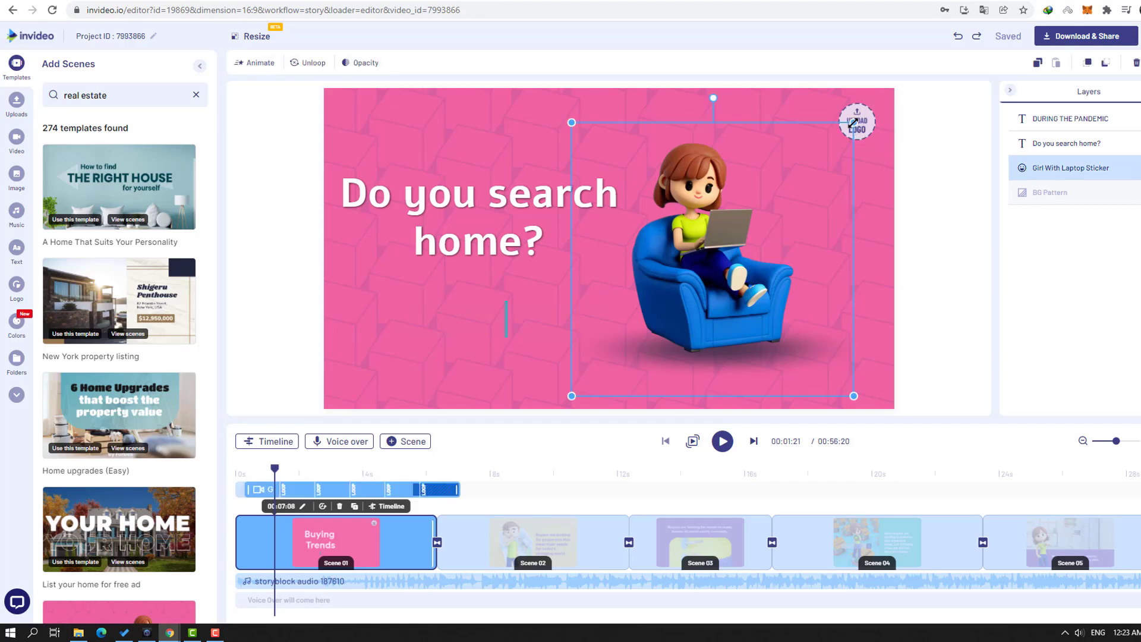
drag(854, 122, 885, 94)
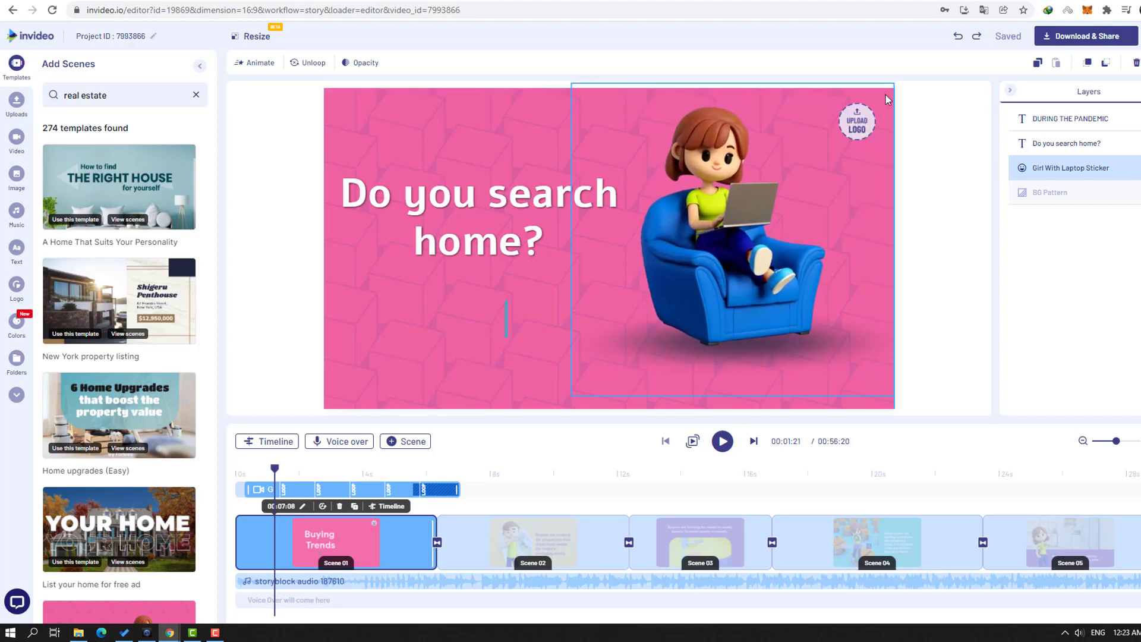
drag(724, 186, 724, 204)
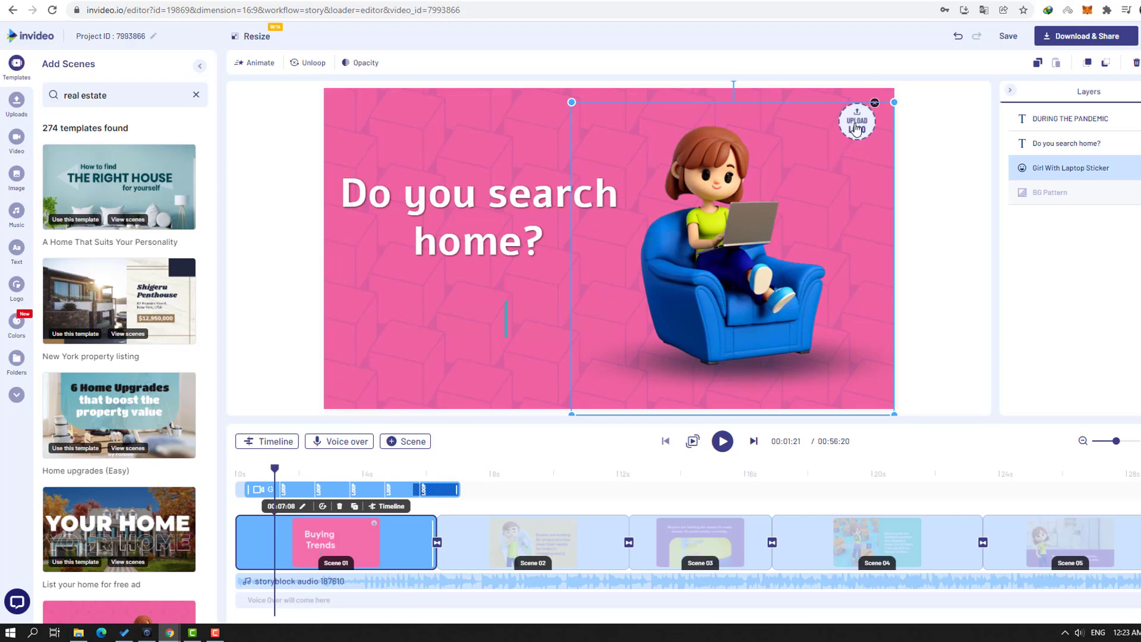
- Upload the rick image from the 3D PORTFOLIO folder as the project logo and enlarge it in the canvas's upper-right corner
click(857, 130)
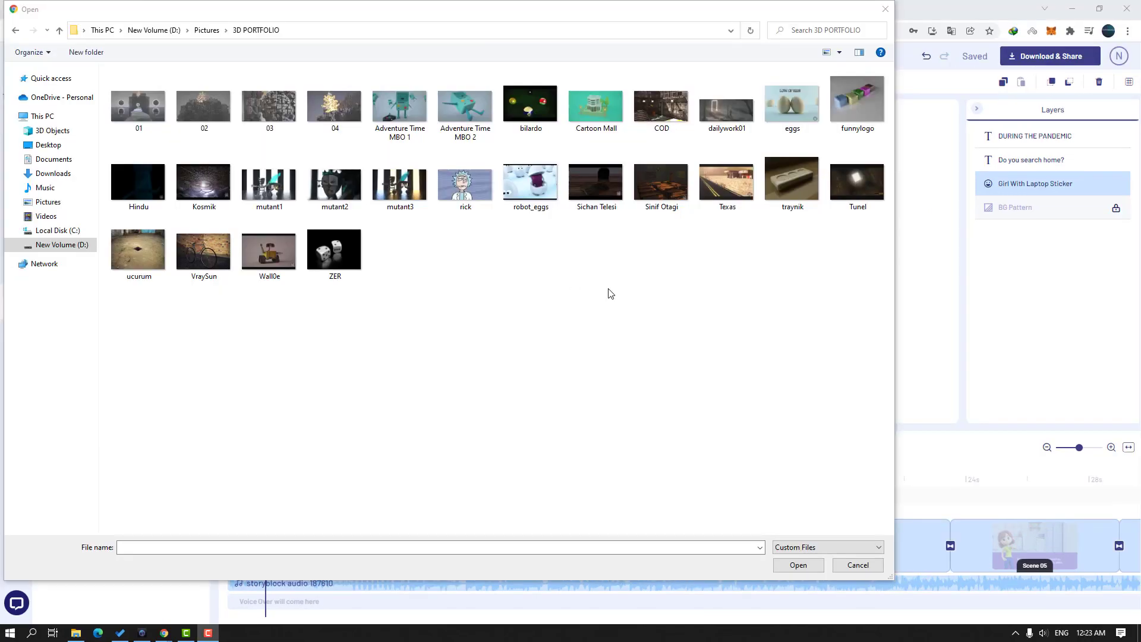
click(465, 186)
click(799, 564)
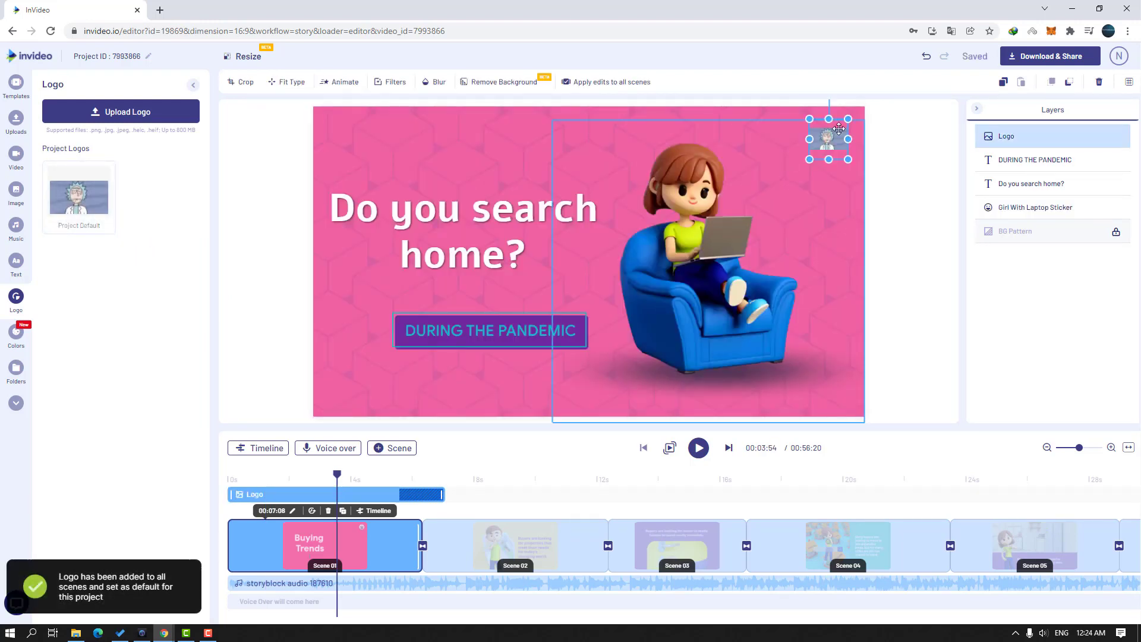
mouse_move(809, 160)
mouse_down()
mouse_move(770, 201)
mouse_move(820, 147)
mouse_up()
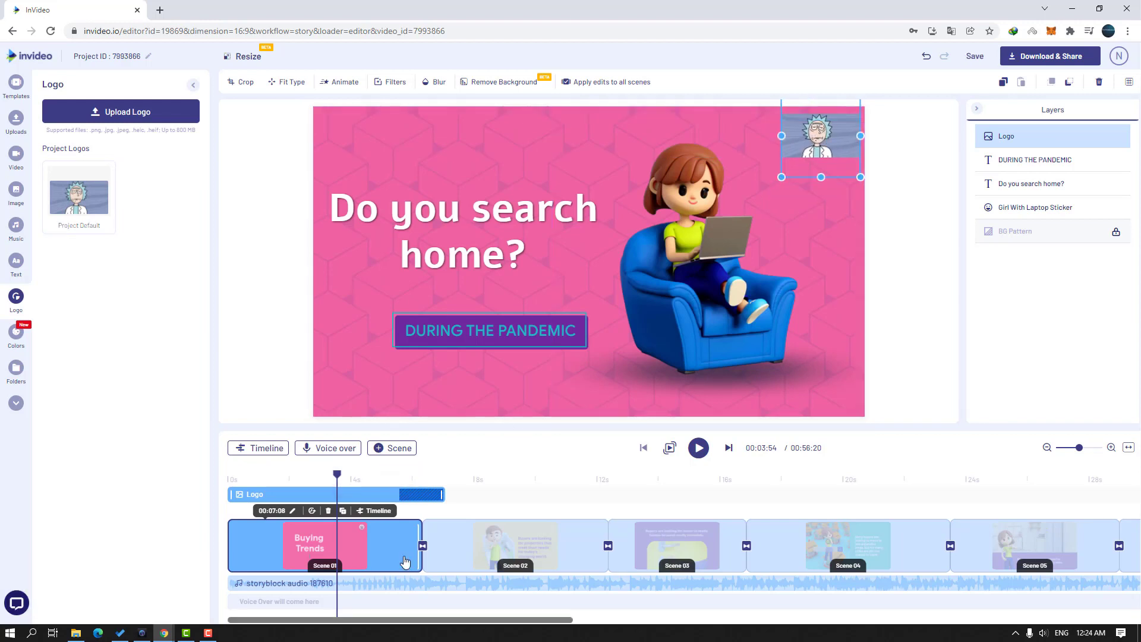
click(369, 479)
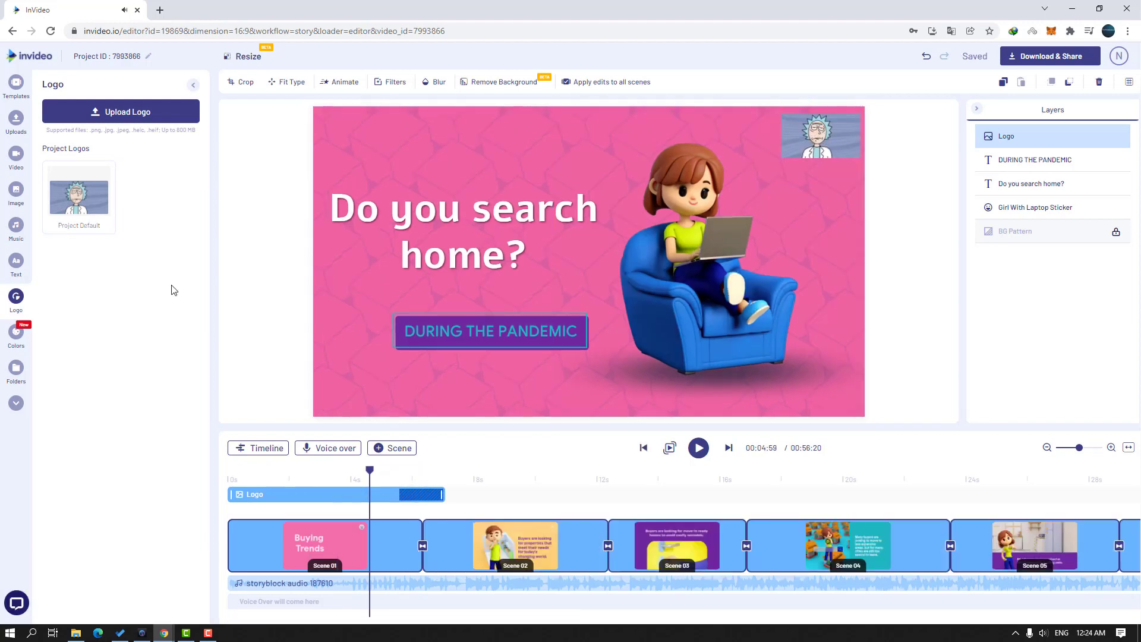
- Show the stock videos and exclude both premium media and iStock results
click(13, 168)
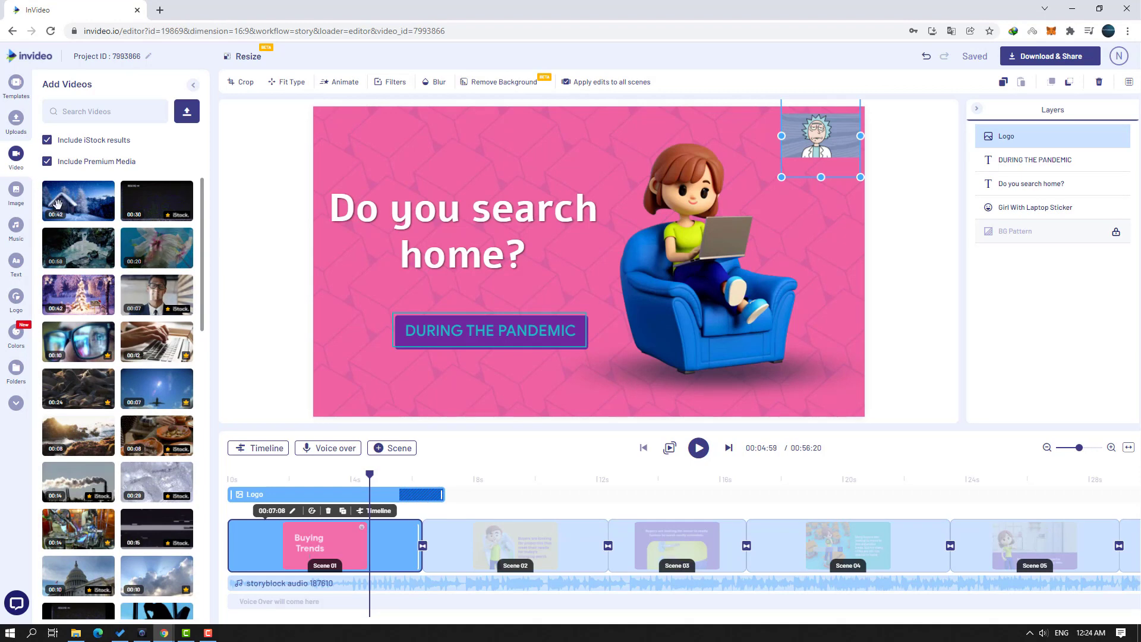
click(46, 161)
click(46, 141)
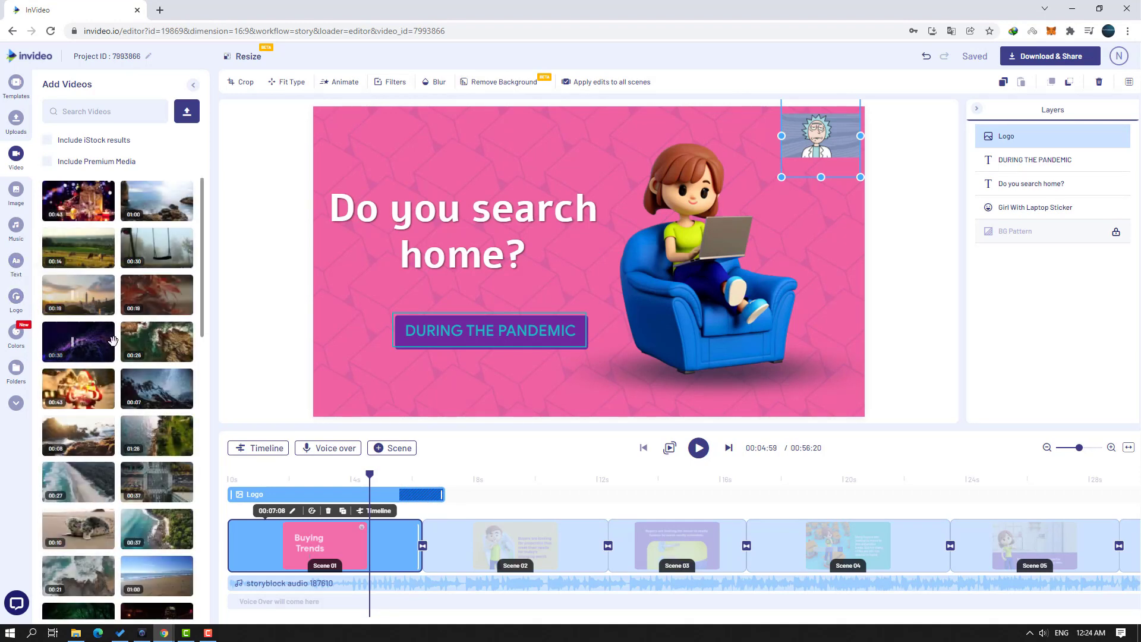
- Delete the Girl Search Sticker from scene 4
click(555, 479)
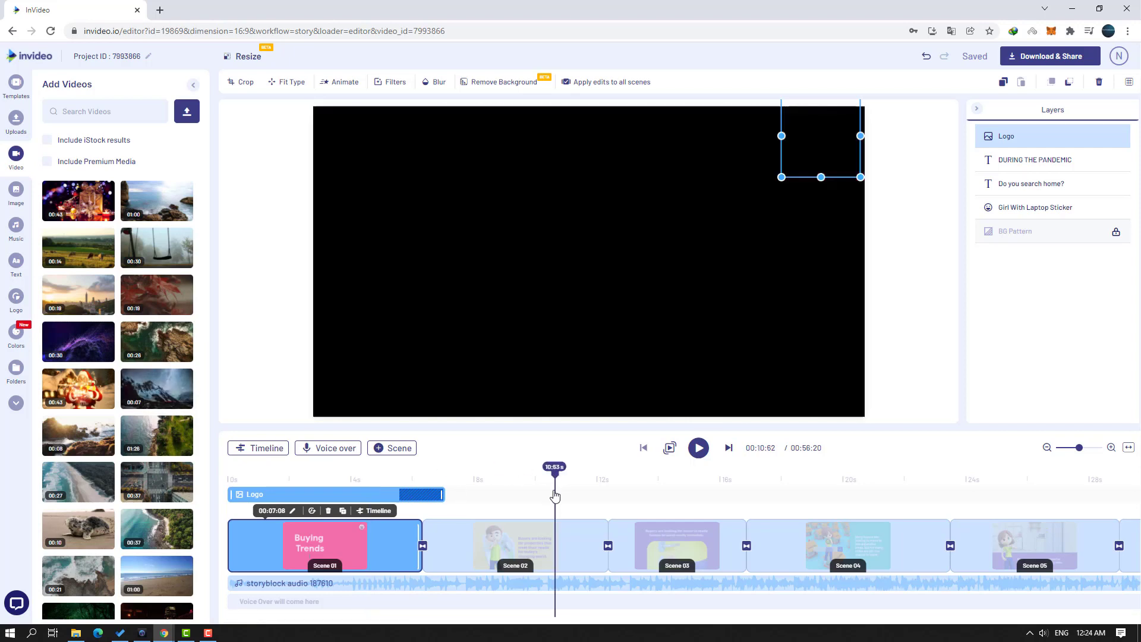
click(683, 485)
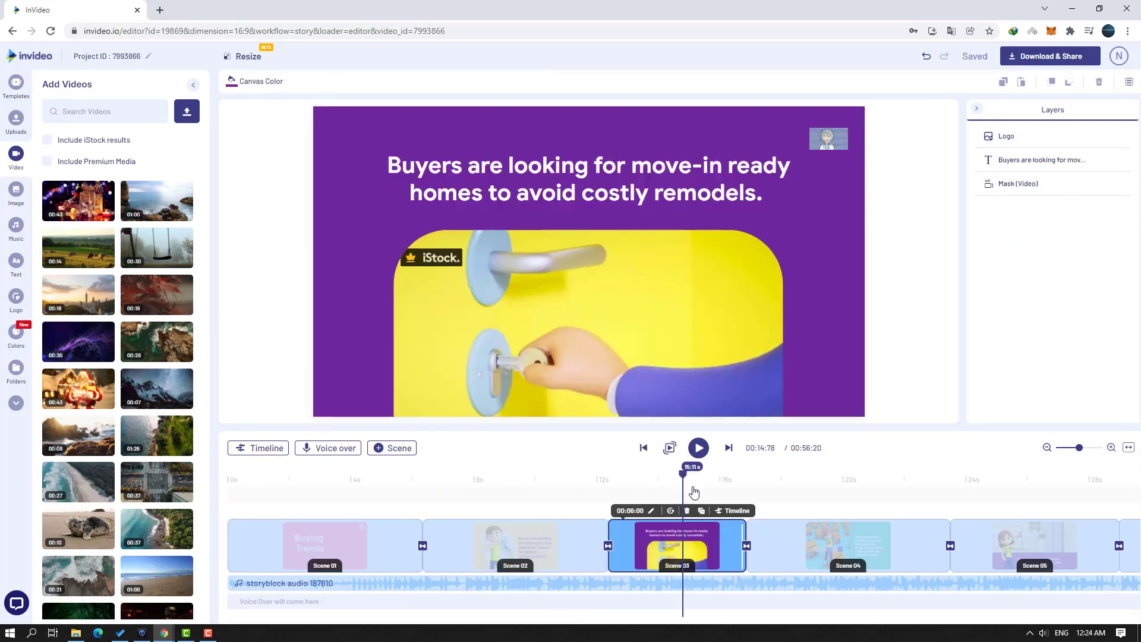
click(817, 485)
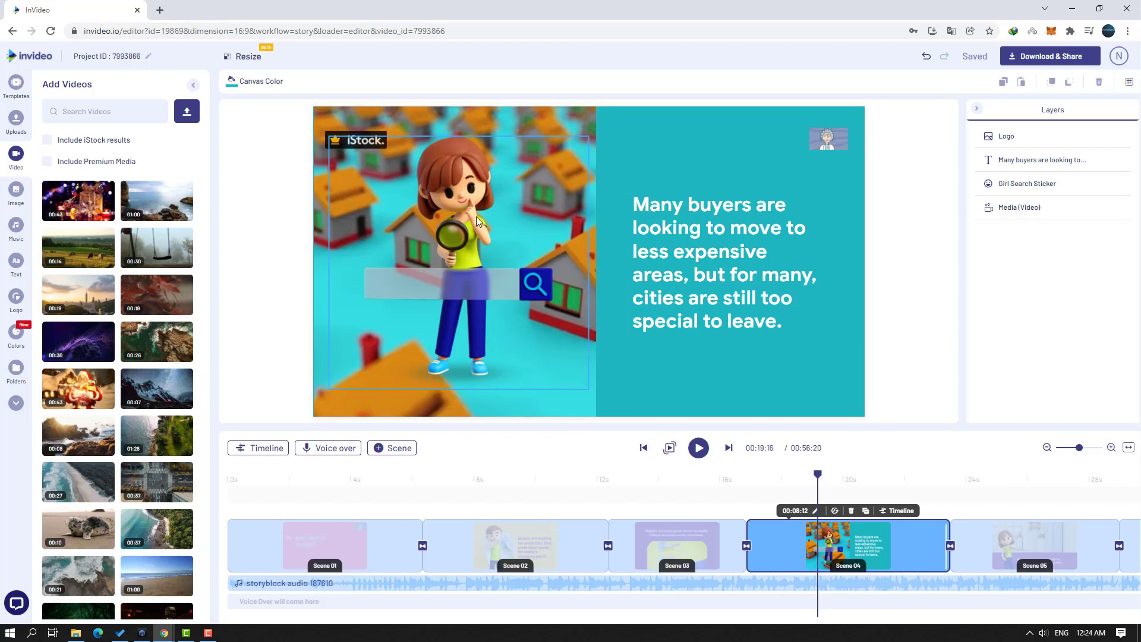
click(1022, 185)
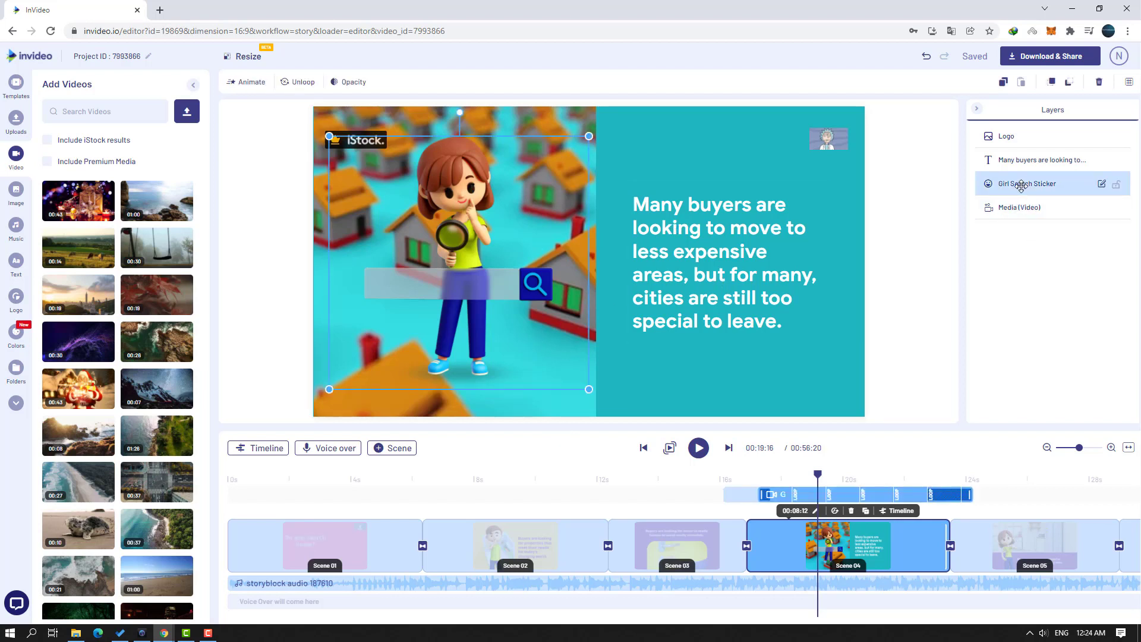
click(1098, 83)
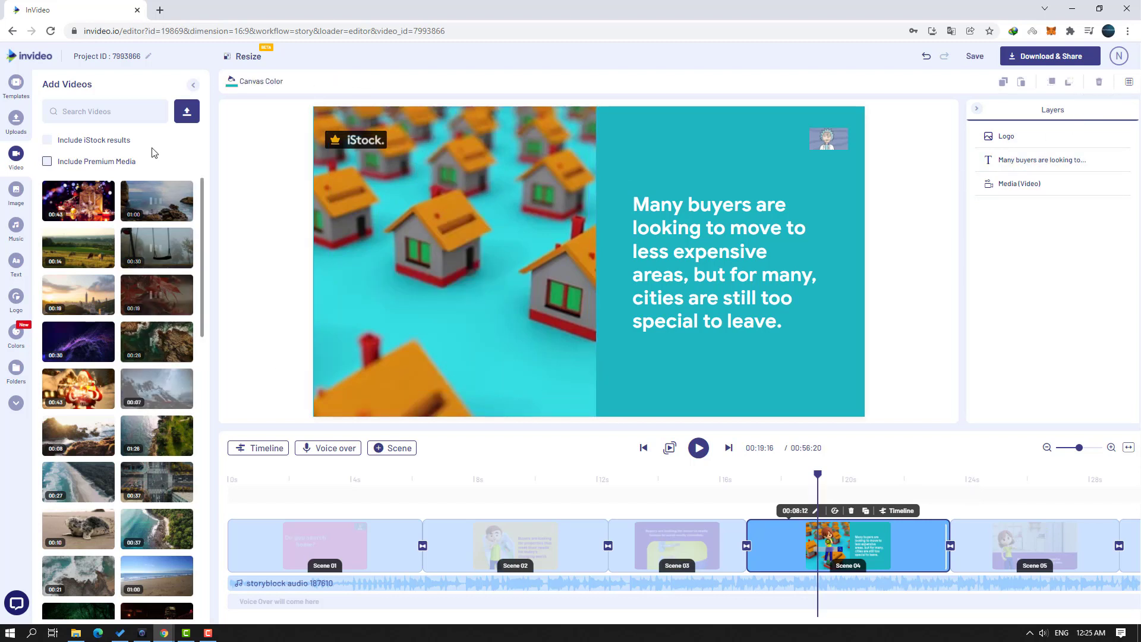
- Search the stock videos for "real estate" and add the 24-second laptop property-listing clip to scene 4 as a new layer
click(123, 121)
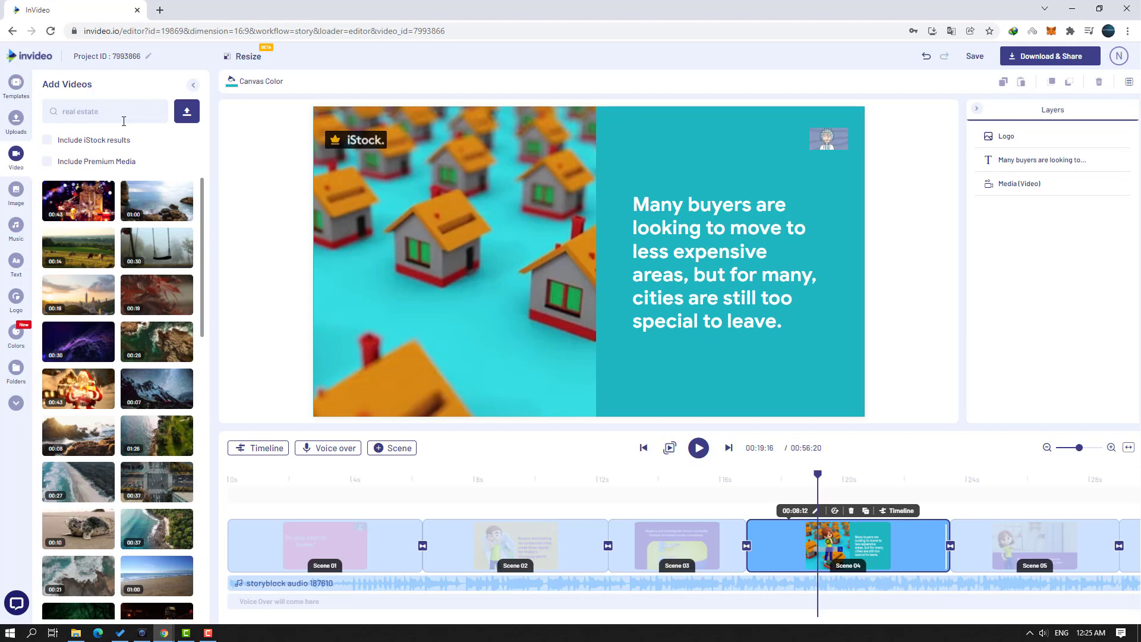
key(Return)
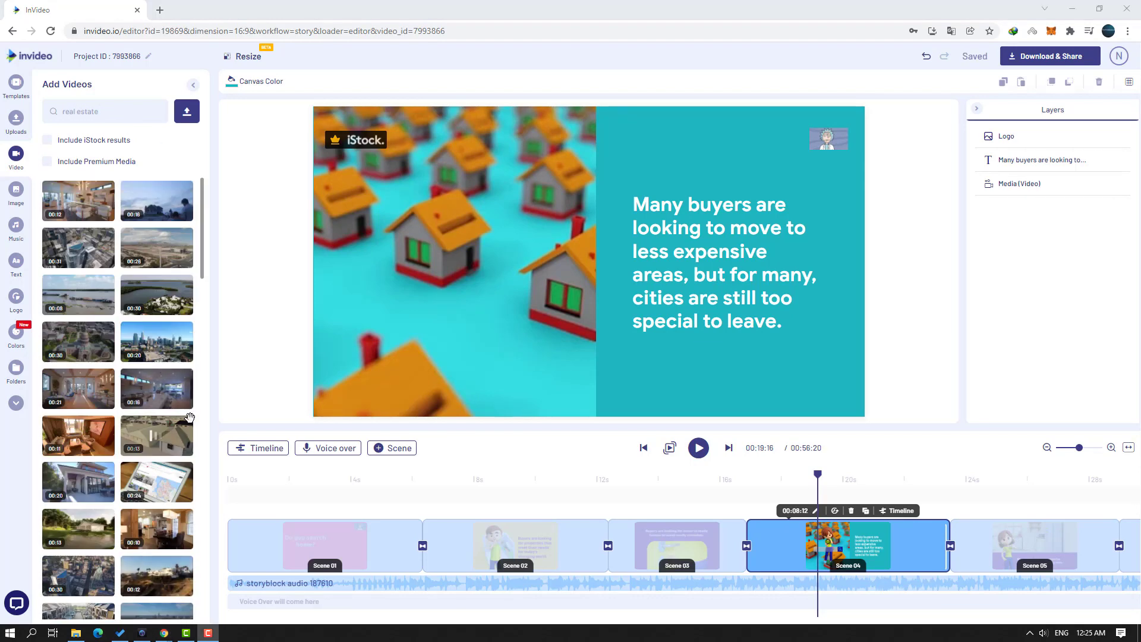
scroll(171, 429, down, 5)
scroll(160, 280, up, 2)
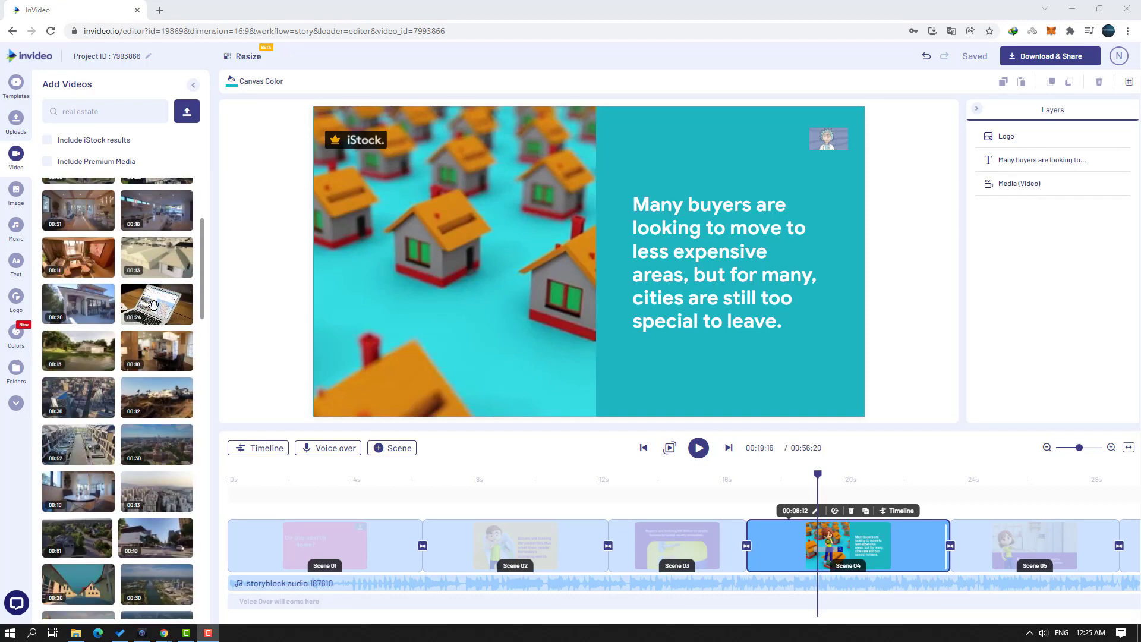
click(153, 305)
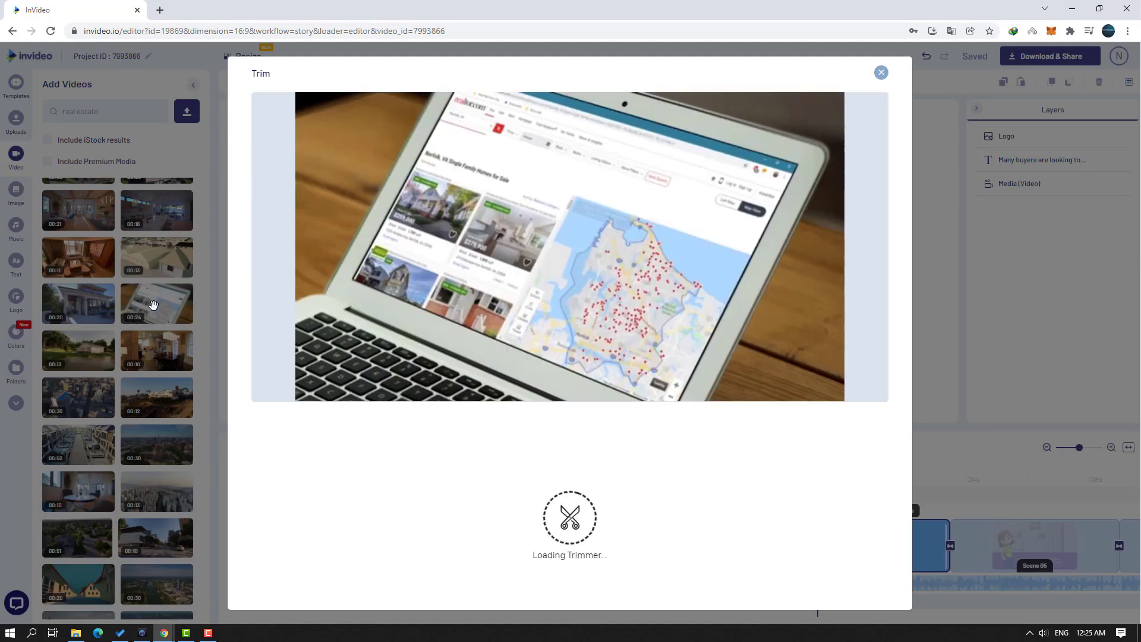
click(843, 588)
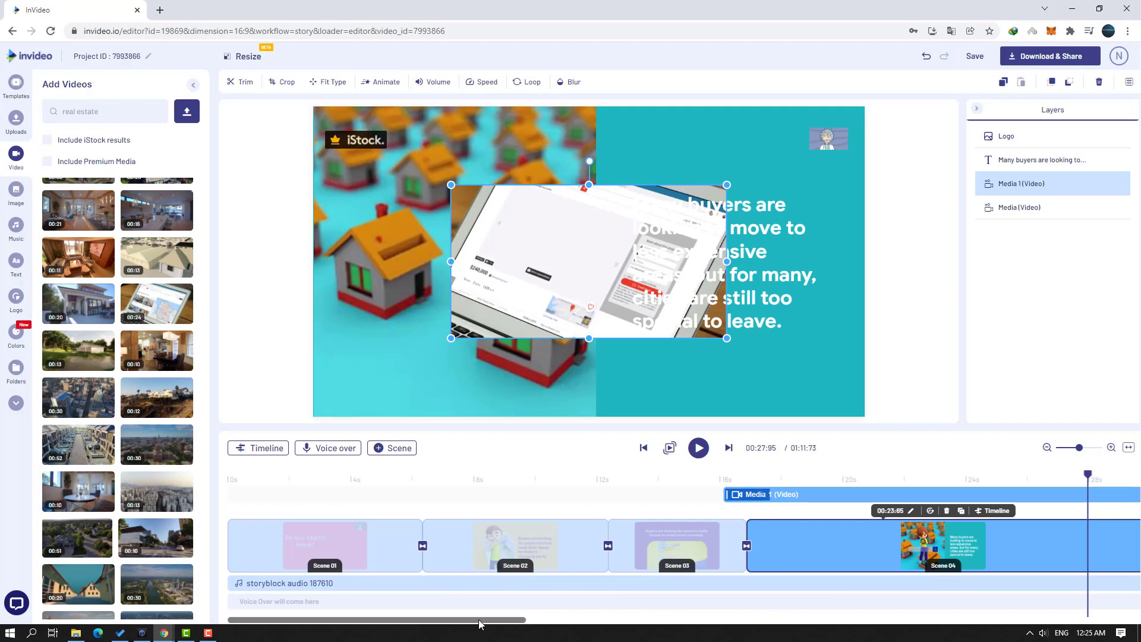
- Shorten the laptop clip's end to about 38.97 s on the timeline and enlarge it to cover scene 4's whole canvas
drag(480, 623, 631, 623)
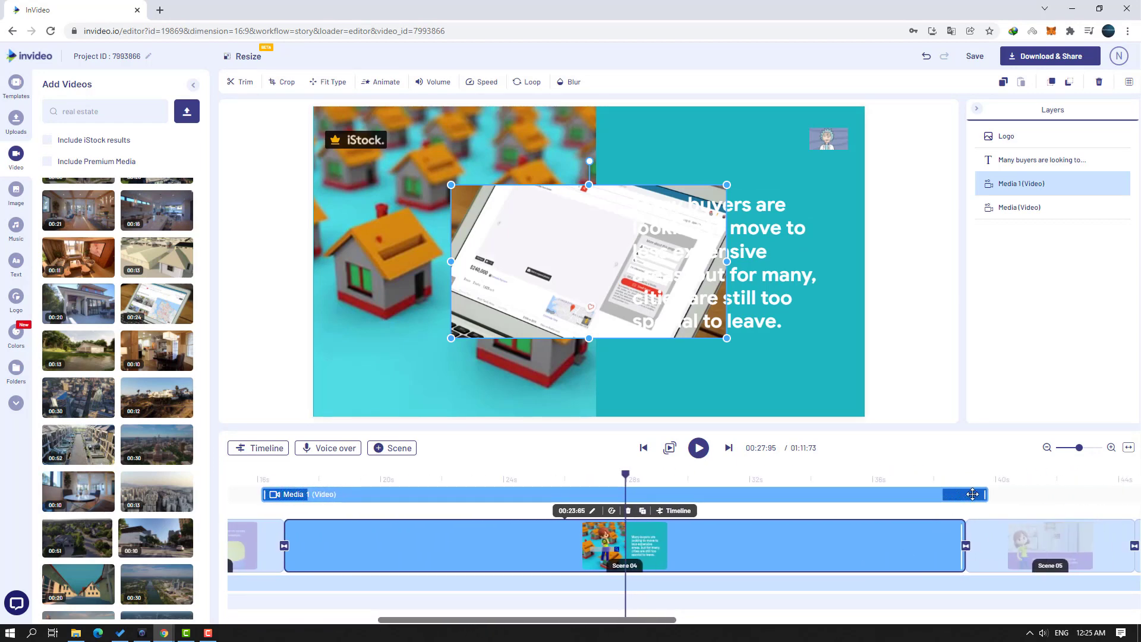
drag(987, 492, 961, 493)
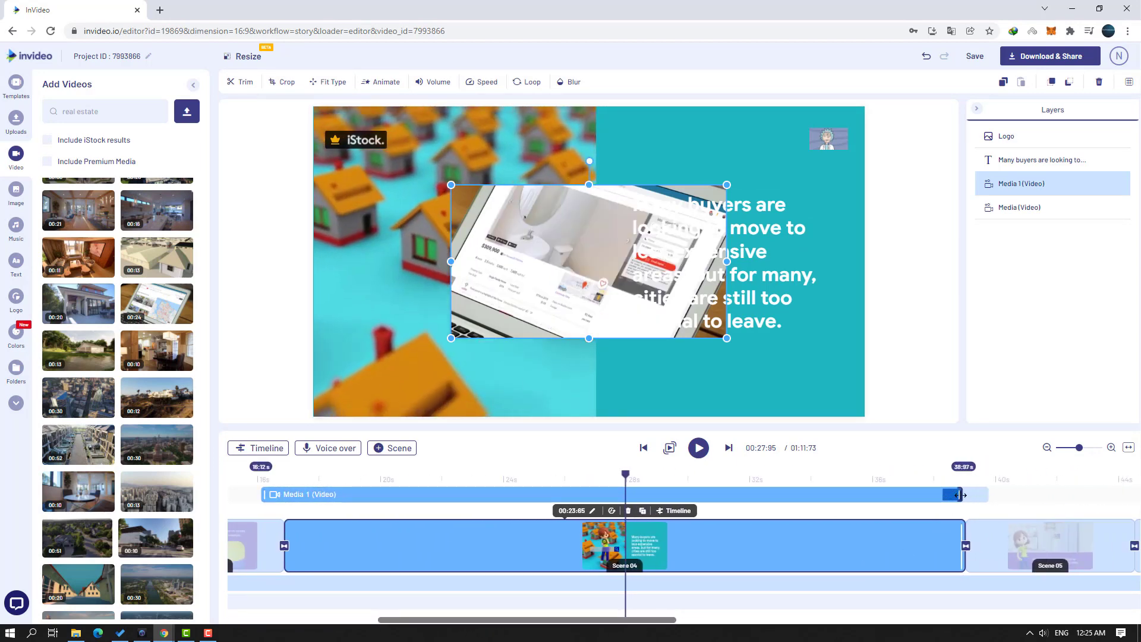
click(574, 476)
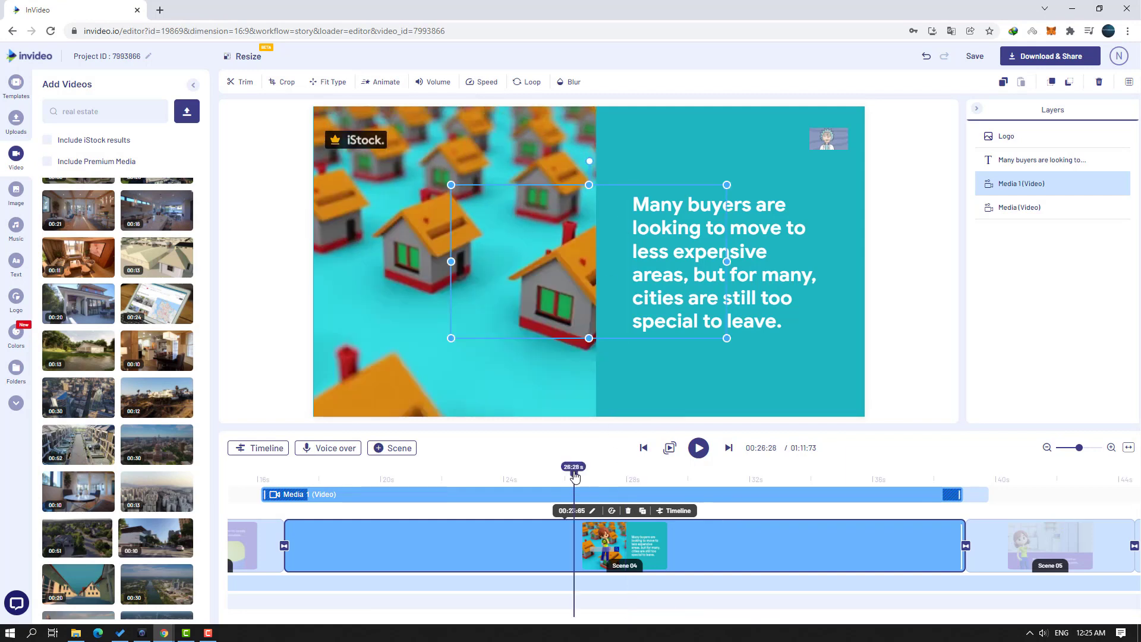
drag(594, 275, 425, 250)
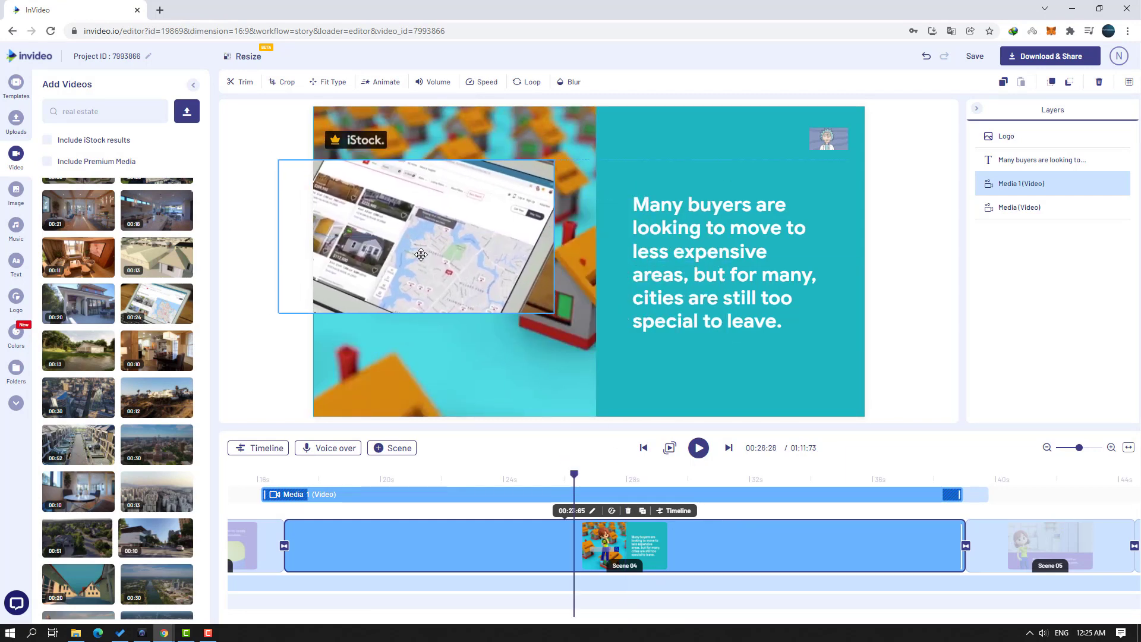
drag(582, 151, 592, 215)
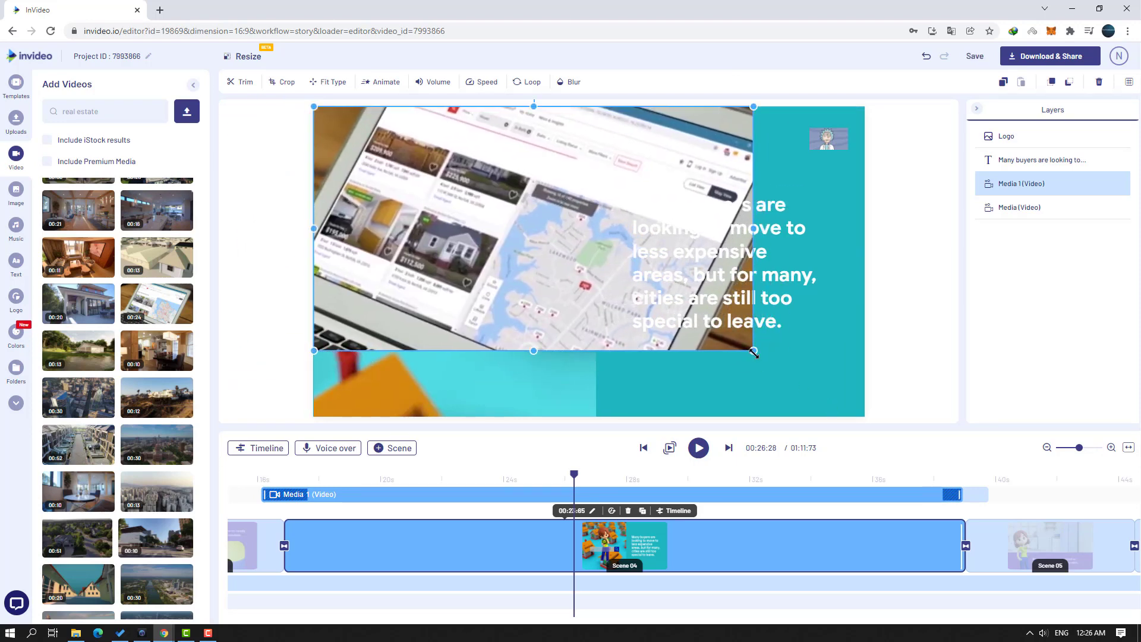
drag(753, 352, 871, 432)
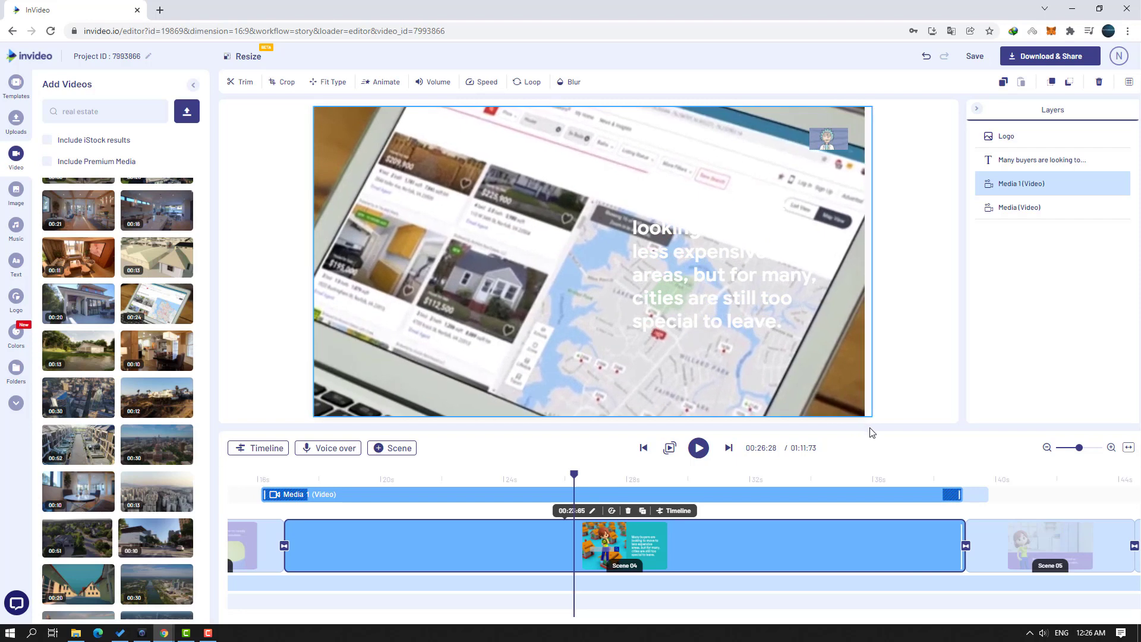
- Give scene 4's "Many buyers are looking to move" text a pink #f56fad fill at 100% opacity and place it in the canvas's lower-left corner
drag(734, 279, 469, 281)
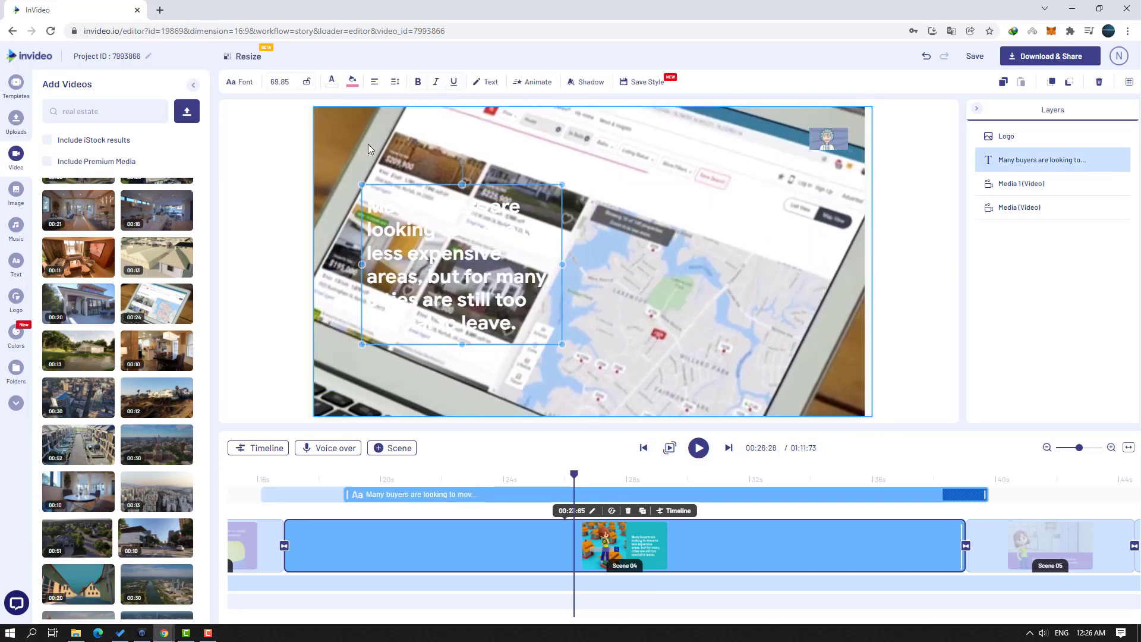
click(351, 83)
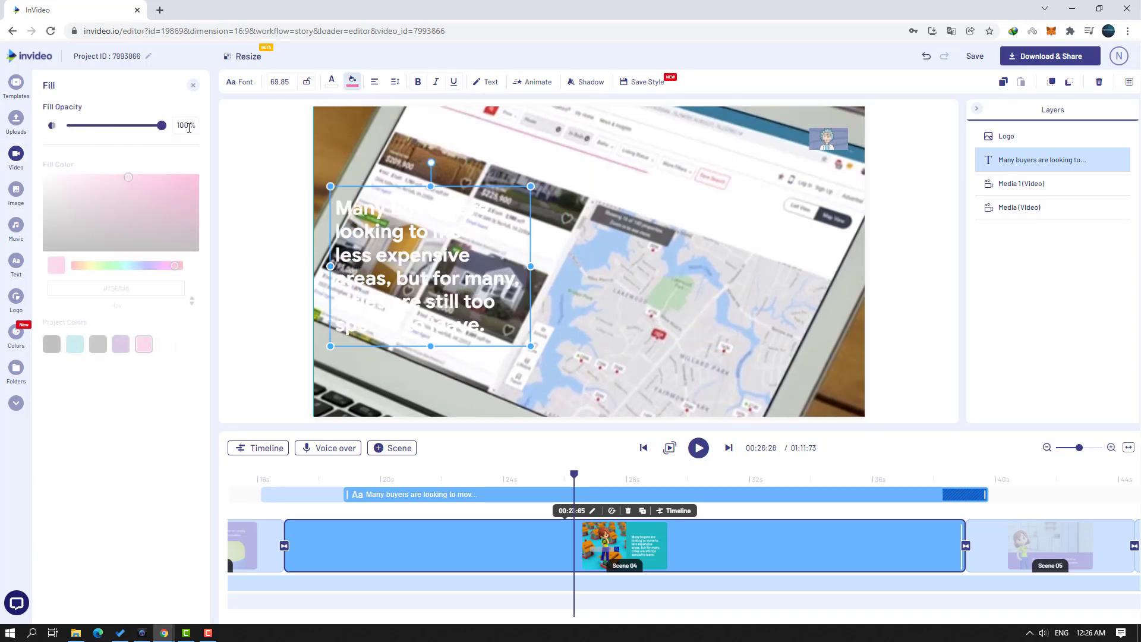
drag(424, 300, 416, 350)
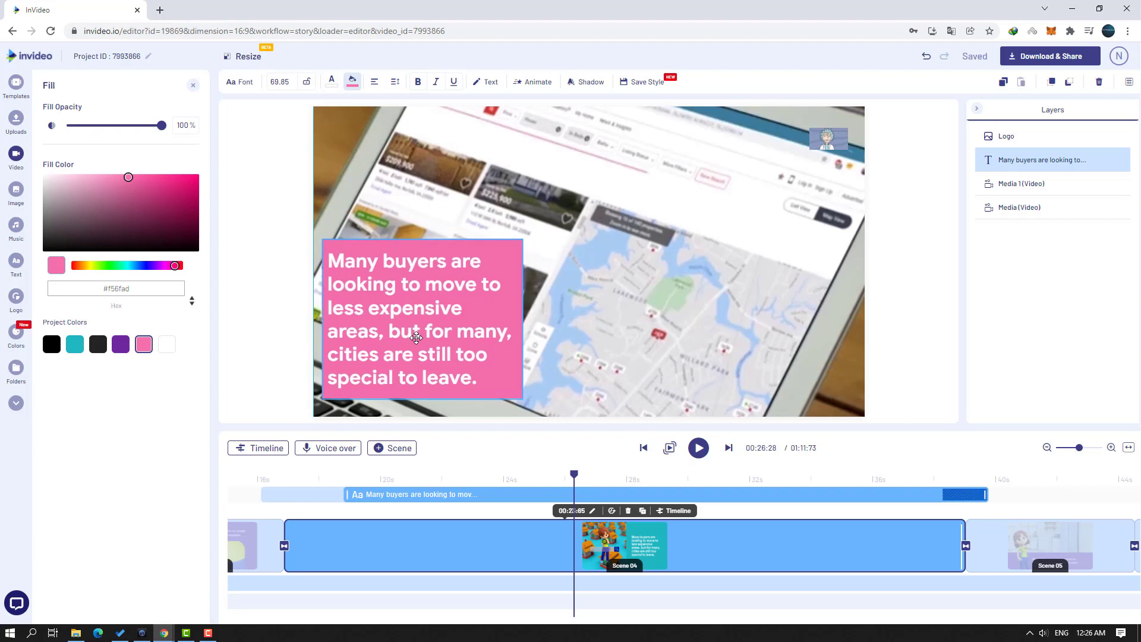
- Play the video from just before scene 4 to check the laptop clip and the pink text box, then stop playback
scroll(309, 500, left, 2)
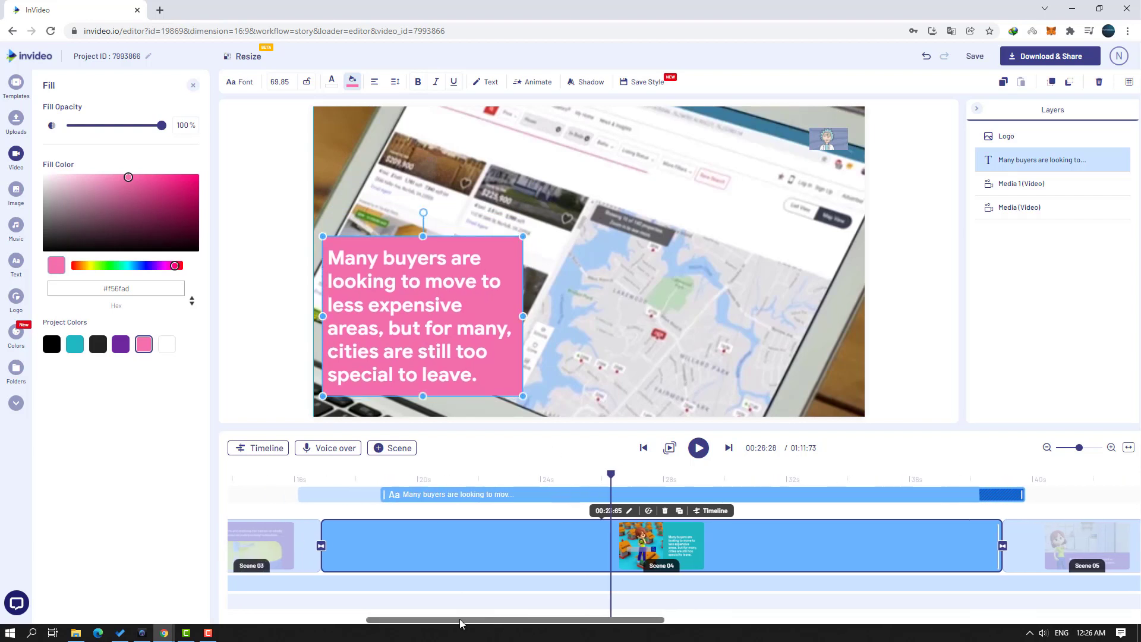
click(315, 480)
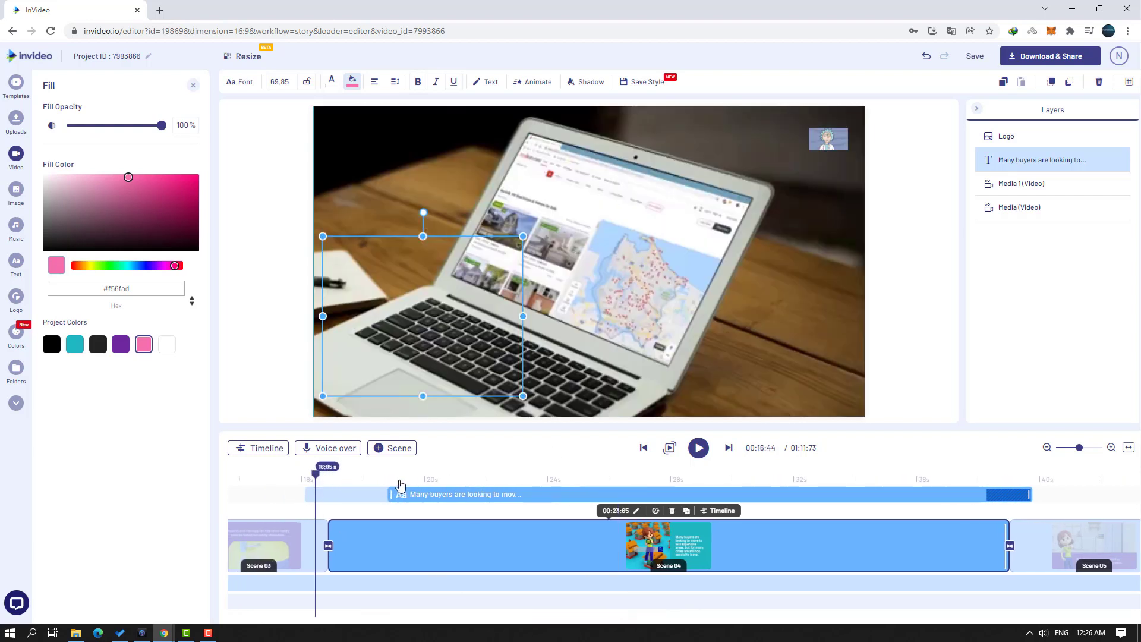
click(700, 453)
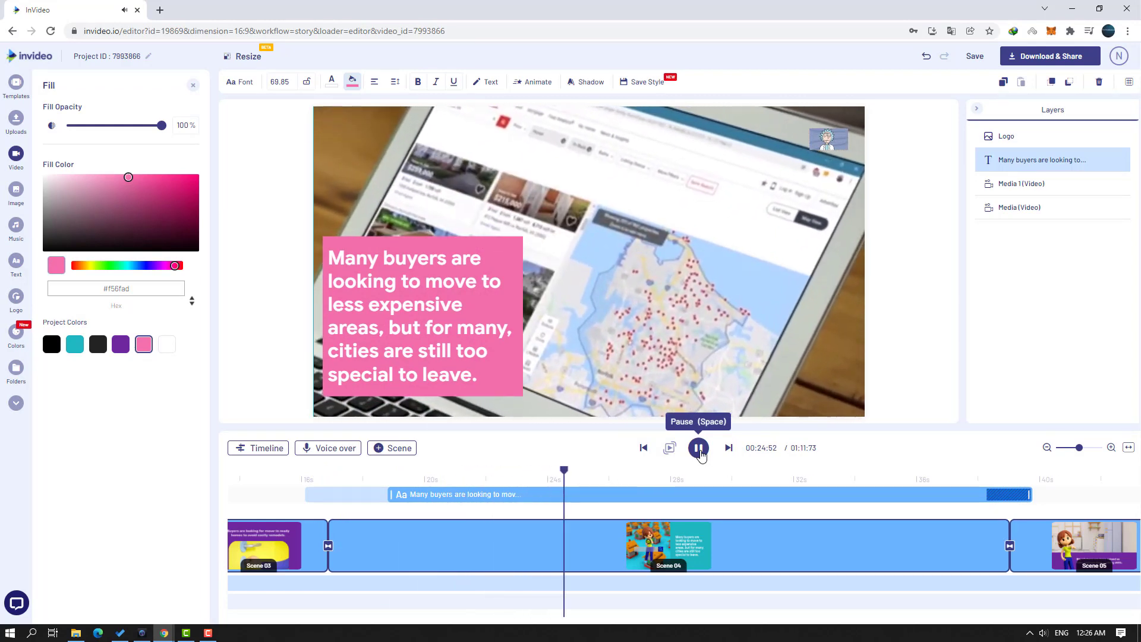
click(700, 451)
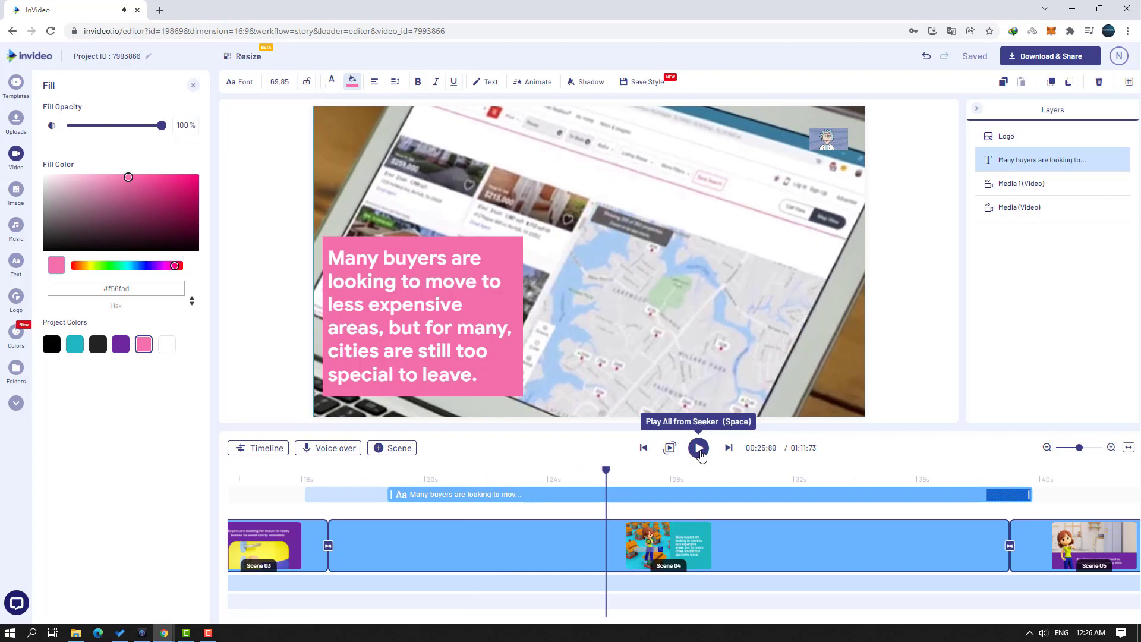
- Show the background music's volume and fade settings and briefly play the video from the start
click(405, 545)
drag(453, 619, 317, 619)
click(274, 489)
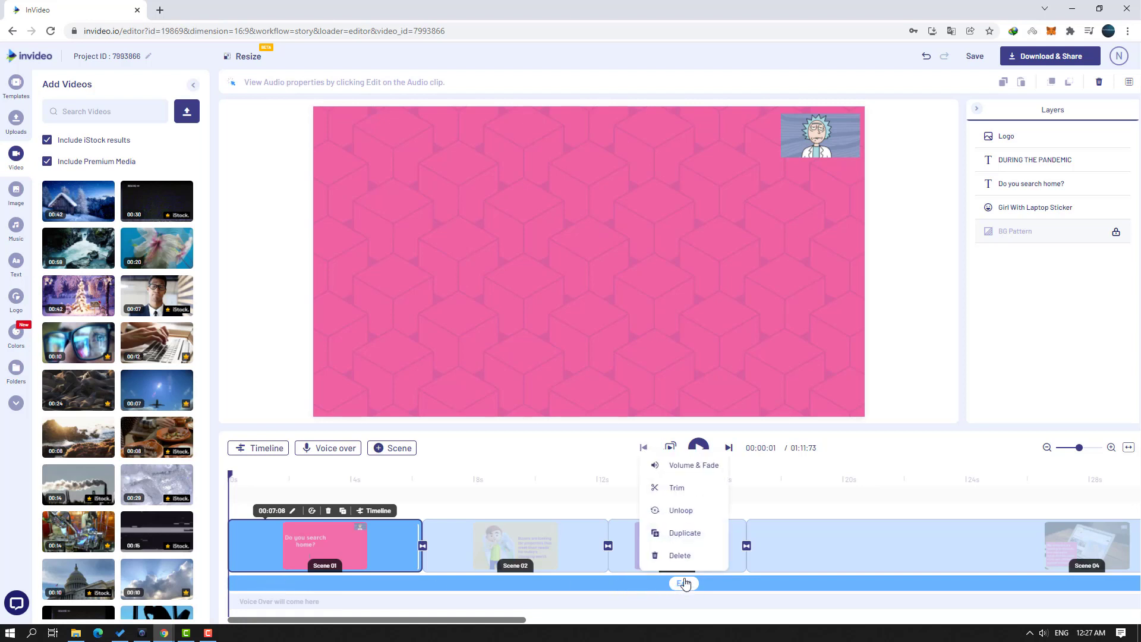
click(700, 472)
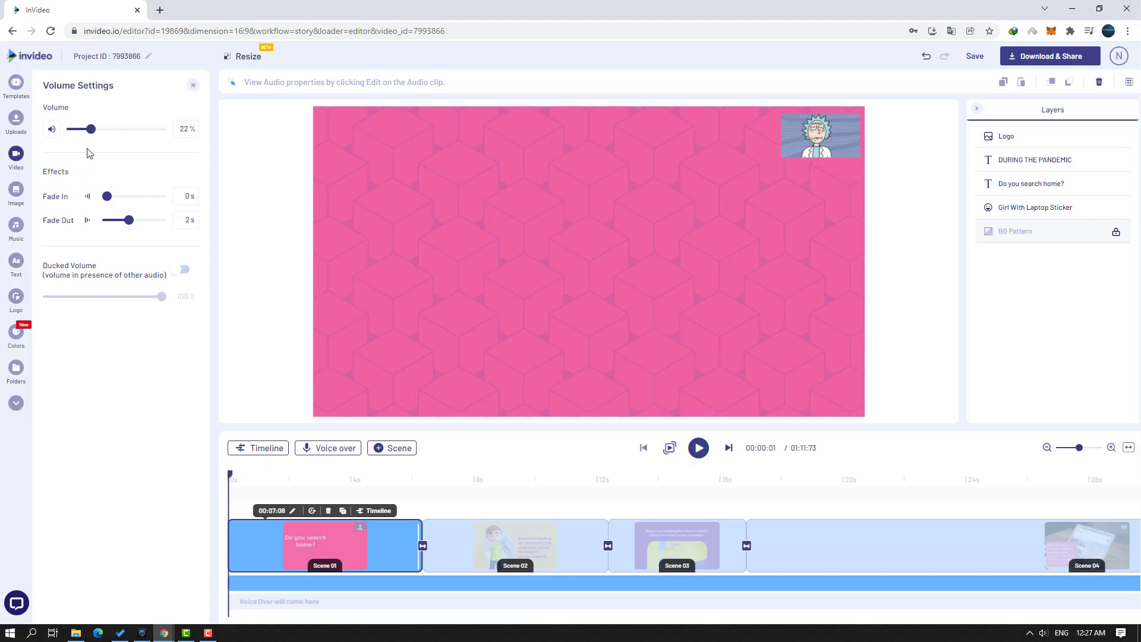
click(700, 452)
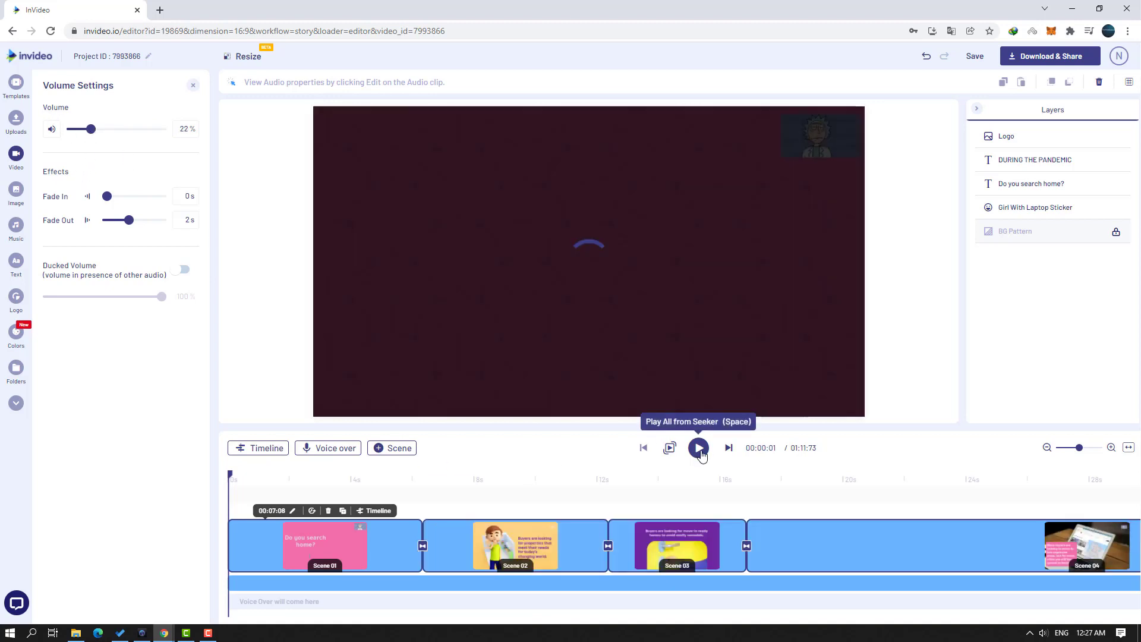
click(700, 453)
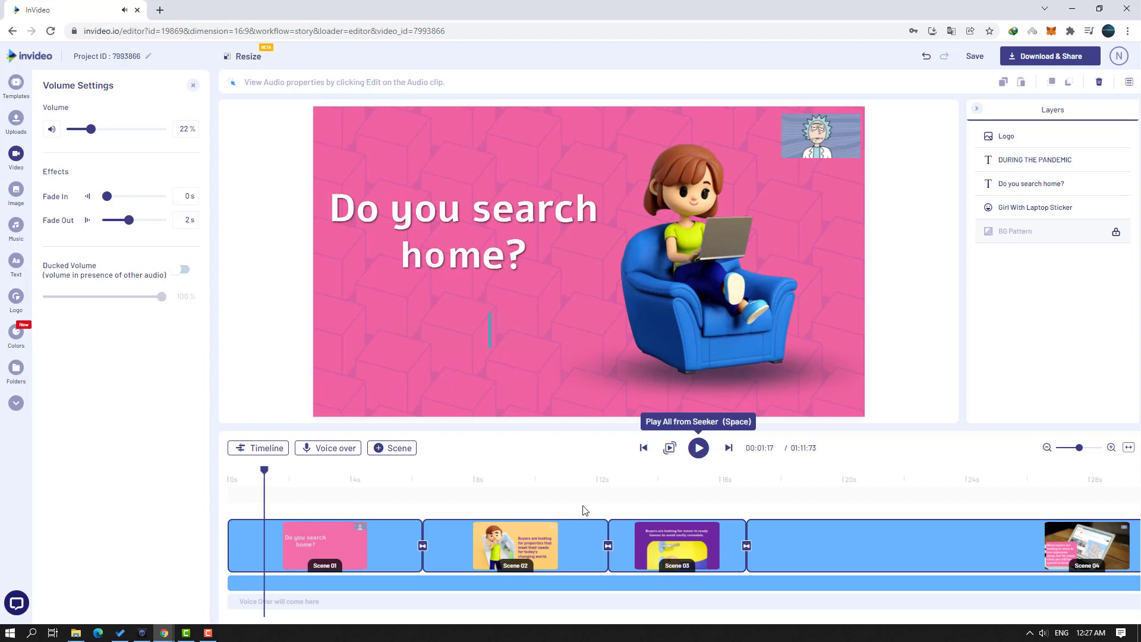
- Generate a text-to-speech voice-over of "Do you search home?" in US English with the Joey voice, listen to it and add it to scene 1
click(334, 455)
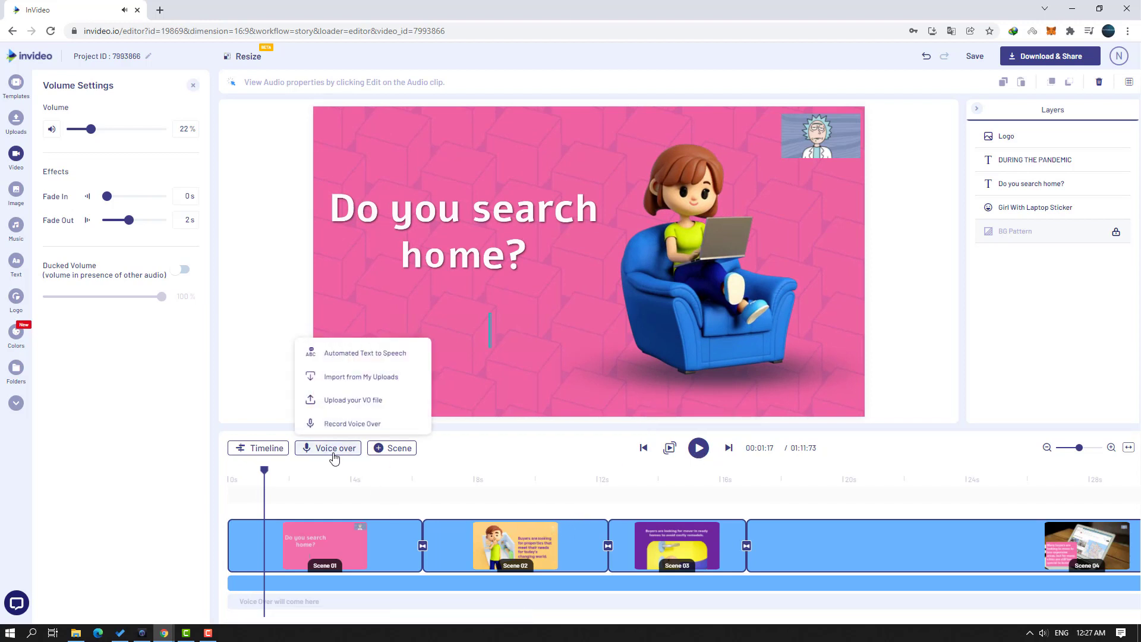
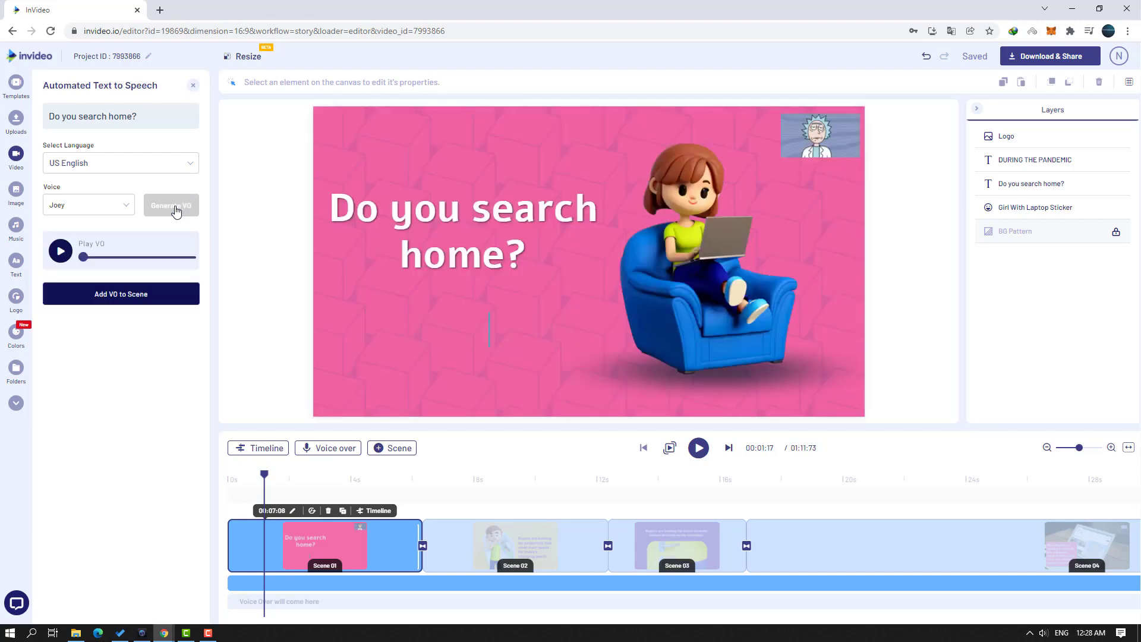
click(60, 252)
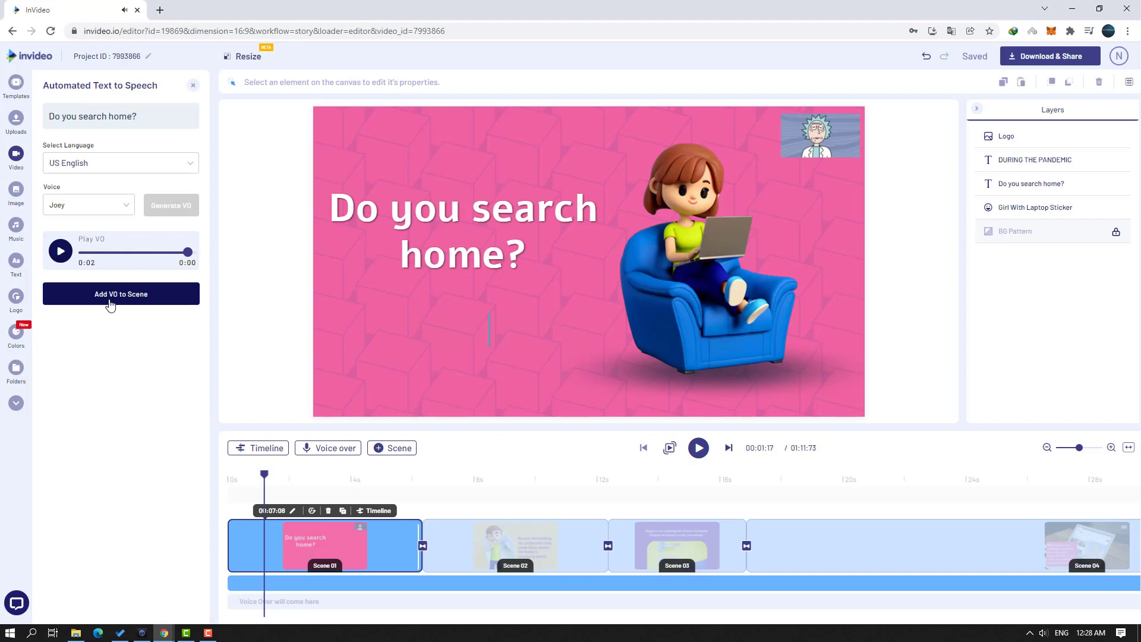
click(134, 297)
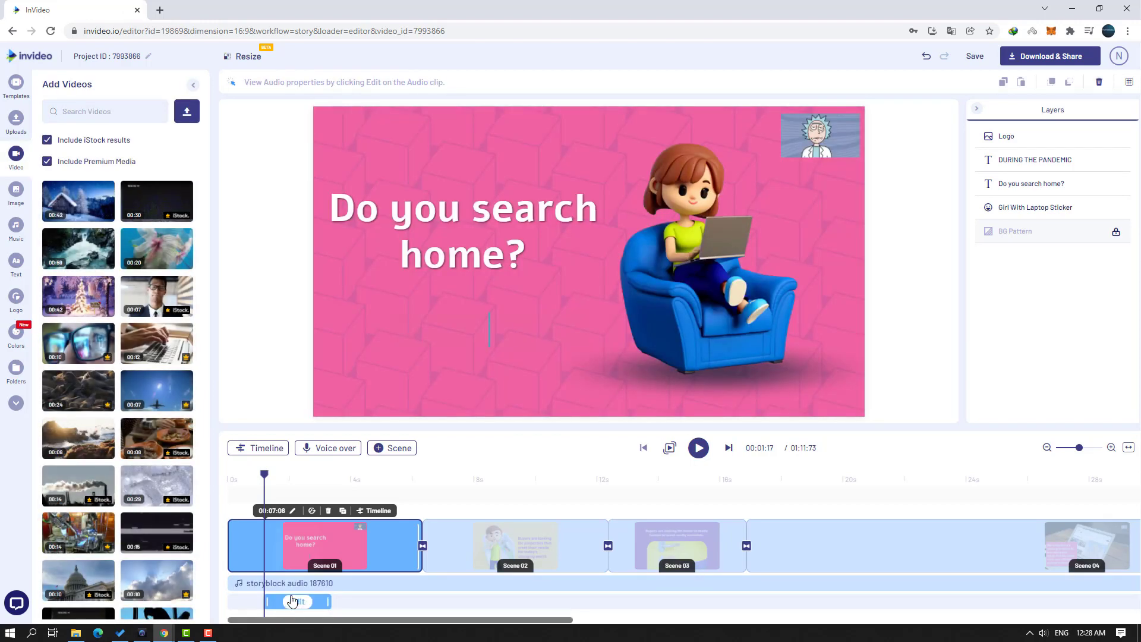
- Look at the voice-over clip's edit options and play scene 1 from the start to hear the voice-over
click(292, 602)
click(285, 602)
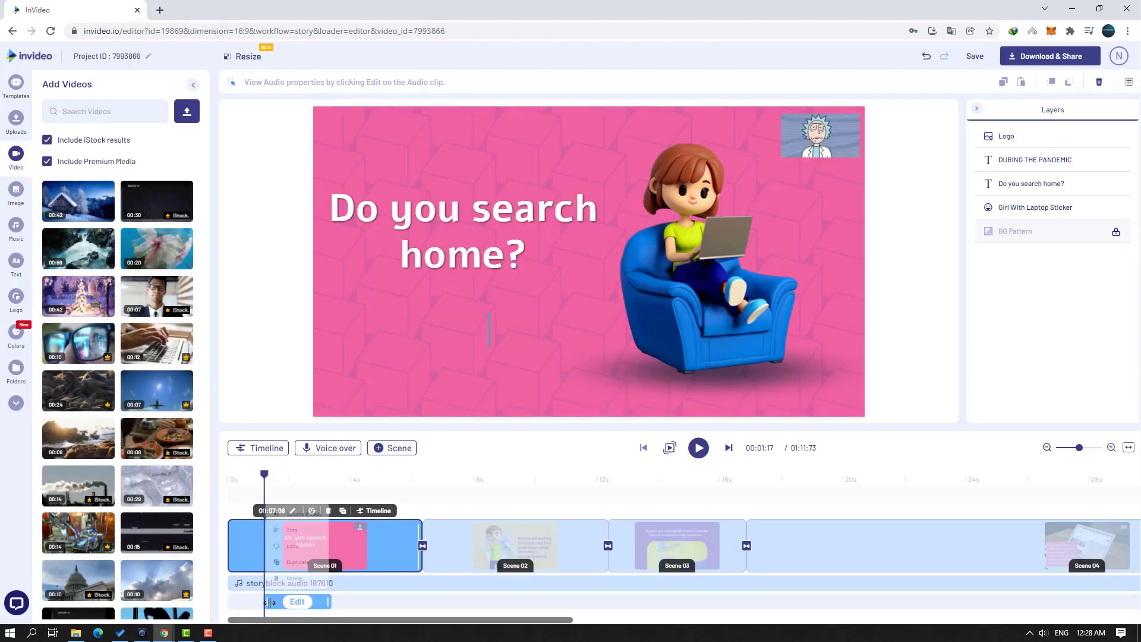
drag(265, 474, 230, 476)
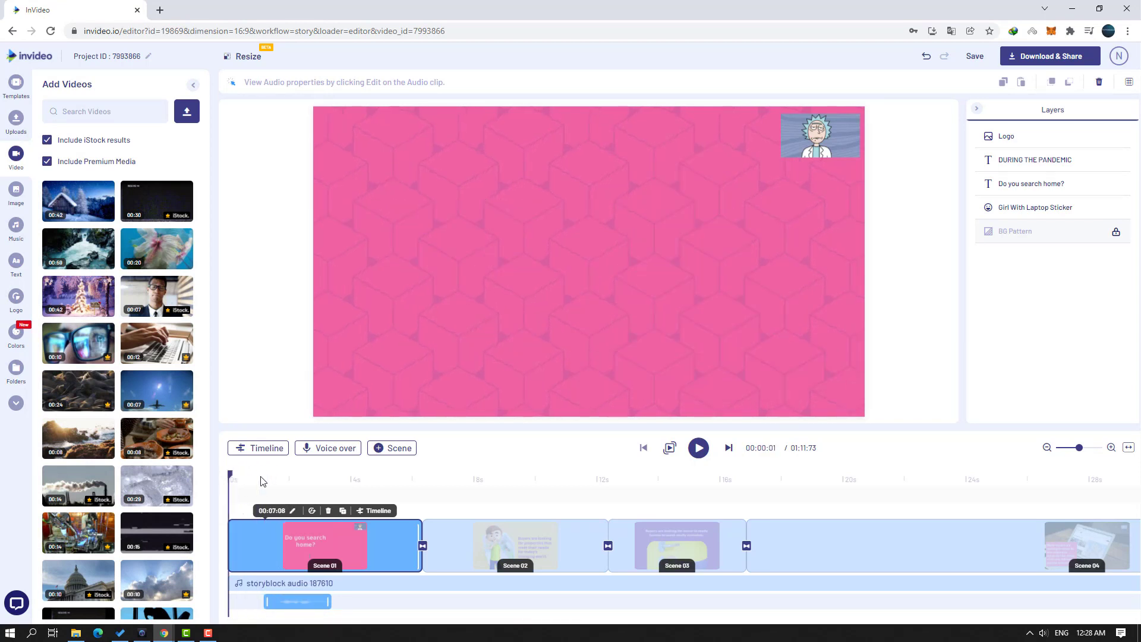
click(696, 457)
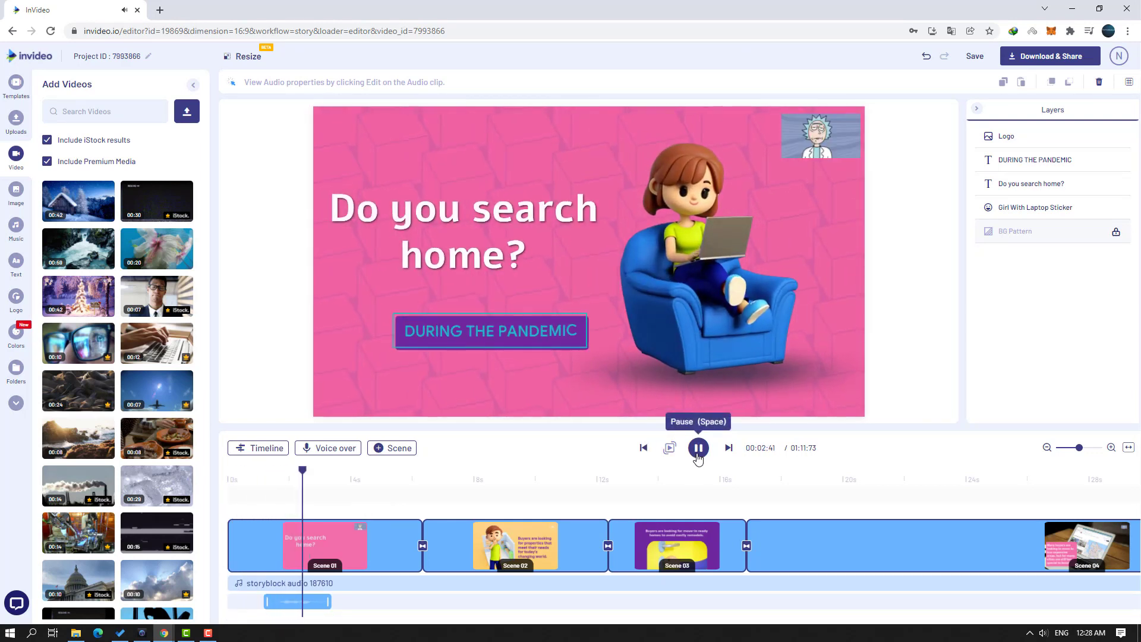
click(699, 449)
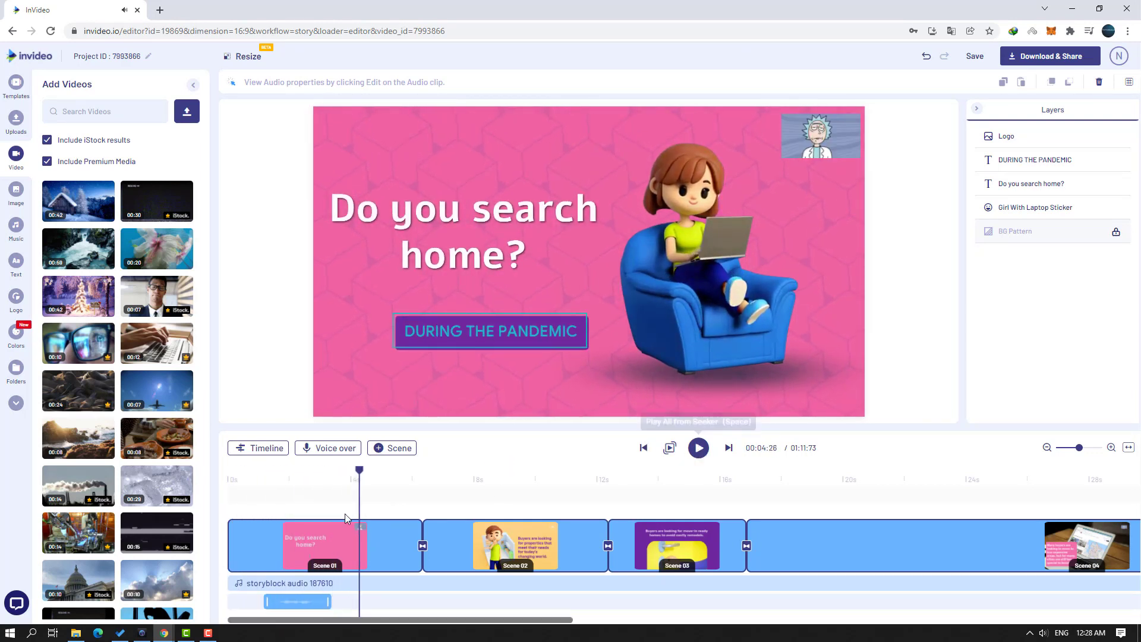
- Shift the "Do you search home?" voice-over clip to start at about 0.1 s and play scene 1 to check its timing
click(309, 602)
click(312, 538)
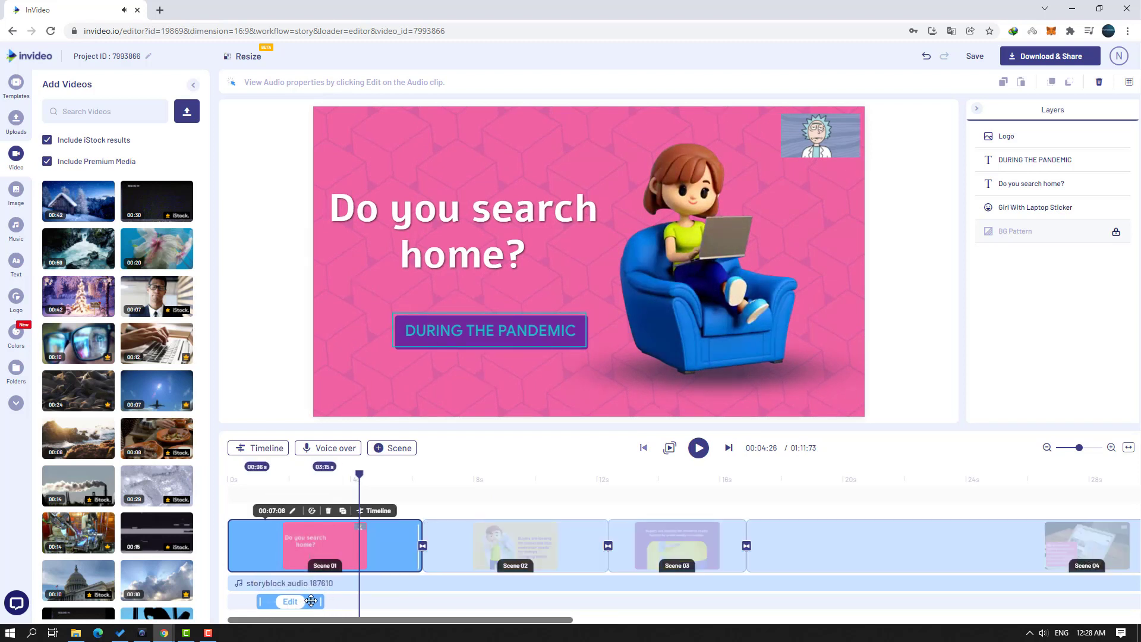
click(232, 476)
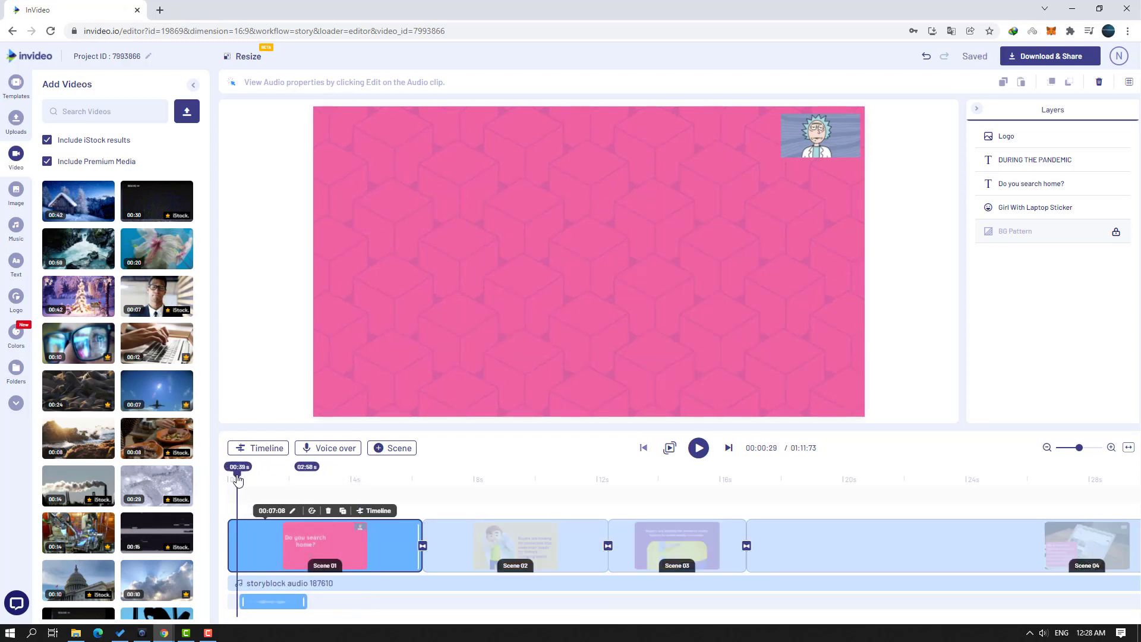
click(697, 449)
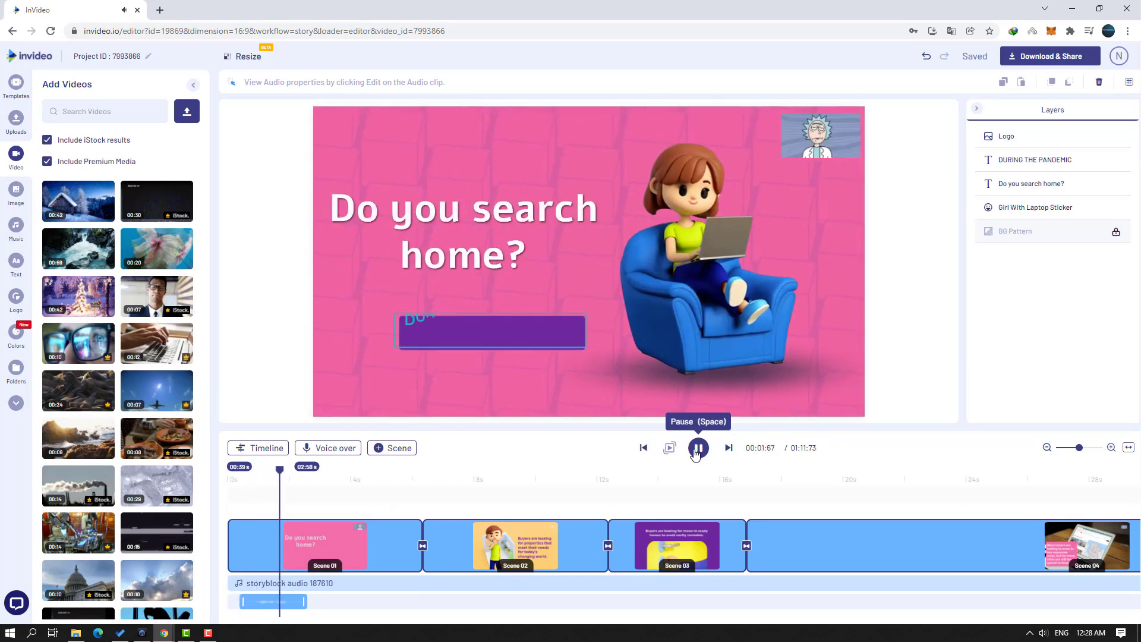
click(697, 450)
click(300, 603)
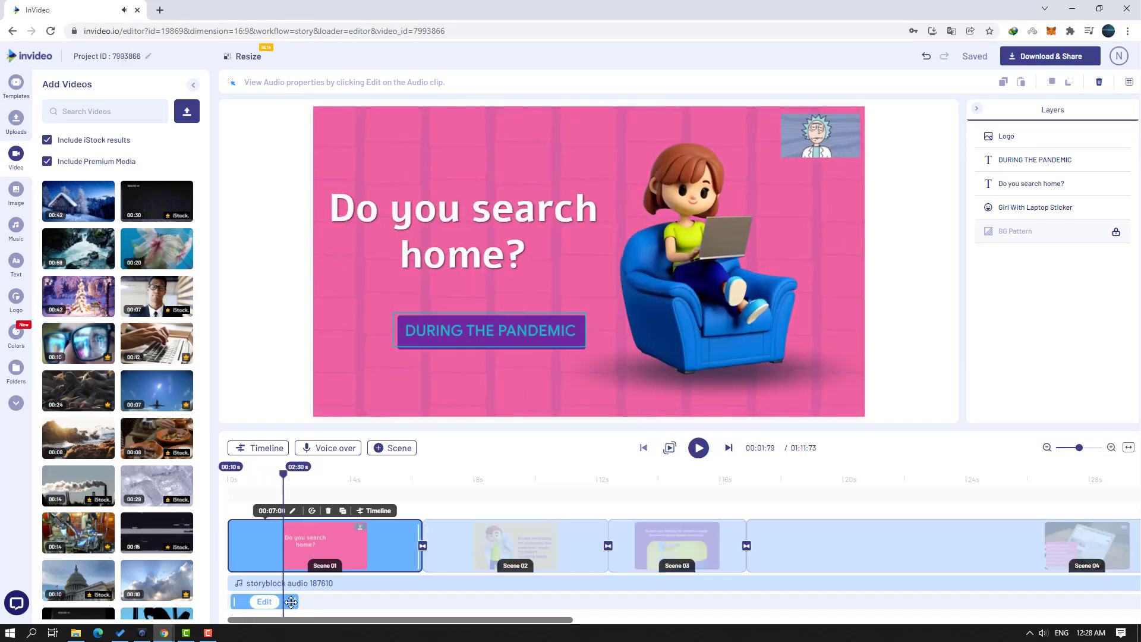
click(699, 449)
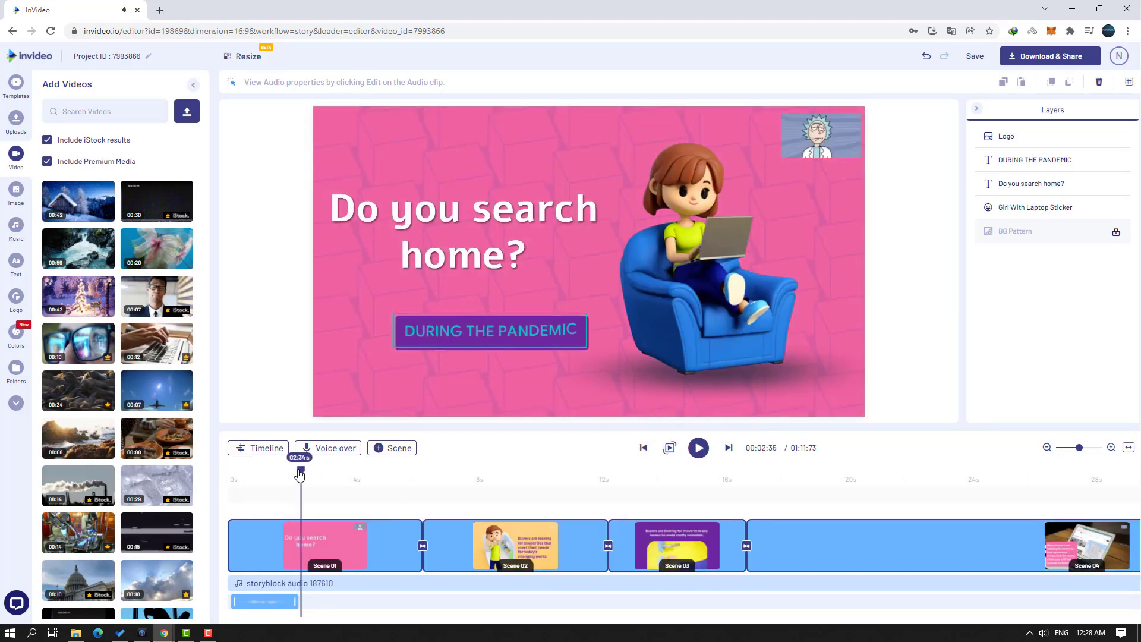
click(698, 452)
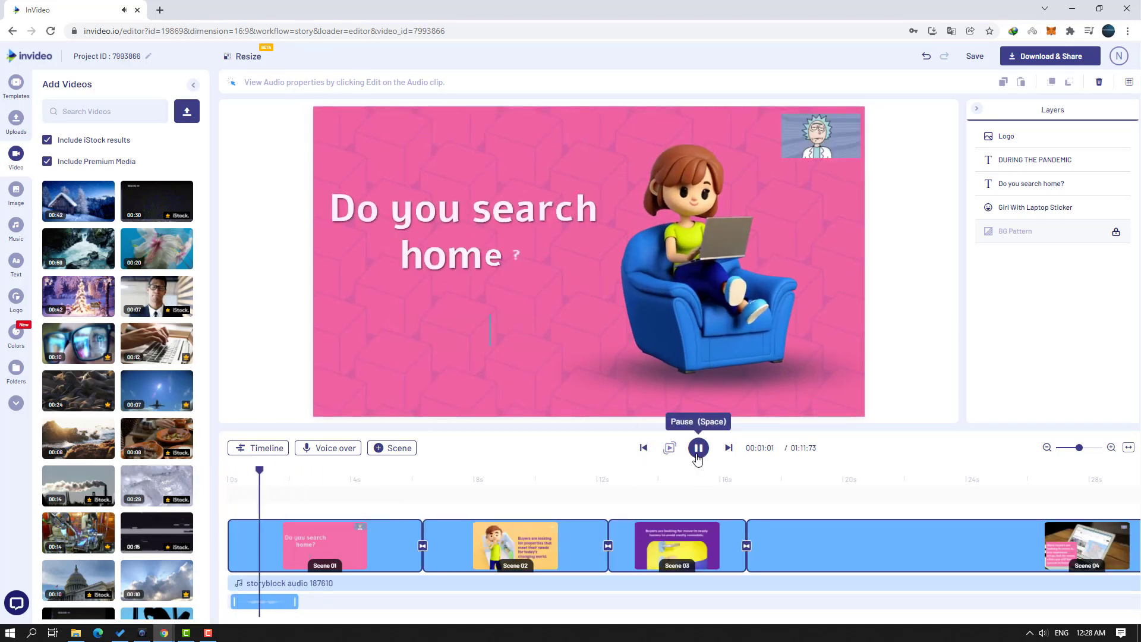
- Generate a US English voice-over of "During The Pandemic" with the Joey voice, listen to it and add it to scene 1 at about 2.3 s
mouse_move(295, 472)
mouse_down()
mouse_move(267, 475)
mouse_move(294, 484)
mouse_move(299, 474)
mouse_up()
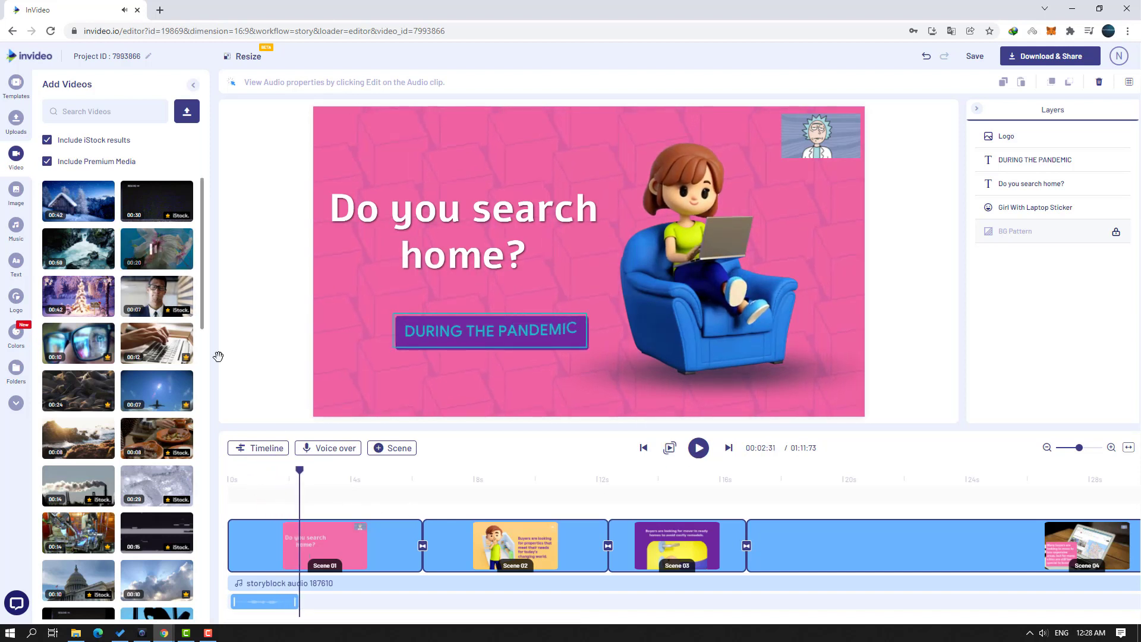
click(334, 453)
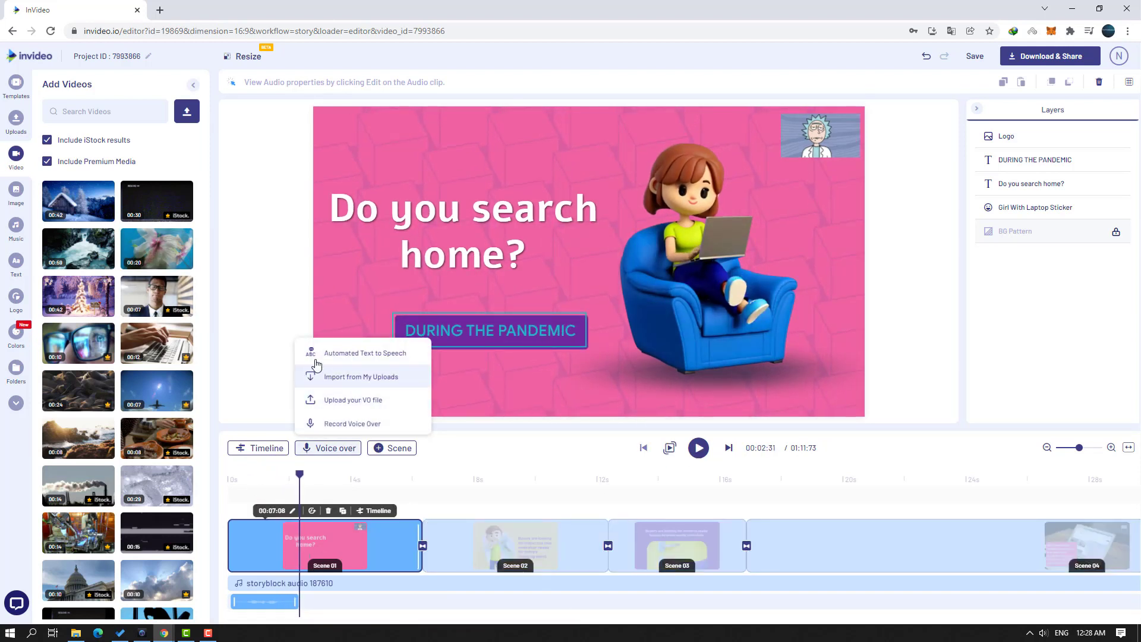
click(386, 356)
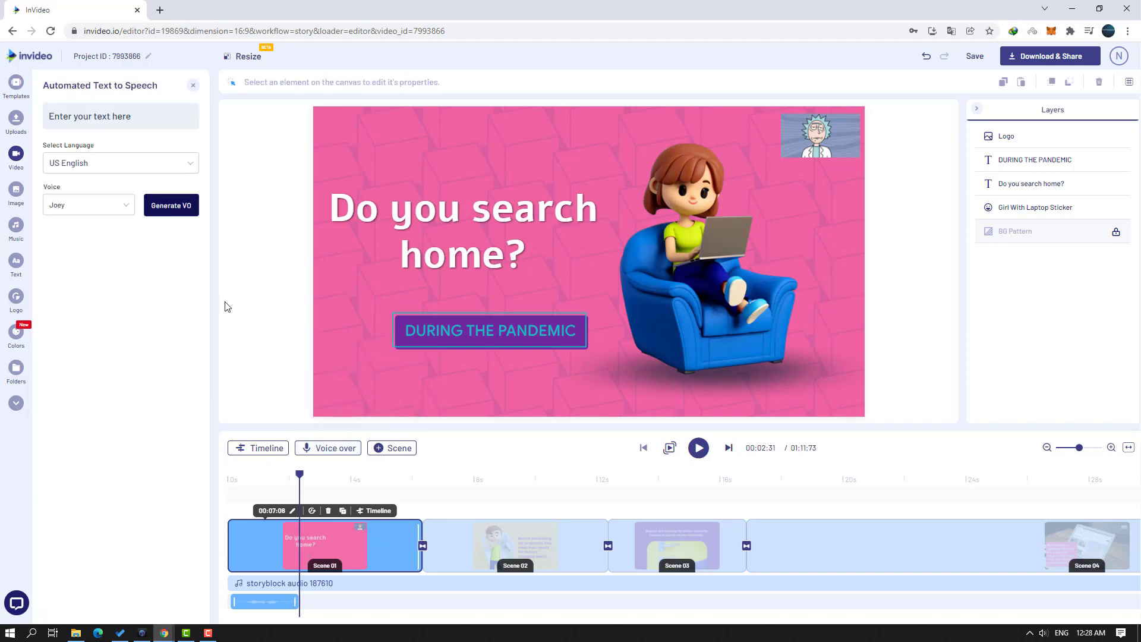
triple_click(86, 125)
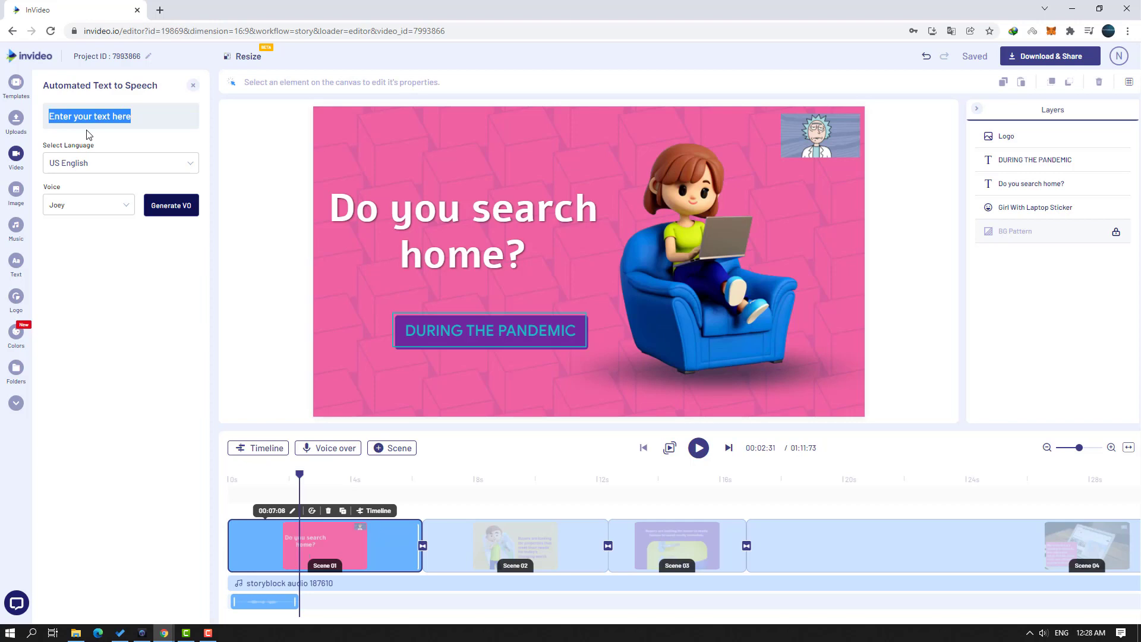
text(During The Pandemic)
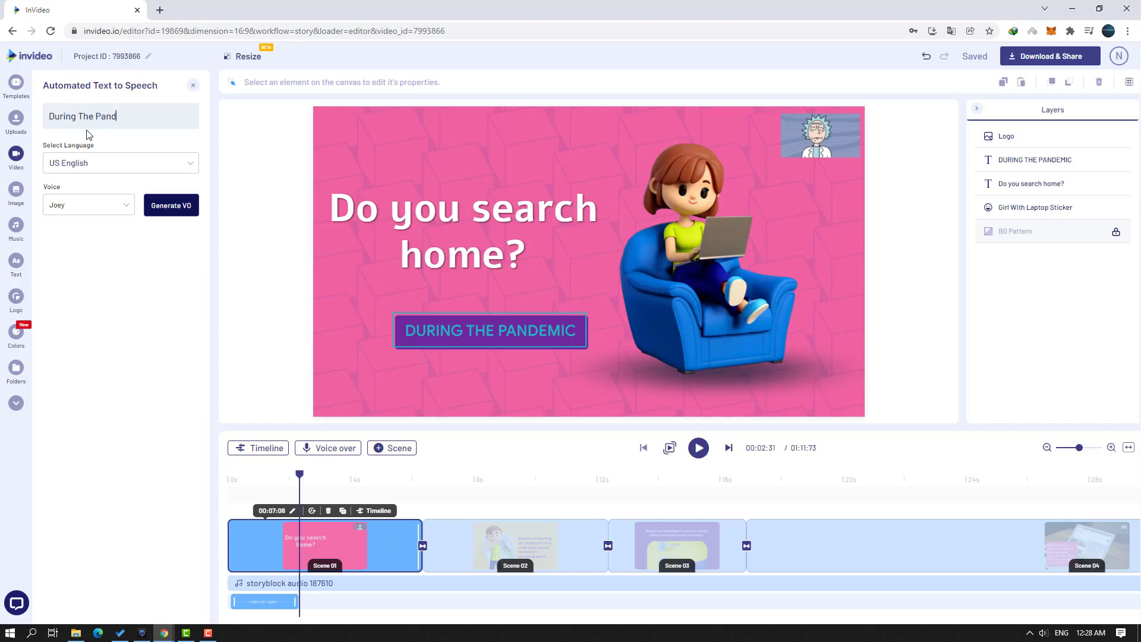
click(169, 206)
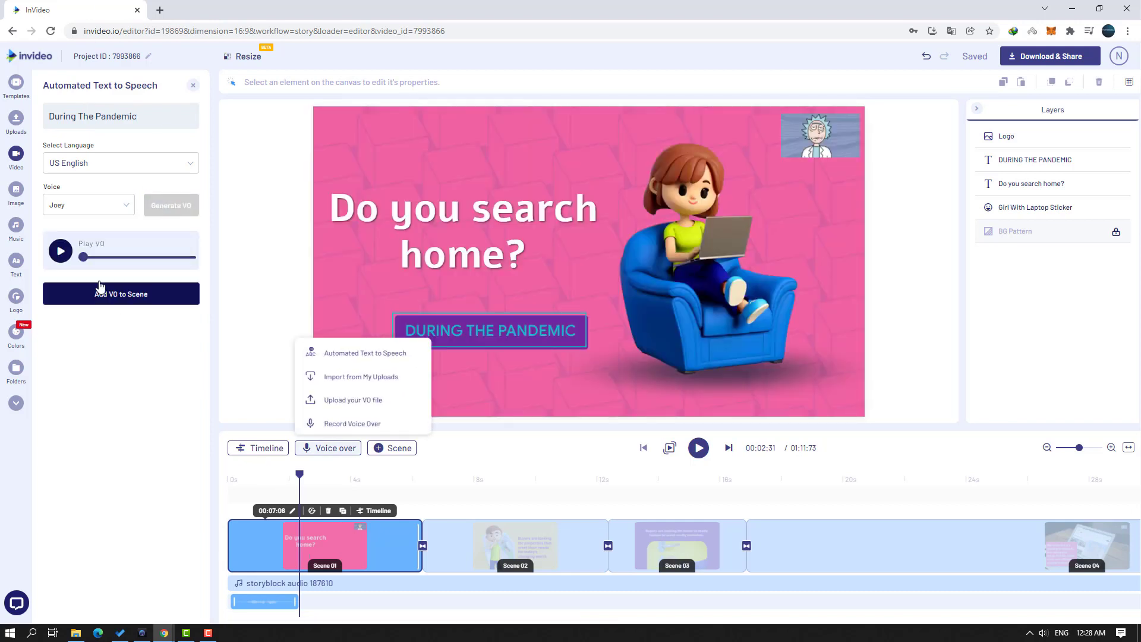
click(61, 251)
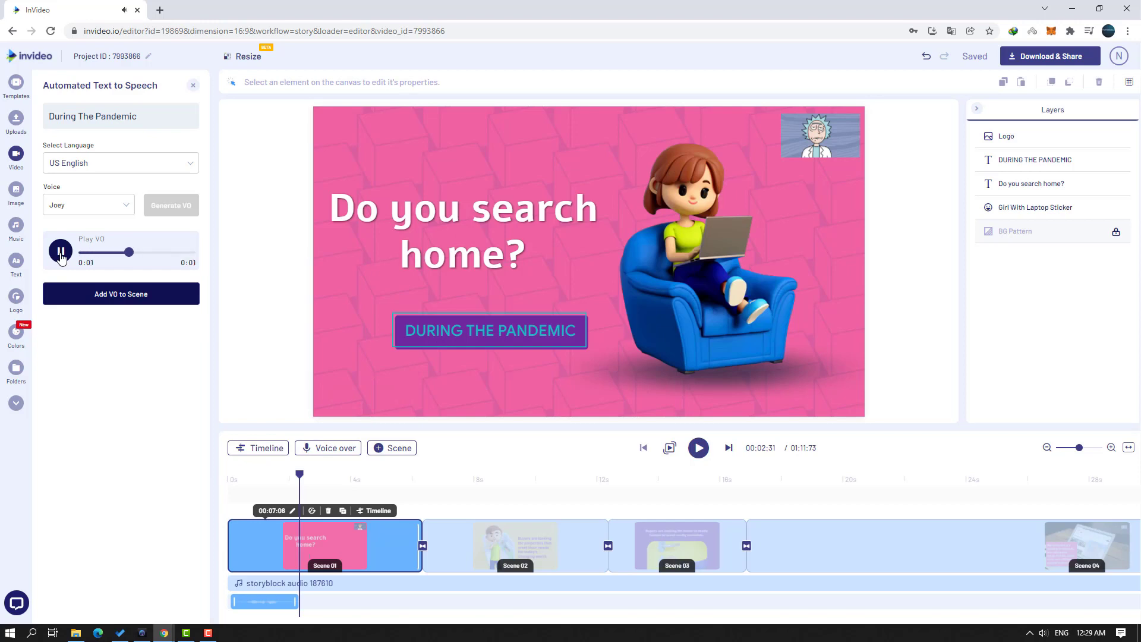
click(110, 296)
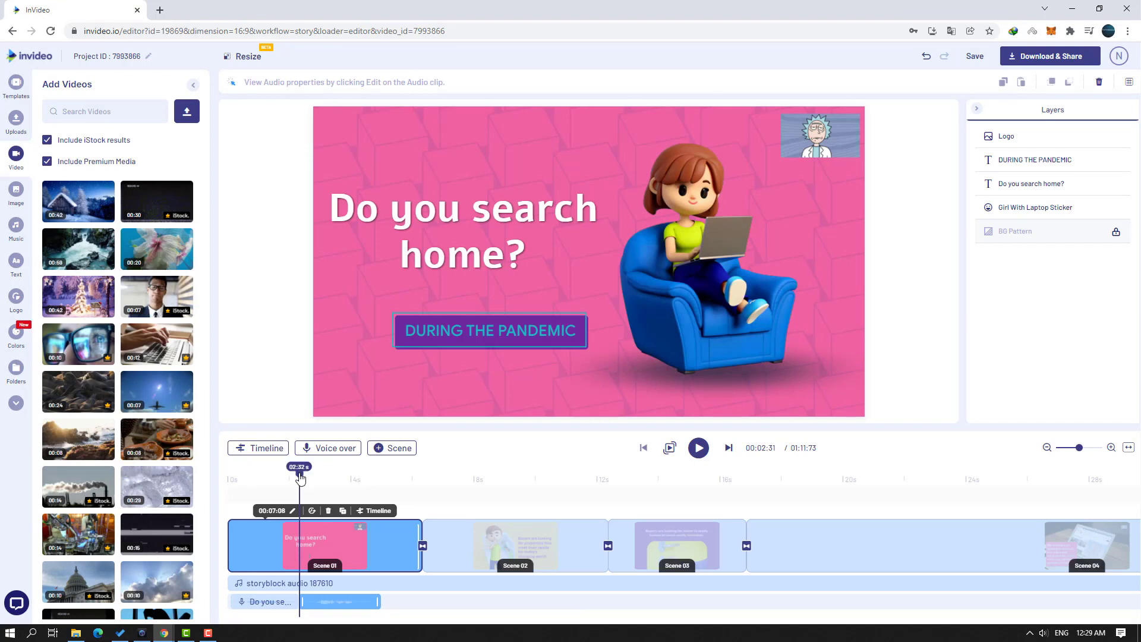
- Play scene 1 from the start to hear both voice-over clips, then stop playback
drag(301, 478, 203, 479)
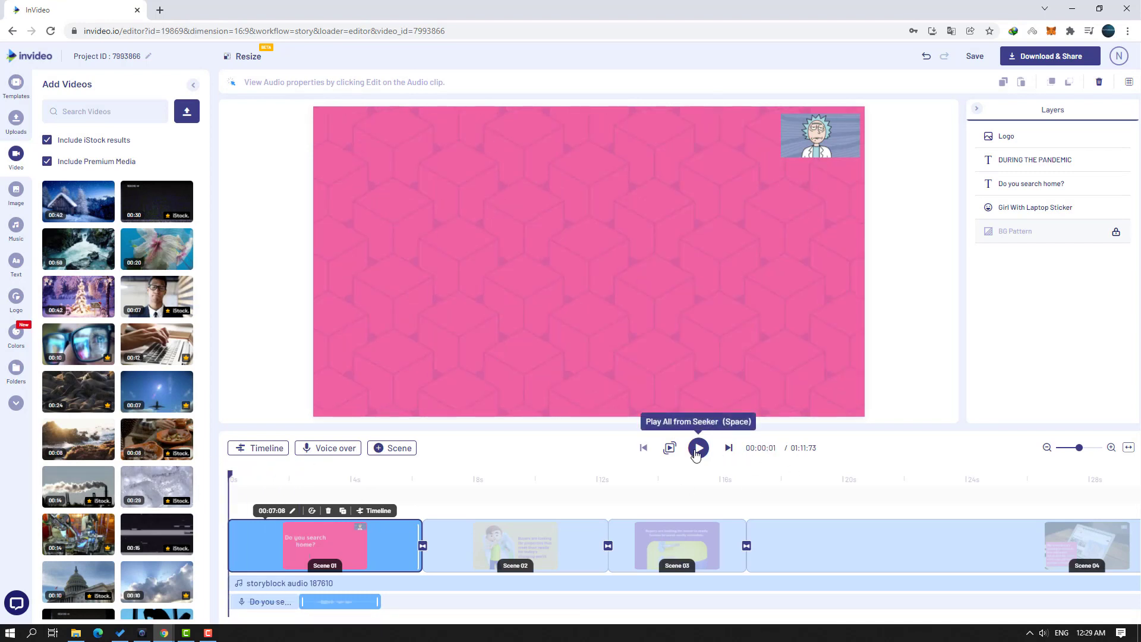
click(697, 448)
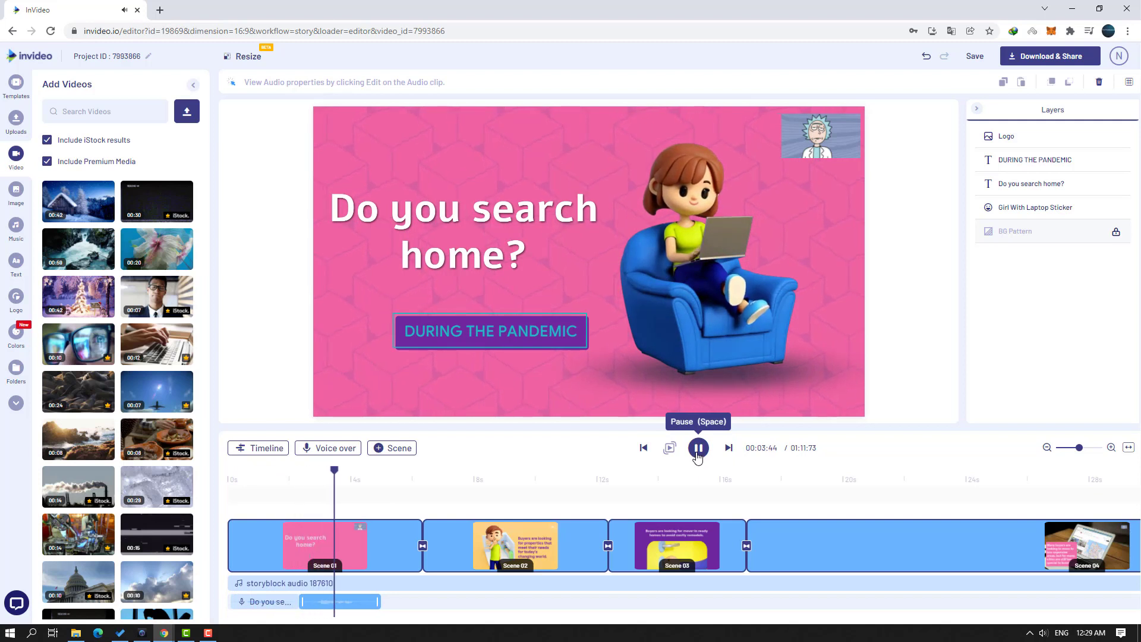
click(698, 449)
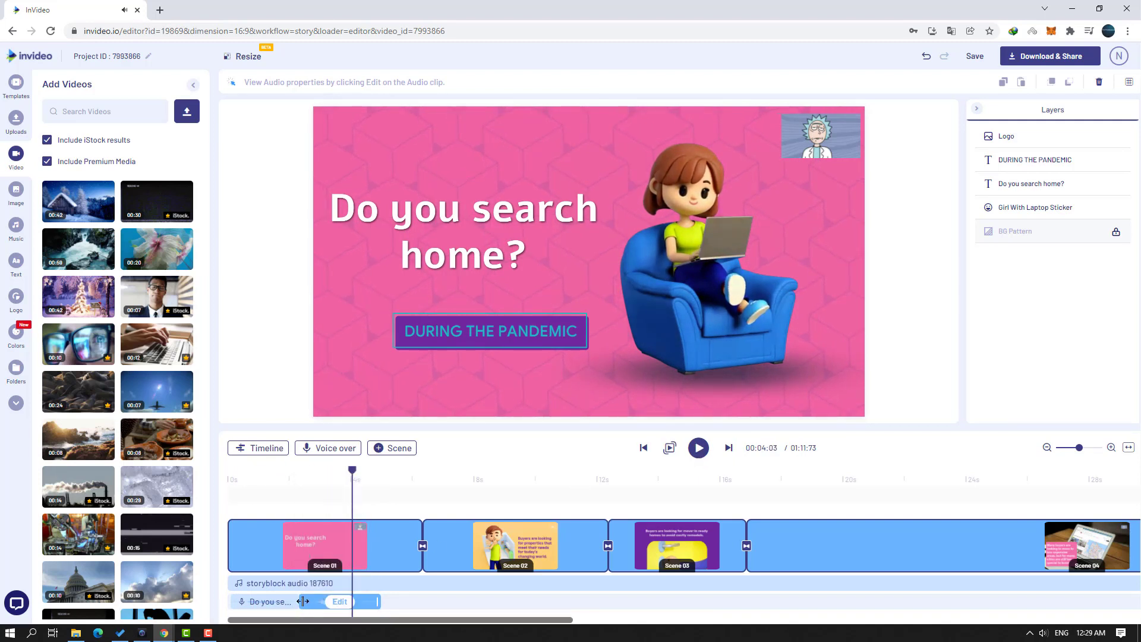
- Shorten the "During The Pandemic" voice-over clip, place it directly after the first clip, and play scene 1 to check the timing
mouse_move(303, 601)
mouse_down()
mouse_move(322, 604)
mouse_move(301, 603)
mouse_up()
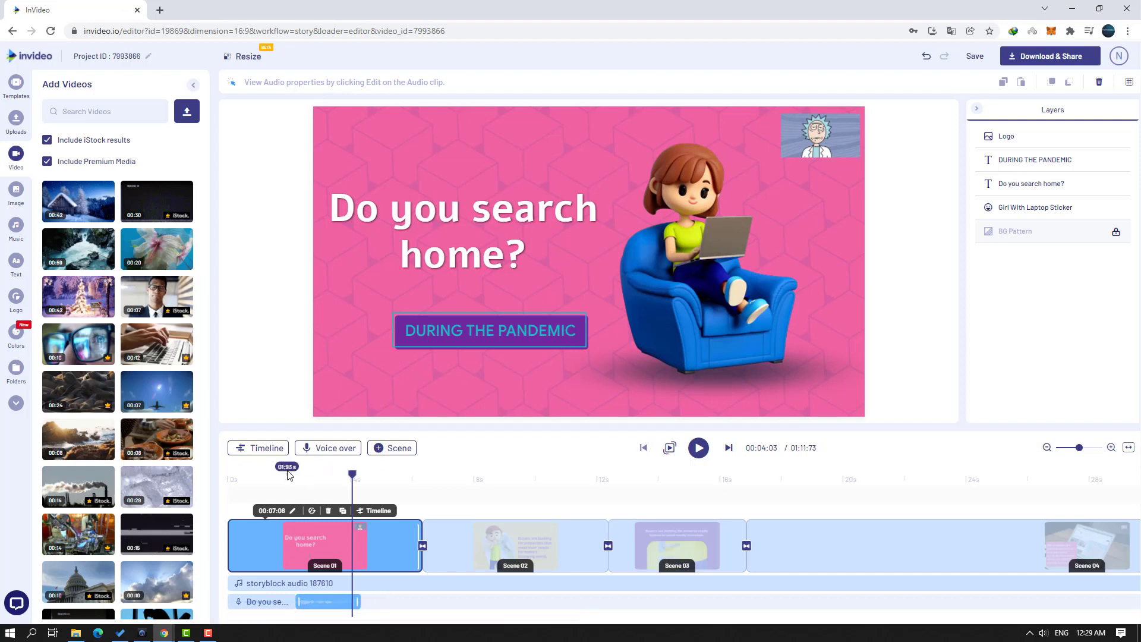
drag(354, 471, 334, 472)
click(287, 487)
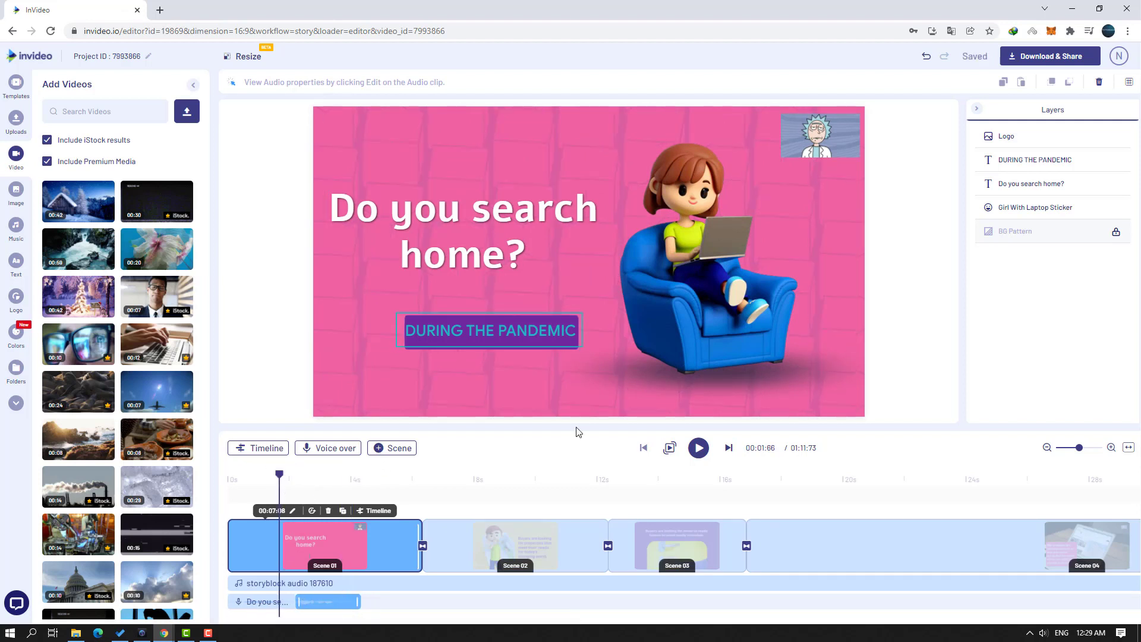
click(698, 453)
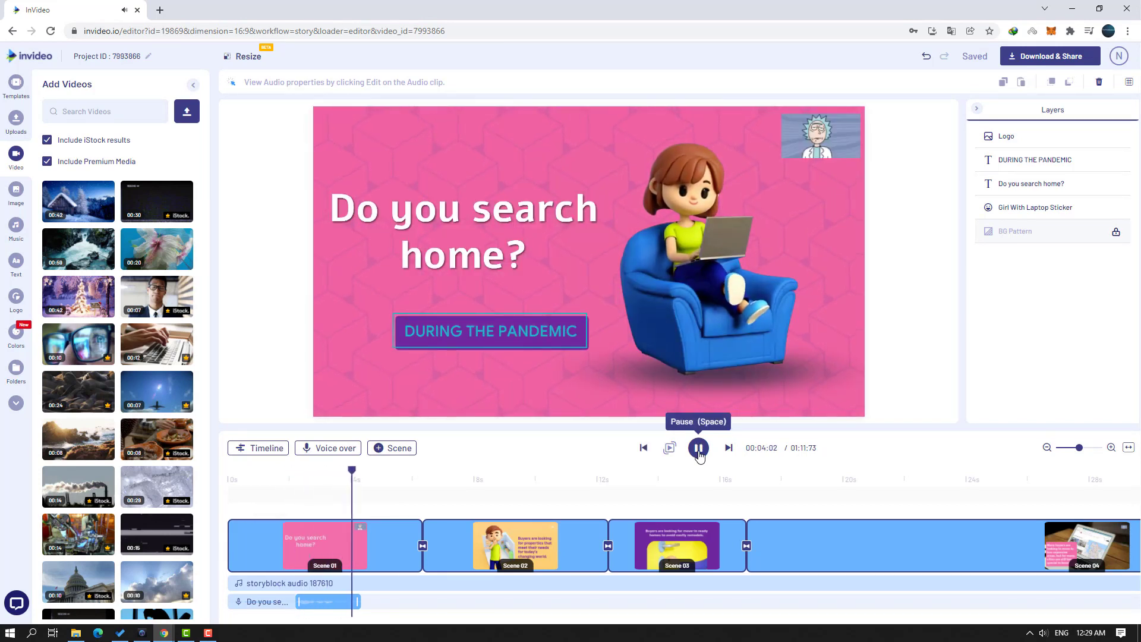
click(699, 454)
click(284, 481)
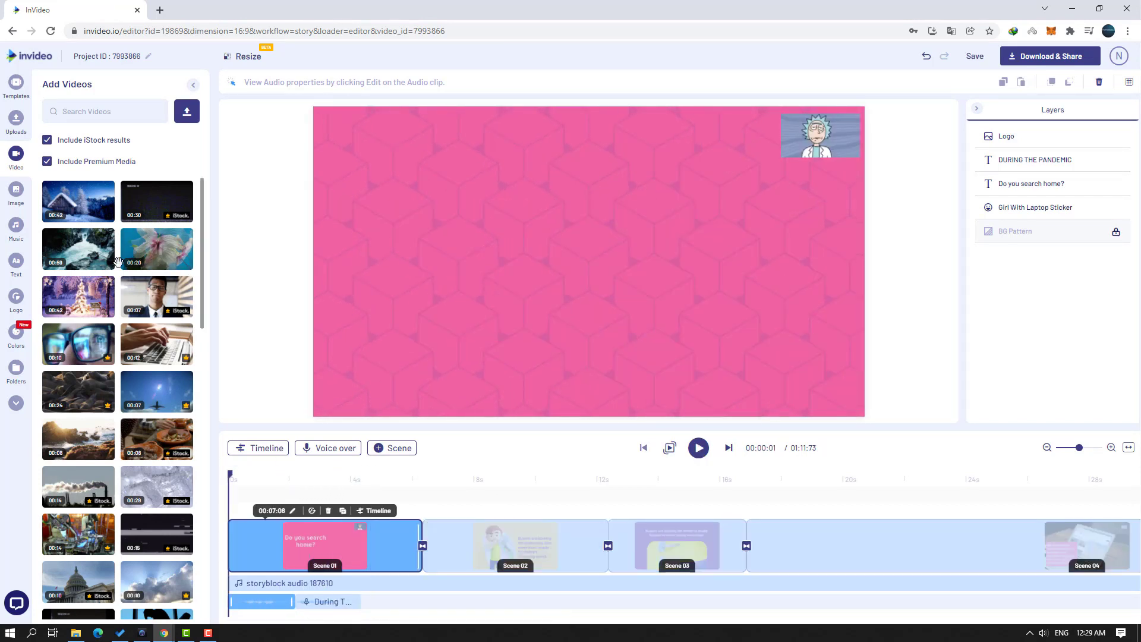
- Browse the music library's moods and sound effects, preview two Alarms sounds, and look at the insertion options for "Alarm clock beep 1"
click(14, 241)
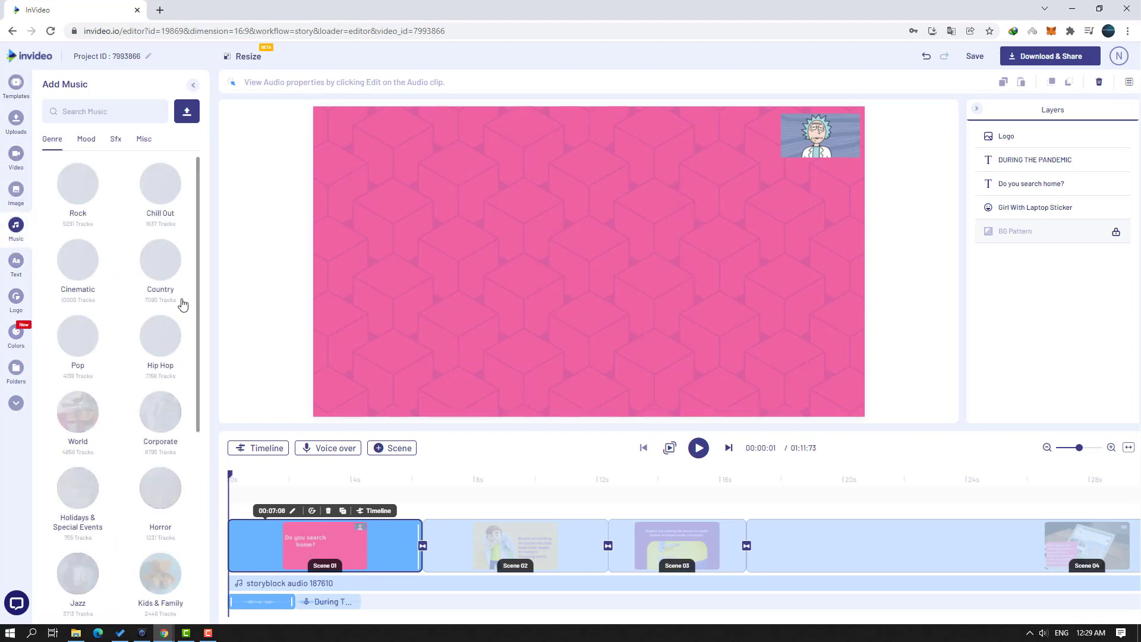
click(86, 140)
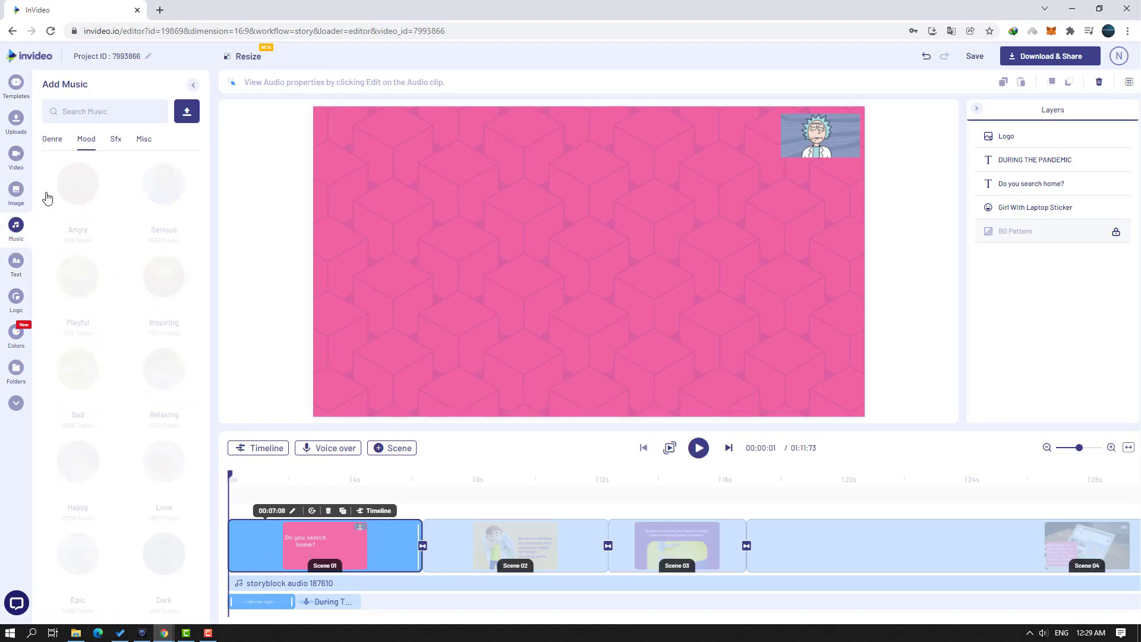
click(117, 141)
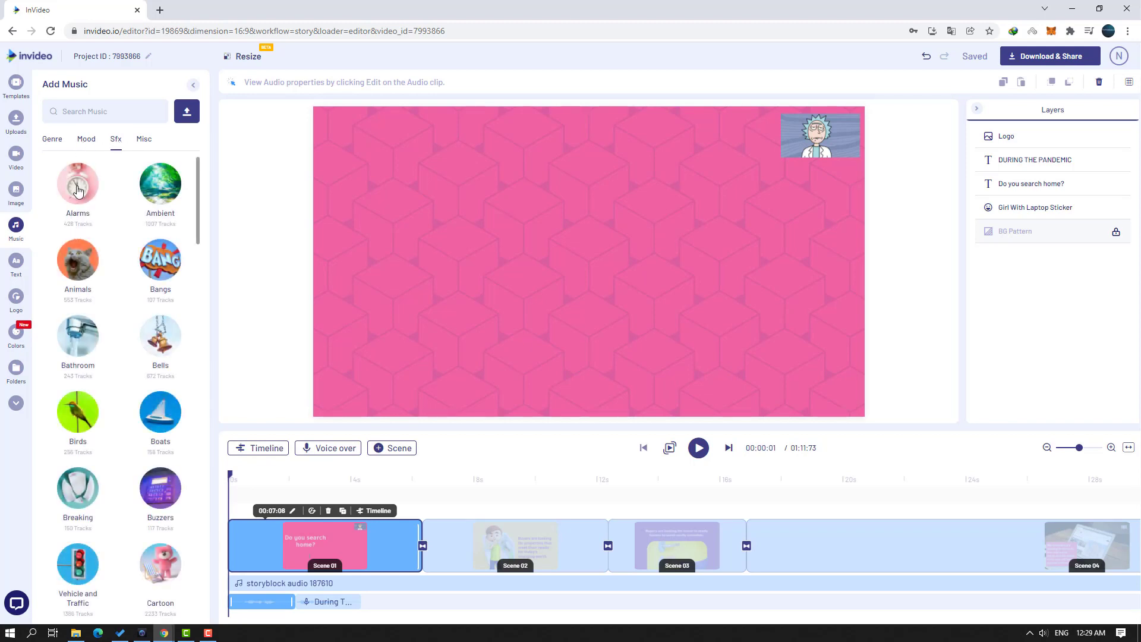
click(78, 190)
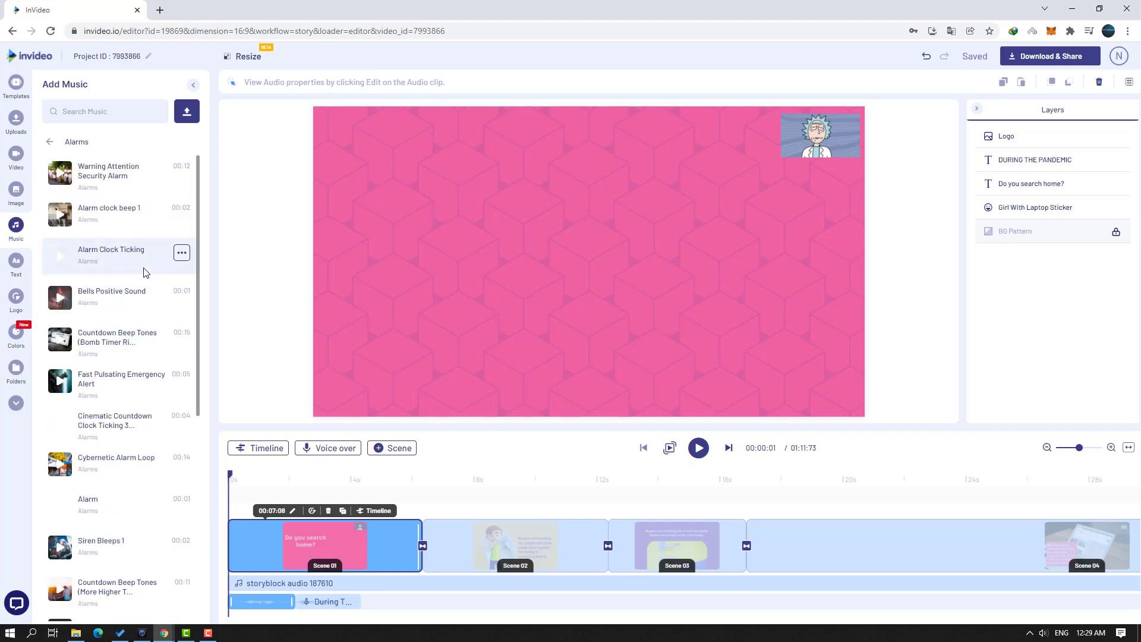
click(60, 174)
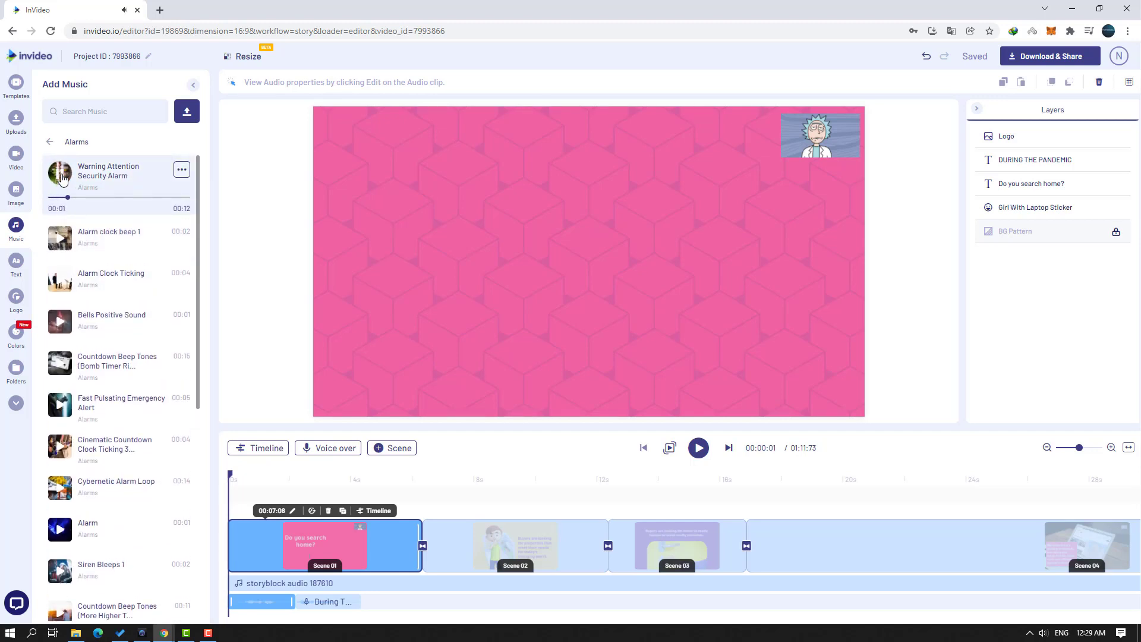
click(62, 179)
click(61, 215)
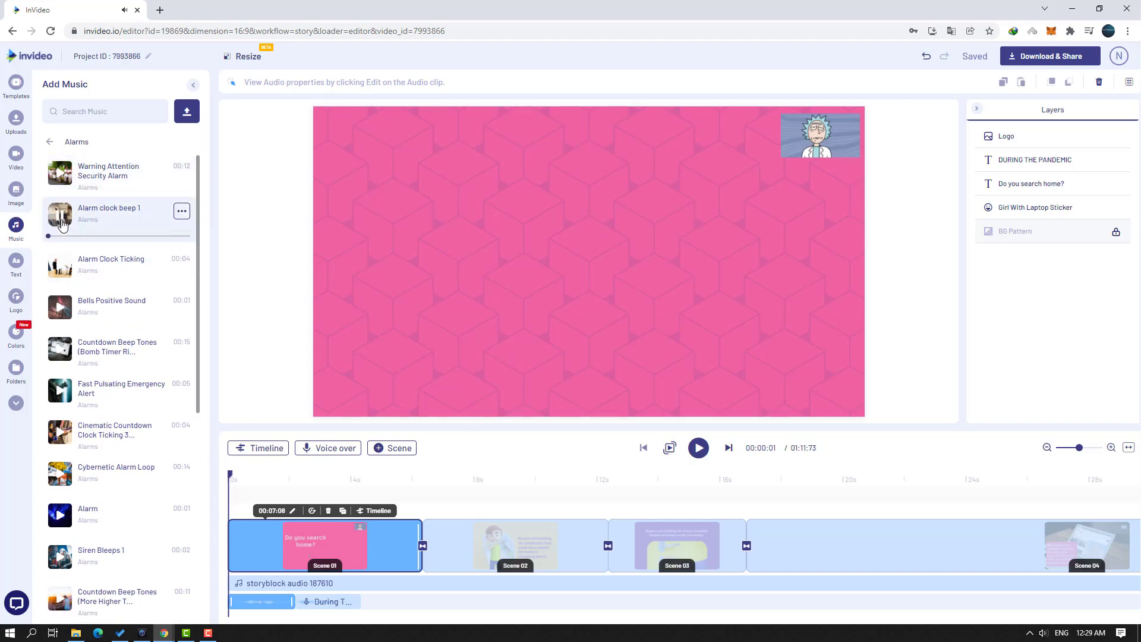
click(185, 217)
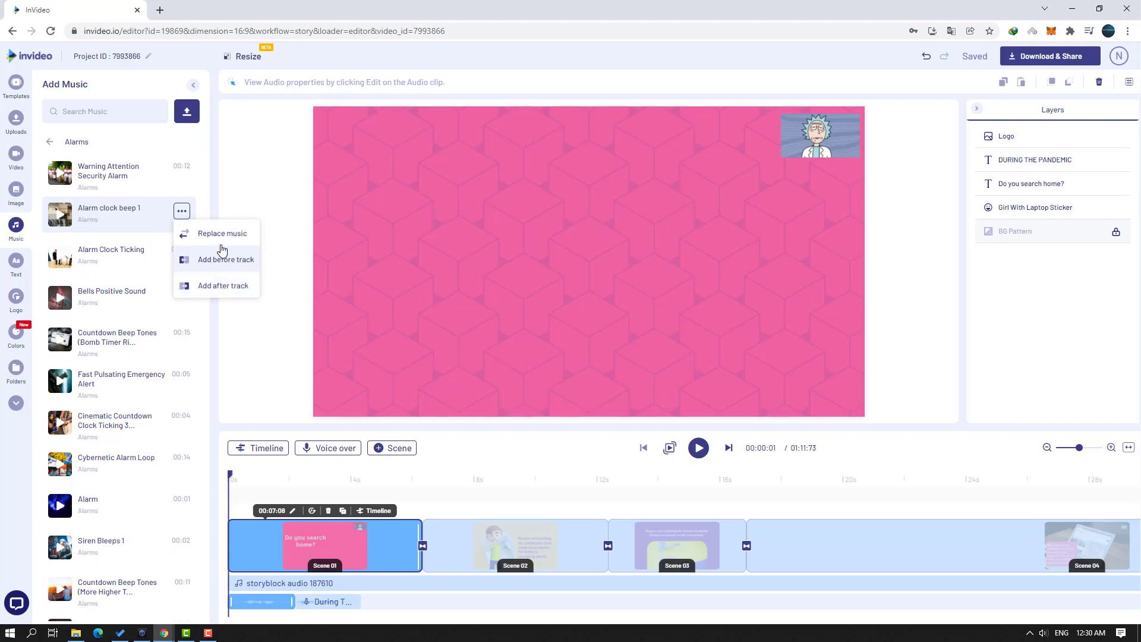
click(46, 144)
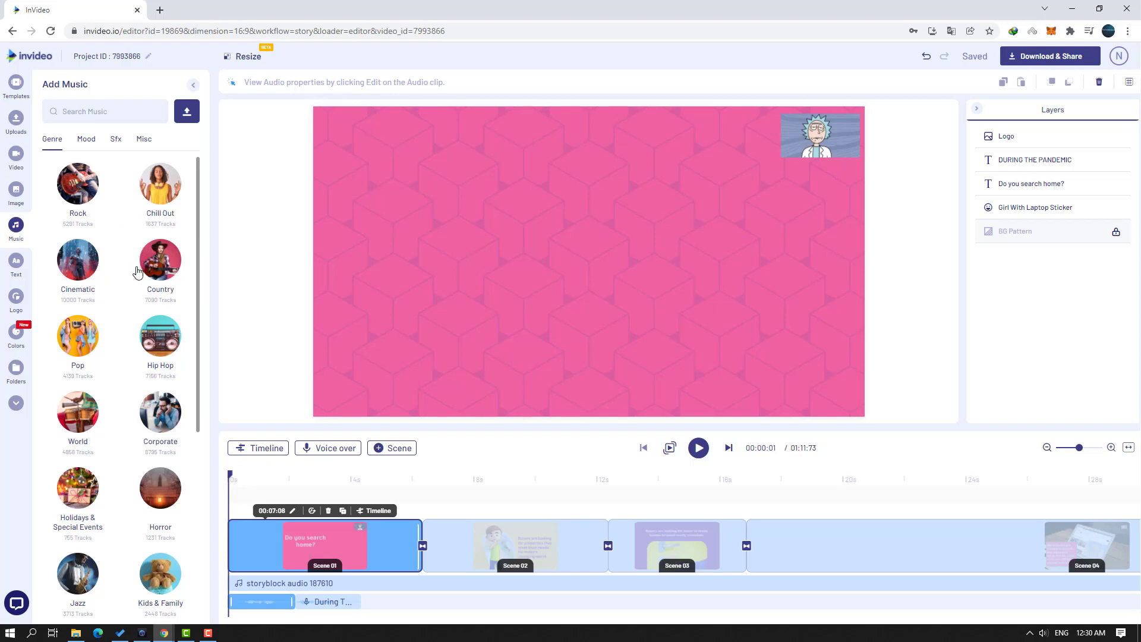
- Preview the Corporate track "Inspiring Upbeat Corporate Motivational Technology", replace all background music with it, and play the video to hear it
scroll(136, 272, down, 3)
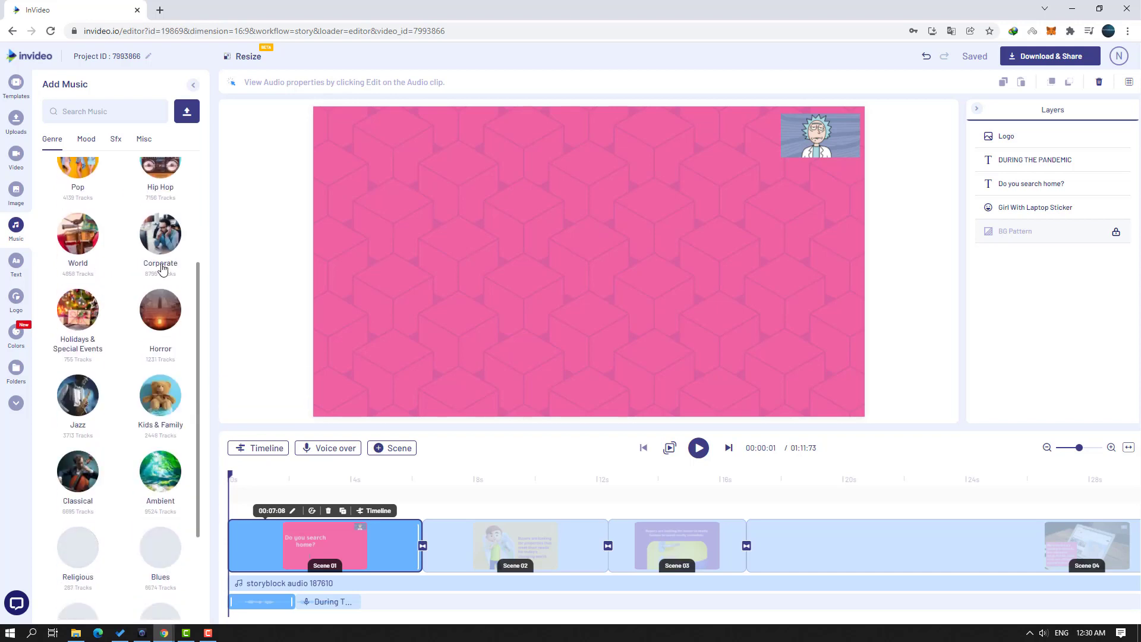
click(161, 266)
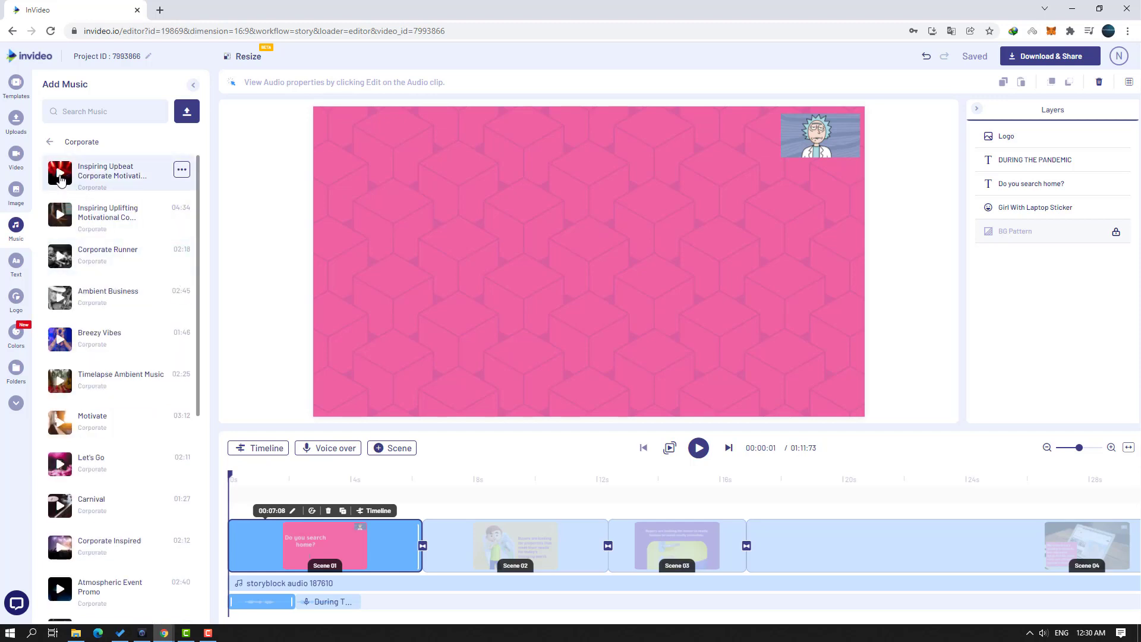
click(60, 173)
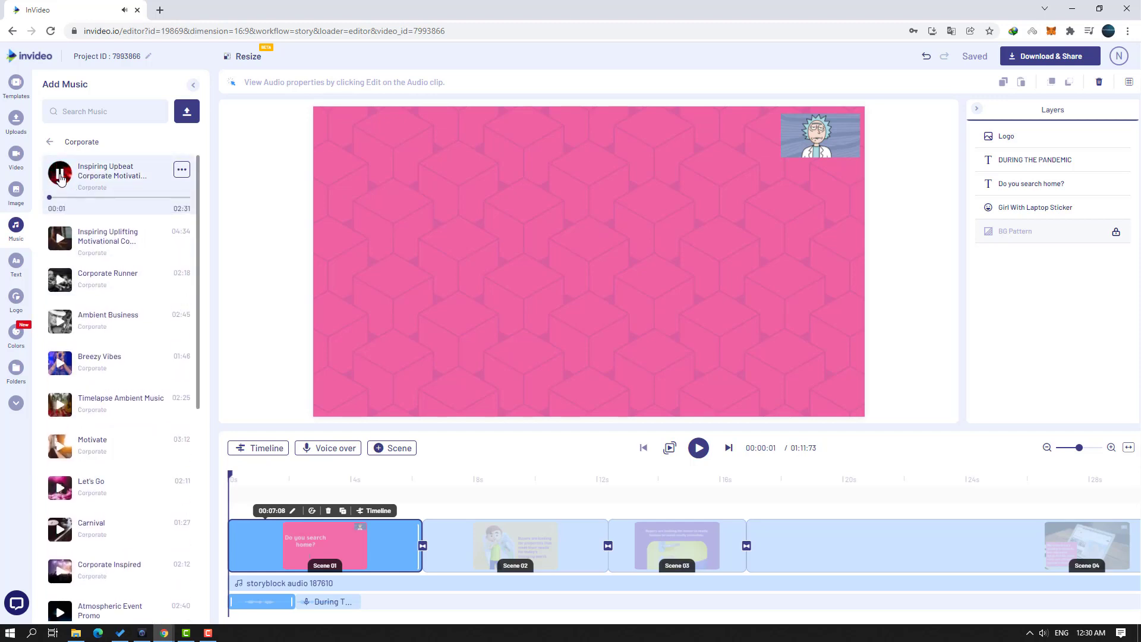
click(60, 176)
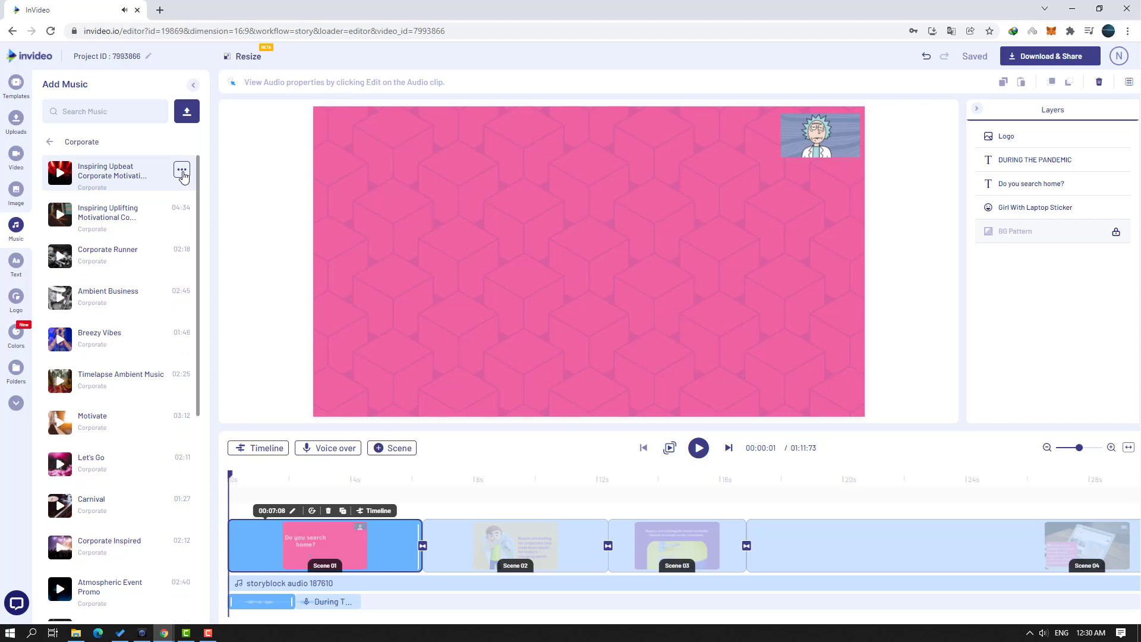
click(182, 171)
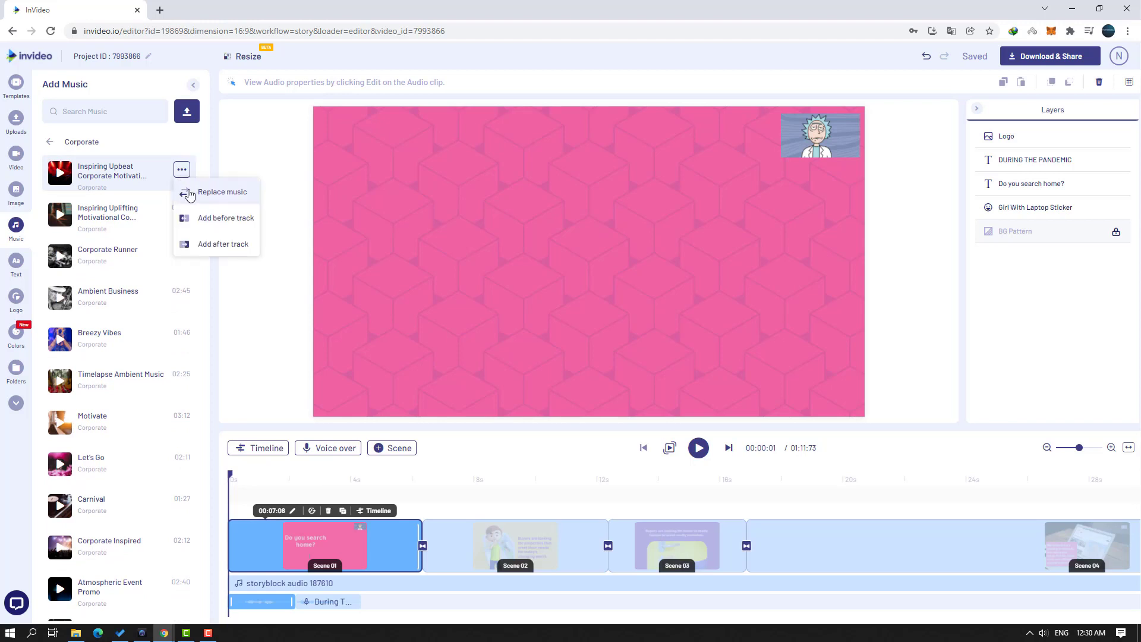
click(234, 198)
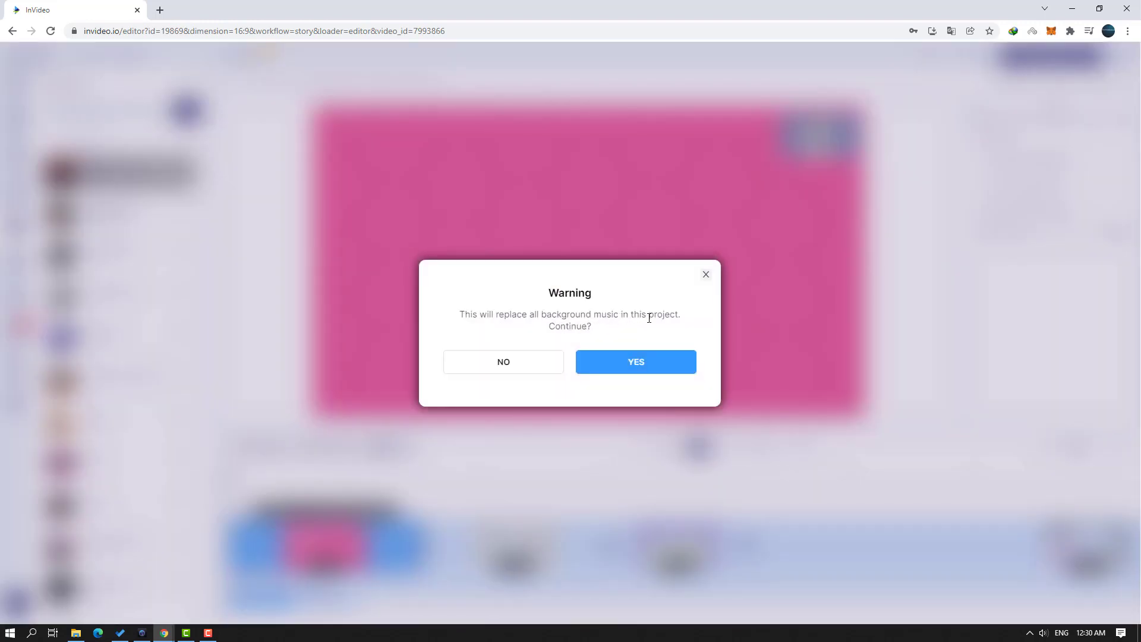
click(646, 370)
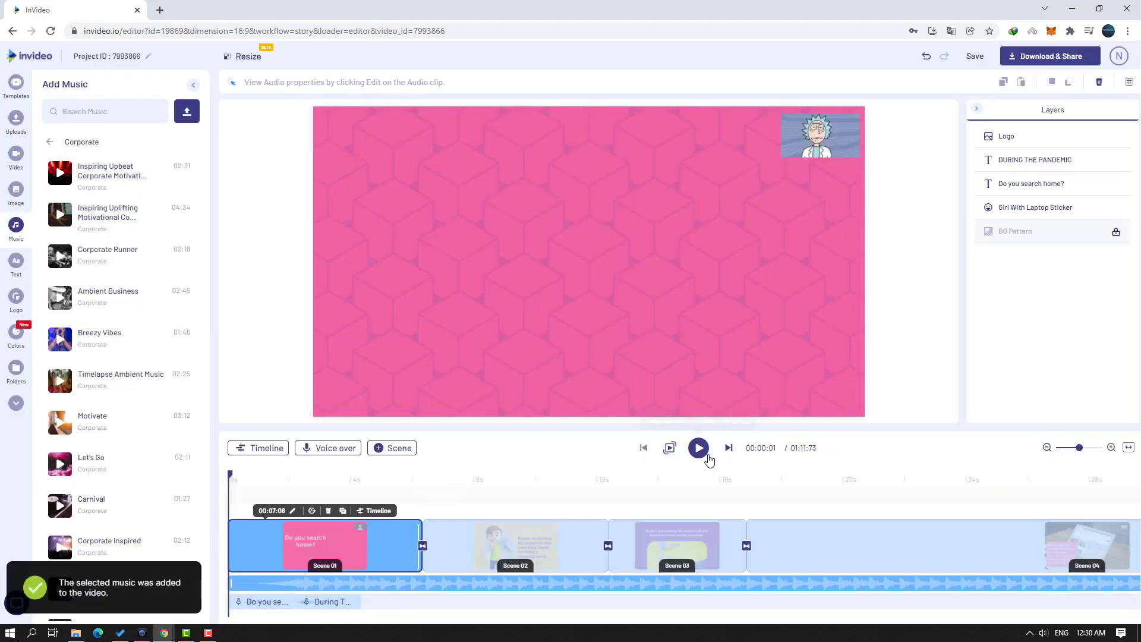
click(699, 450)
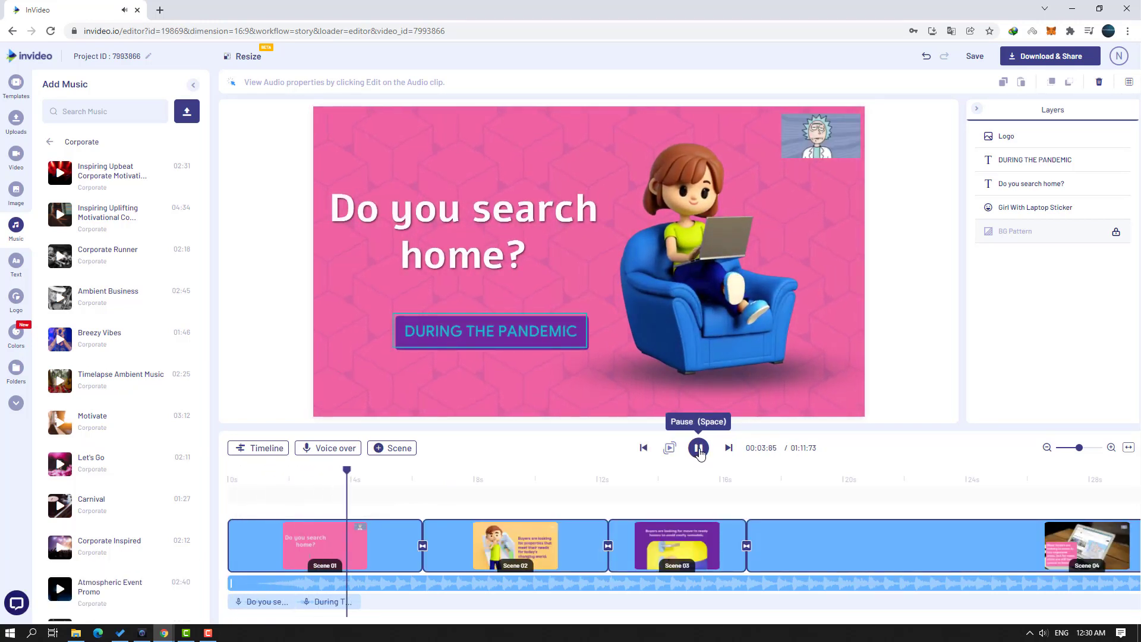
click(699, 452)
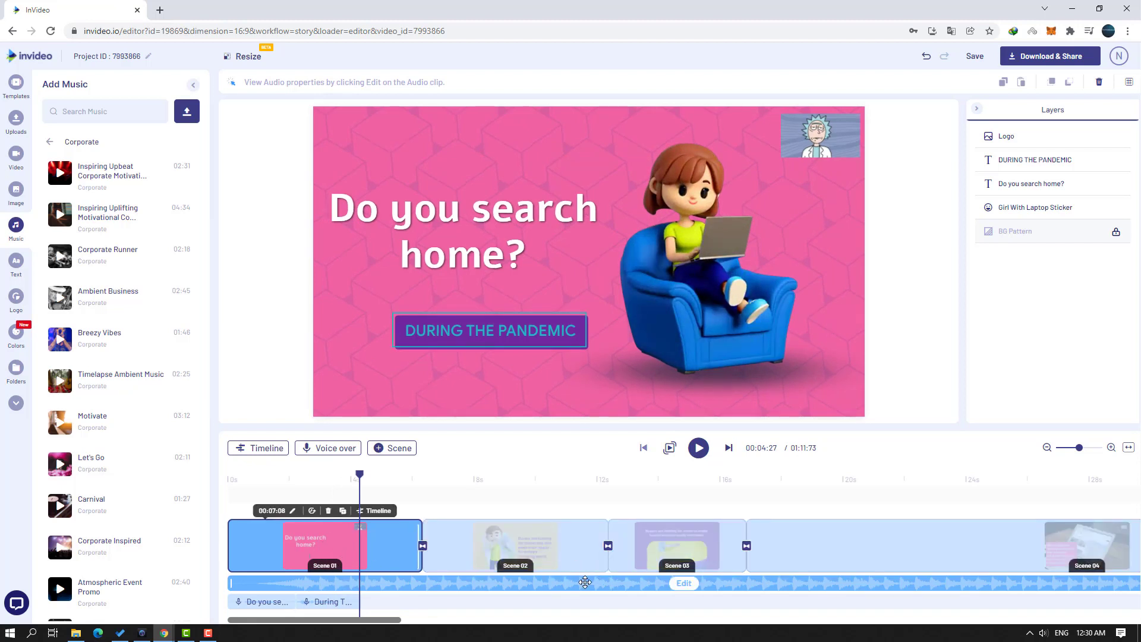
- Set the background music's volume to 10% and play the video from scene 1 to check the balance with the voice-overs
click(685, 584)
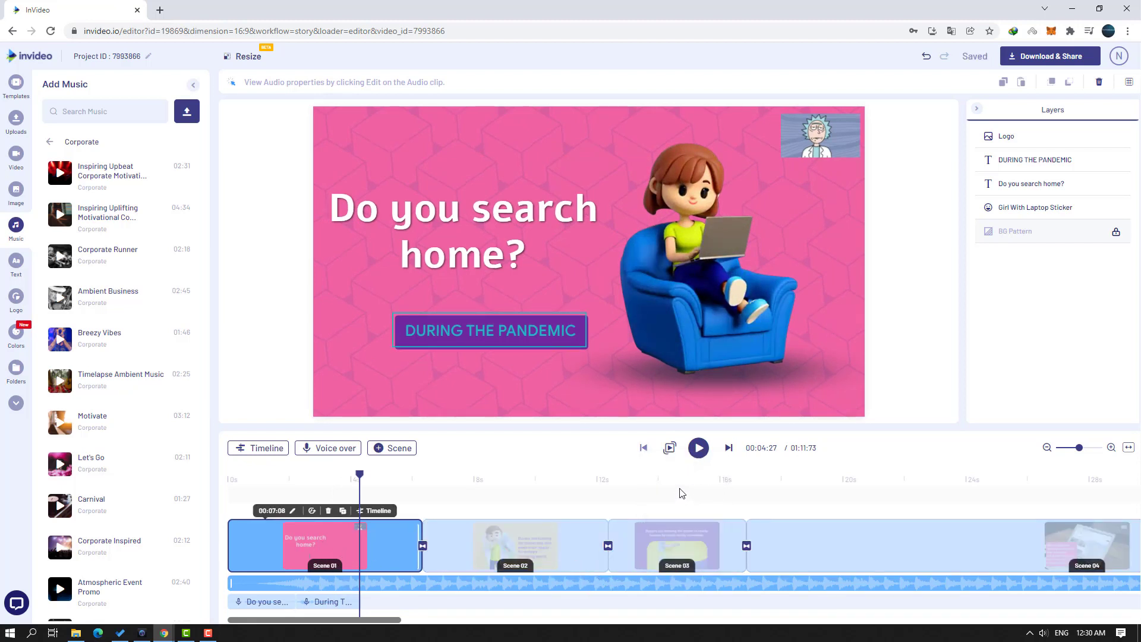
click(675, 584)
click(681, 466)
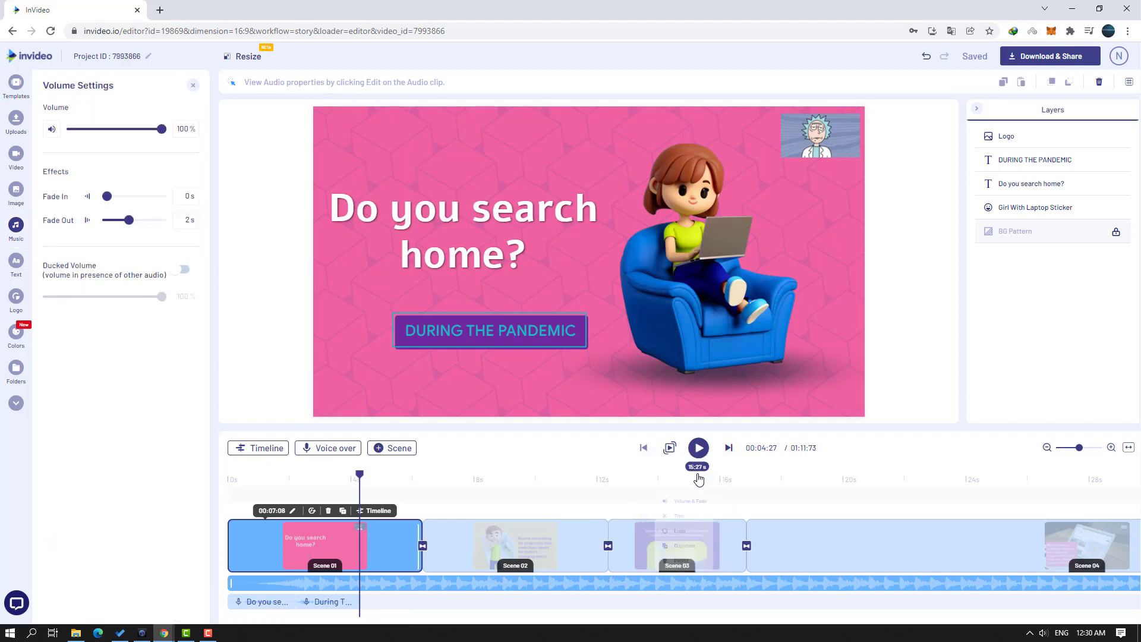
drag(88, 130, 82, 133)
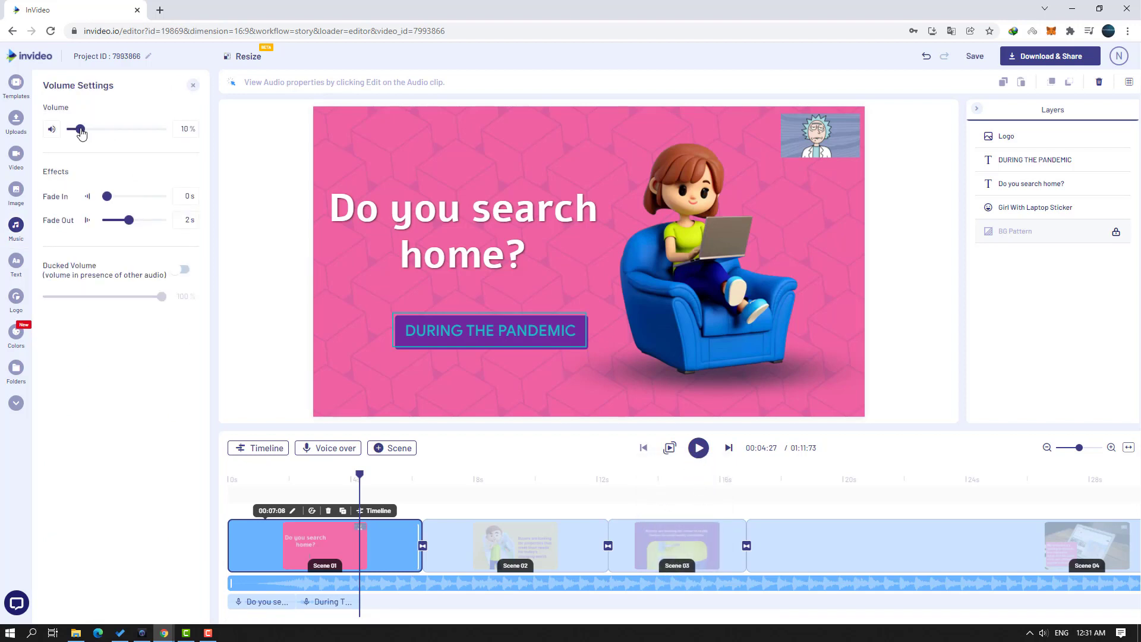
drag(358, 481, 191, 479)
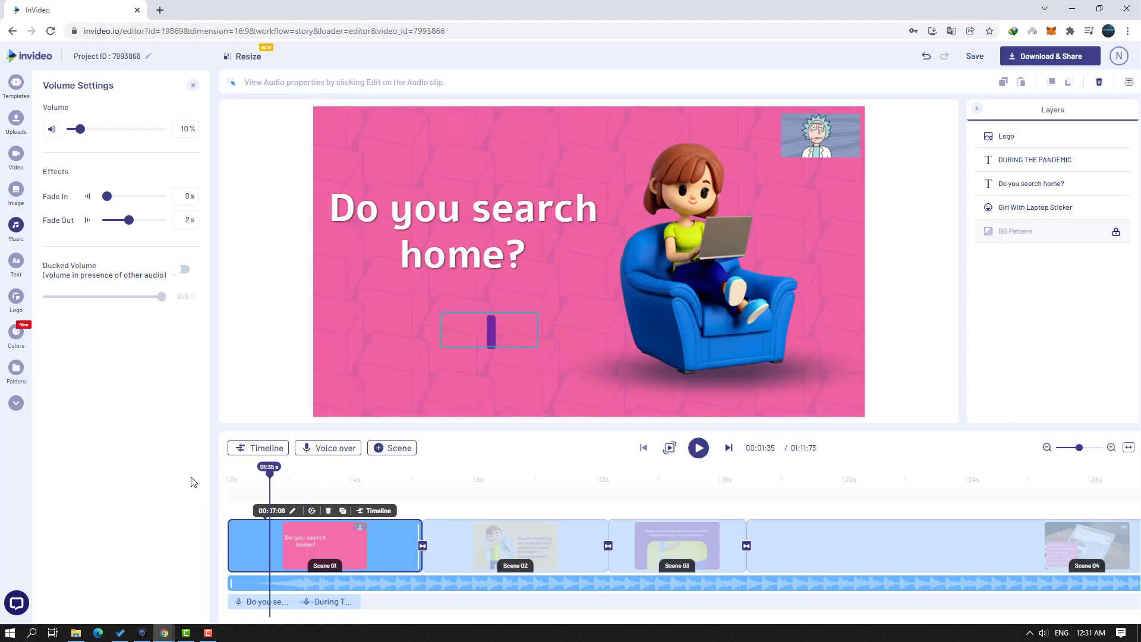
click(698, 449)
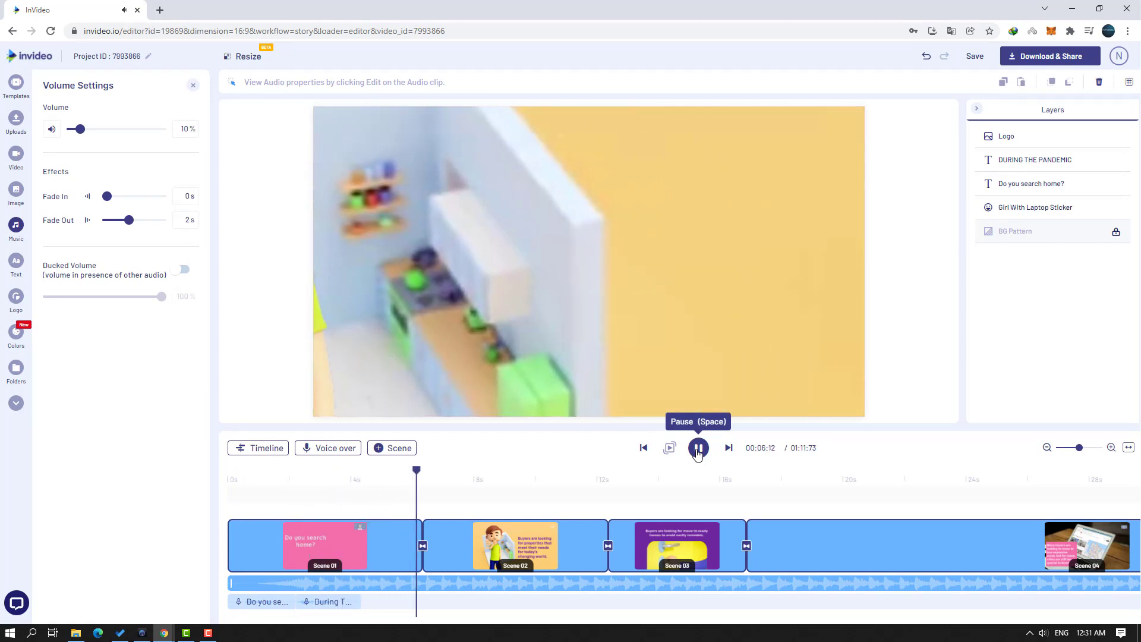
click(698, 449)
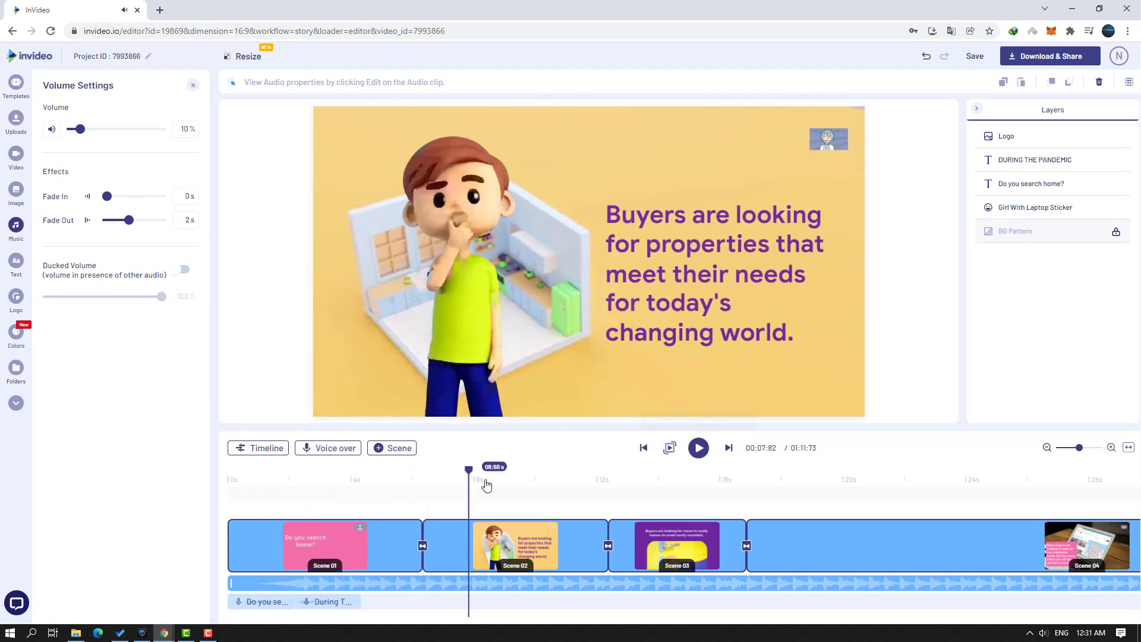
- Record a microphone voice-over at about 6.9 s, near the start of scene 2, allowing microphone access for the site
drag(468, 471, 438, 471)
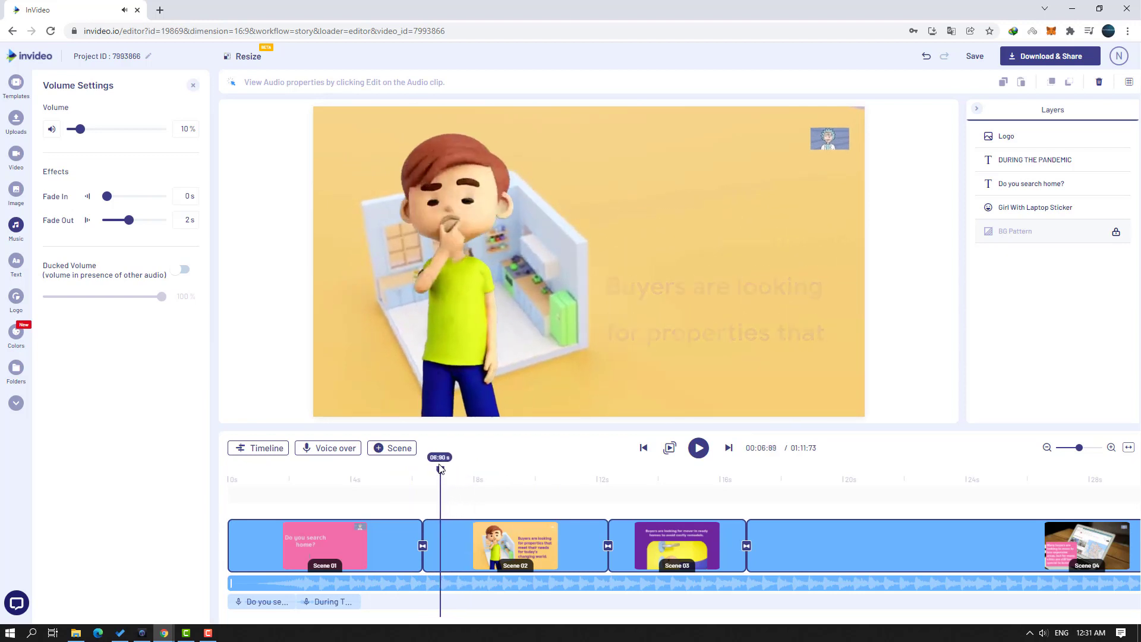
click(321, 450)
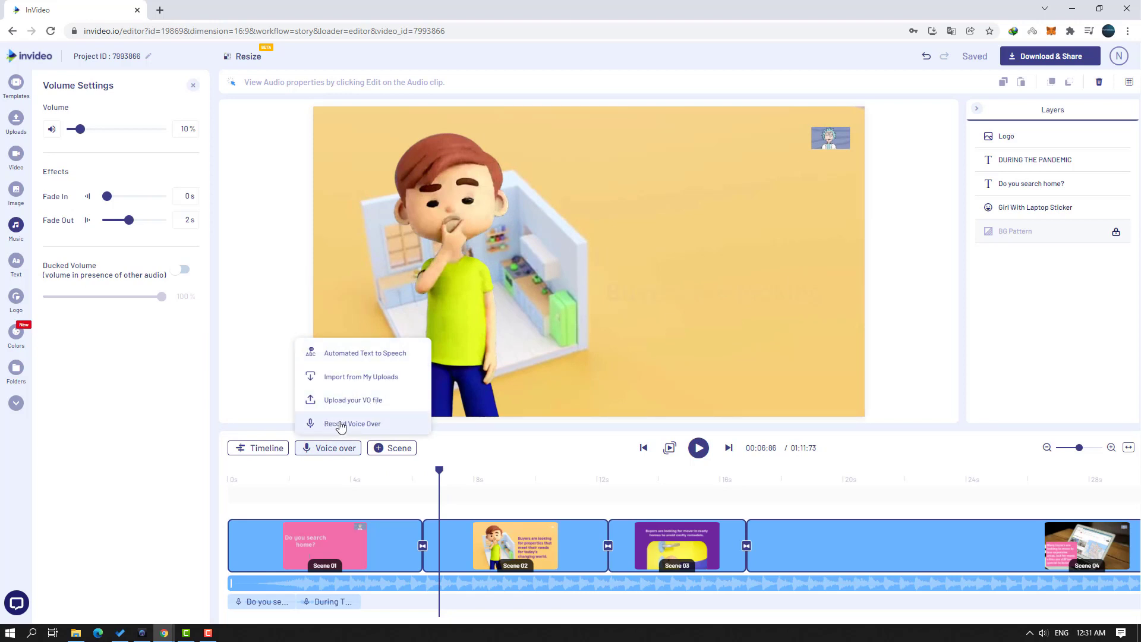
click(373, 425)
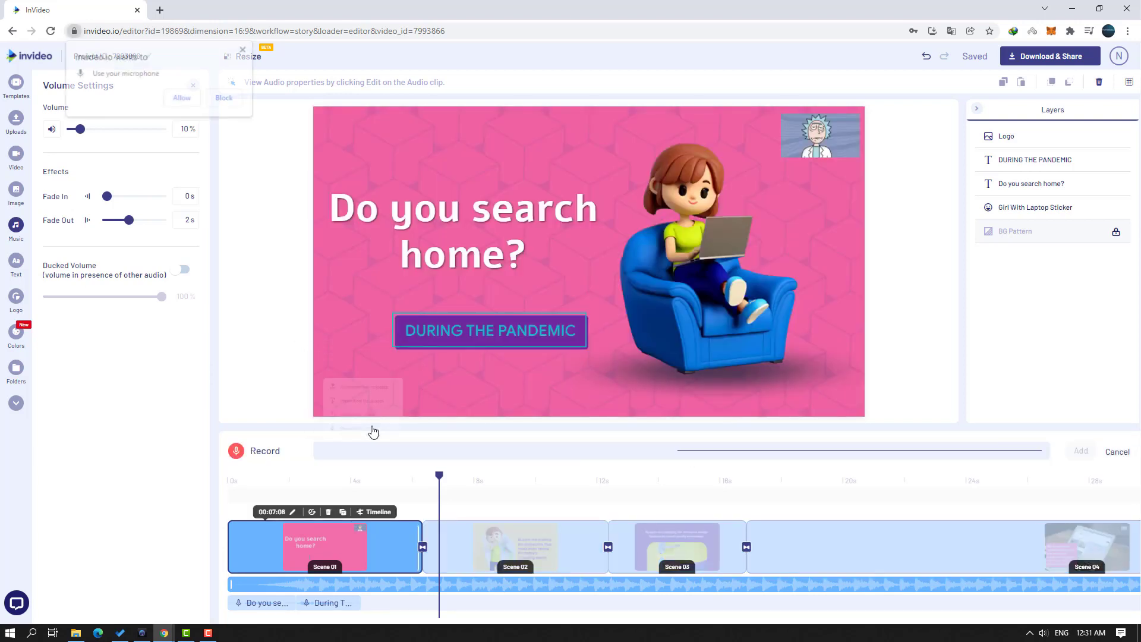
click(183, 99)
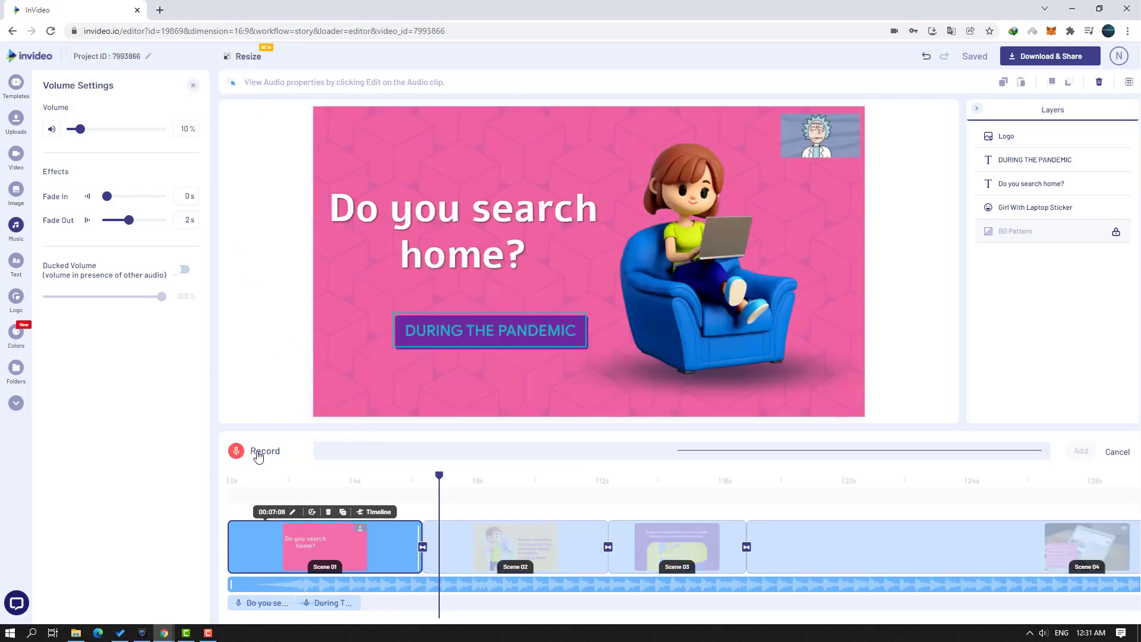
click(258, 453)
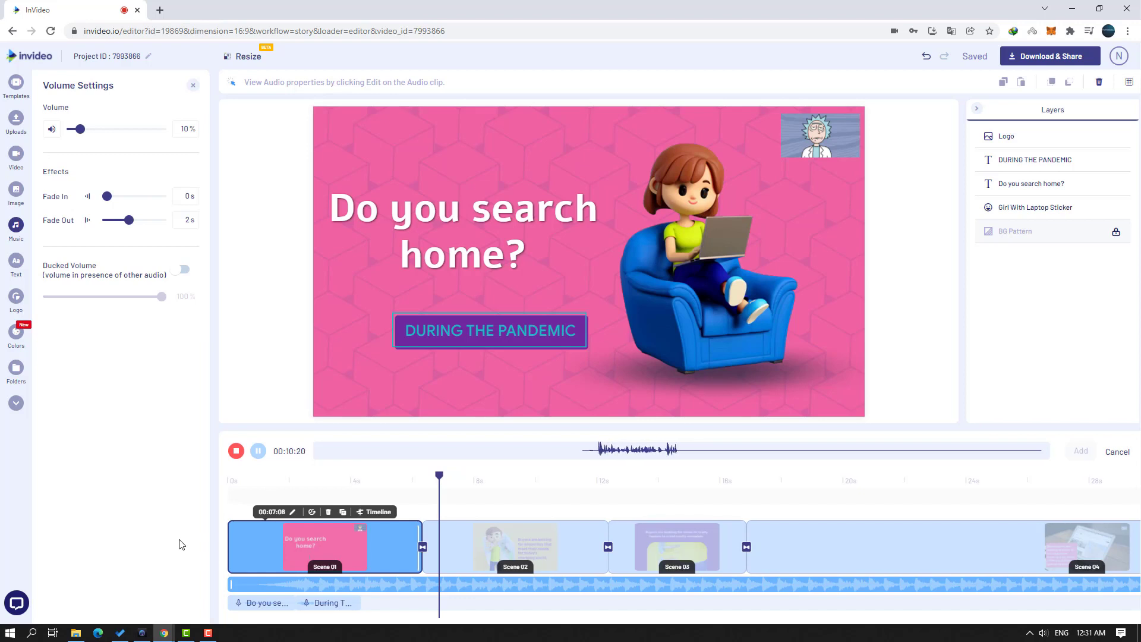
click(236, 452)
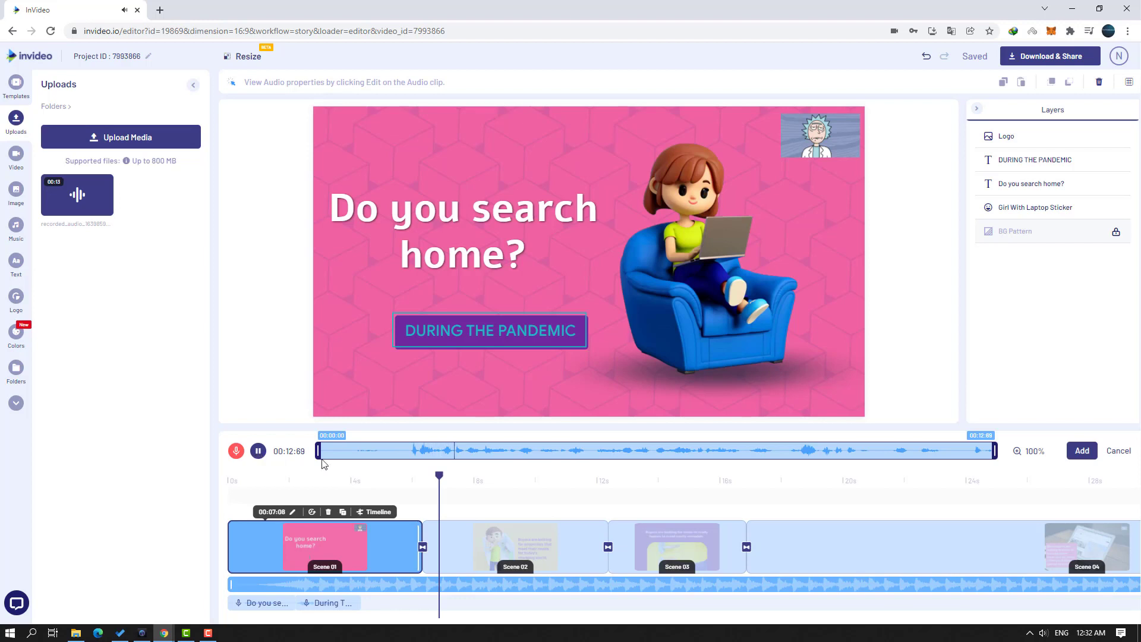
- Trim the recorded voice-over to the part from about 1.7 s to 5 s, listen to it and add it to scene 2
drag(313, 450, 406, 450)
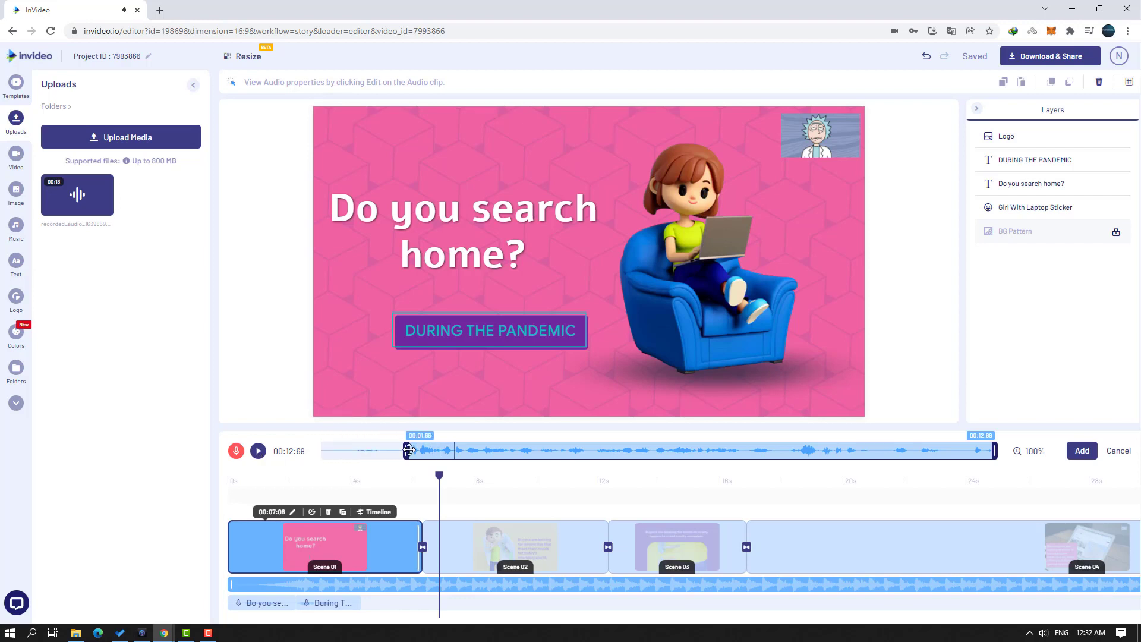
click(260, 453)
drag(992, 450, 590, 466)
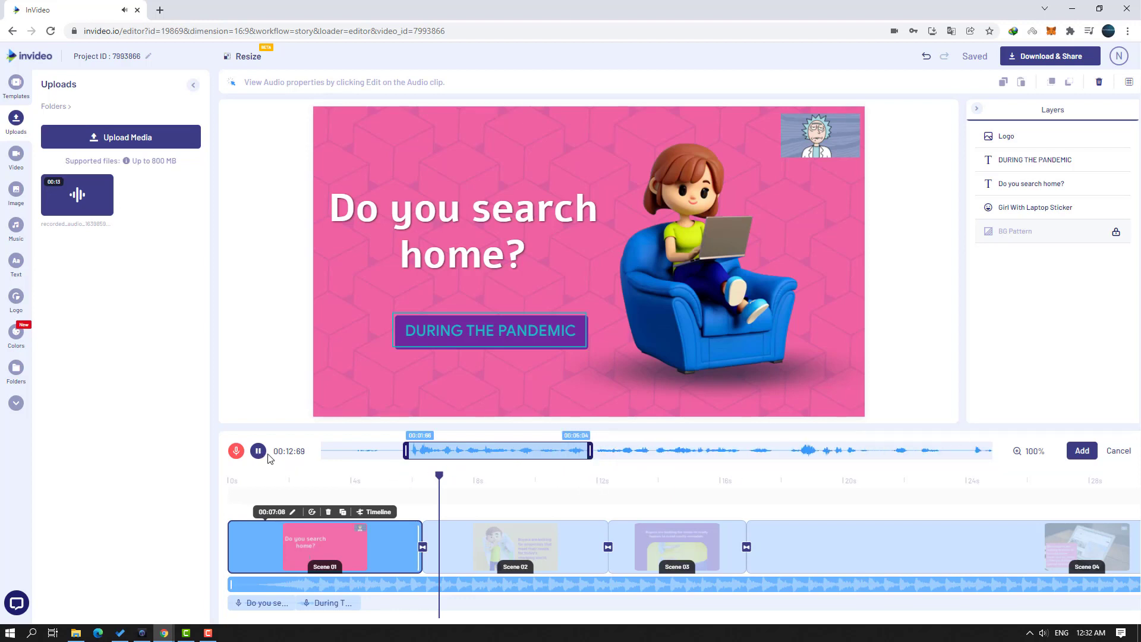
click(1080, 451)
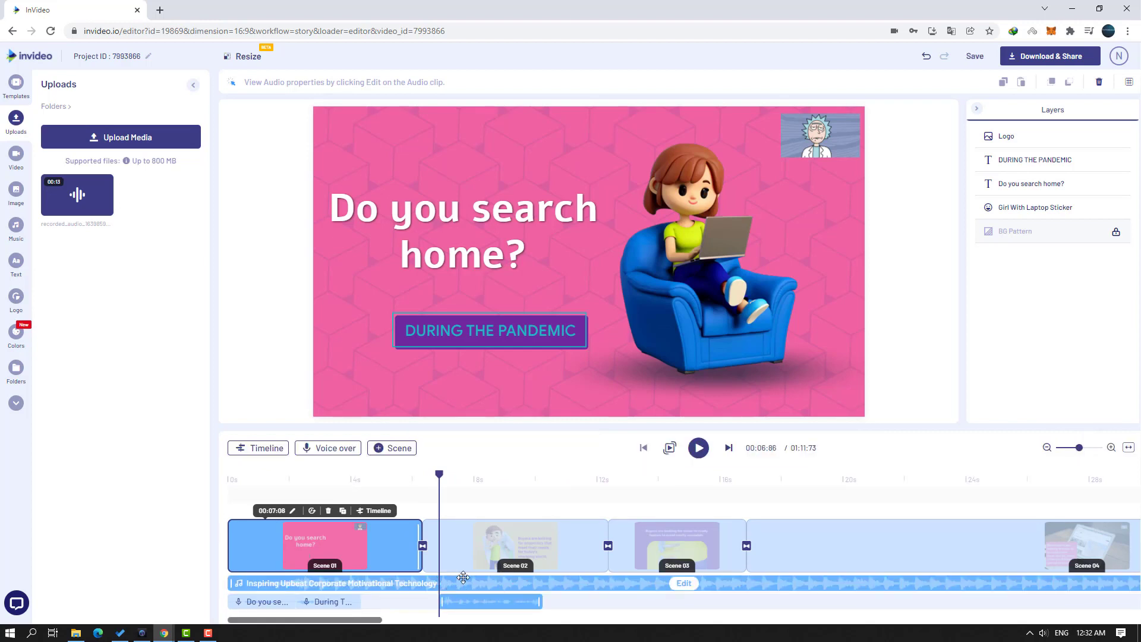
- Play from about 5.6 s to hear the recorded voice-over in scene 2, then scrub back through the scene
drag(440, 474, 400, 474)
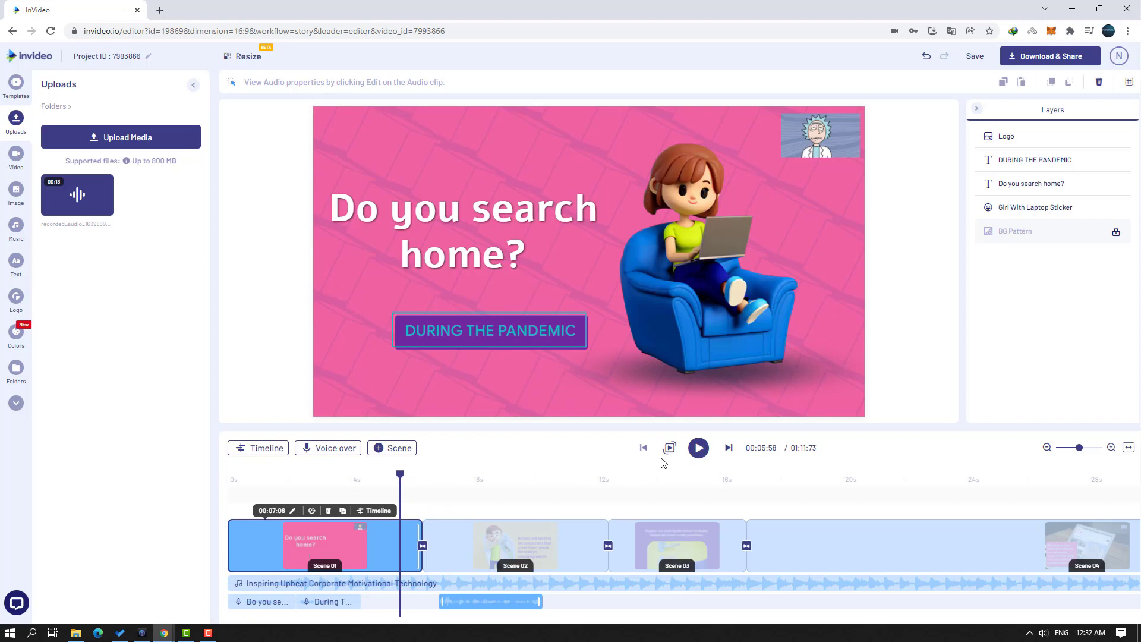
click(696, 452)
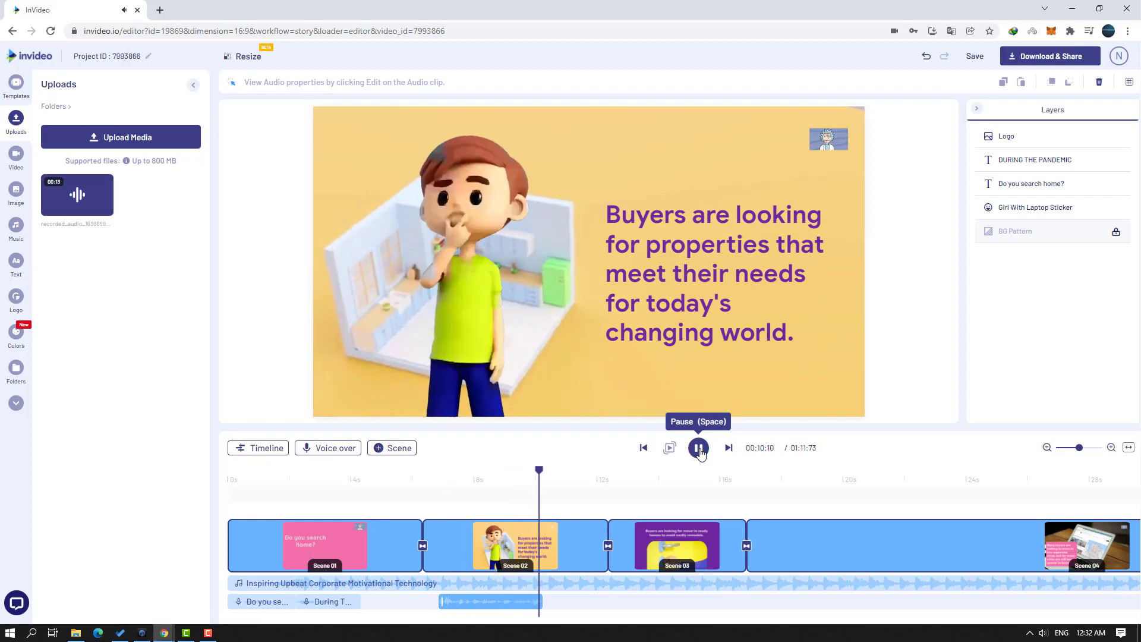
click(699, 450)
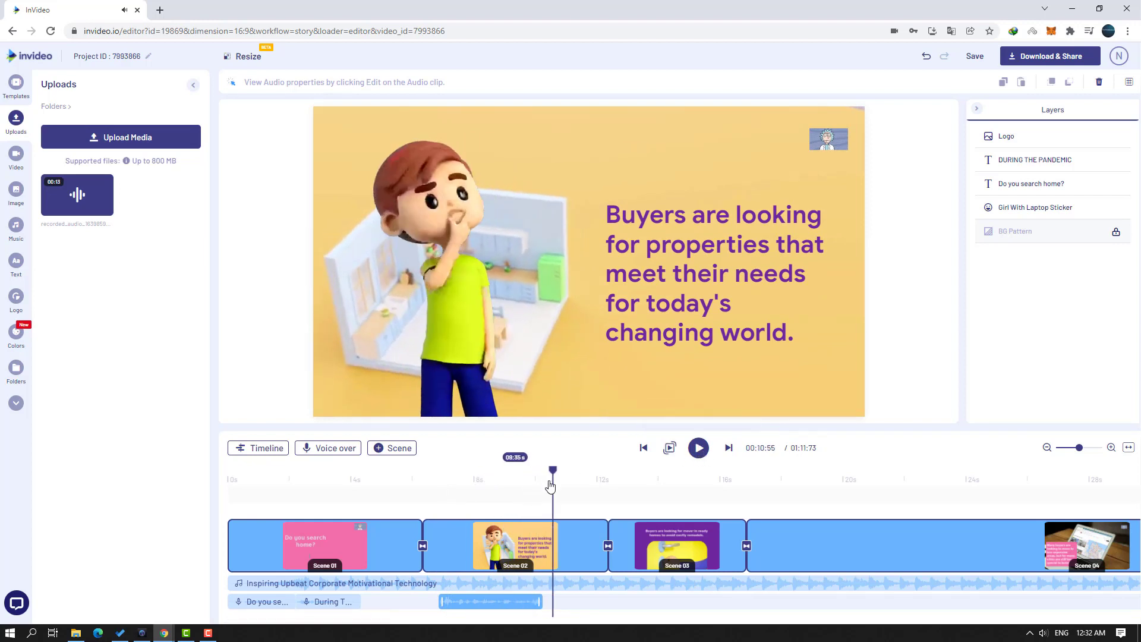
drag(553, 471, 461, 476)
click(585, 472)
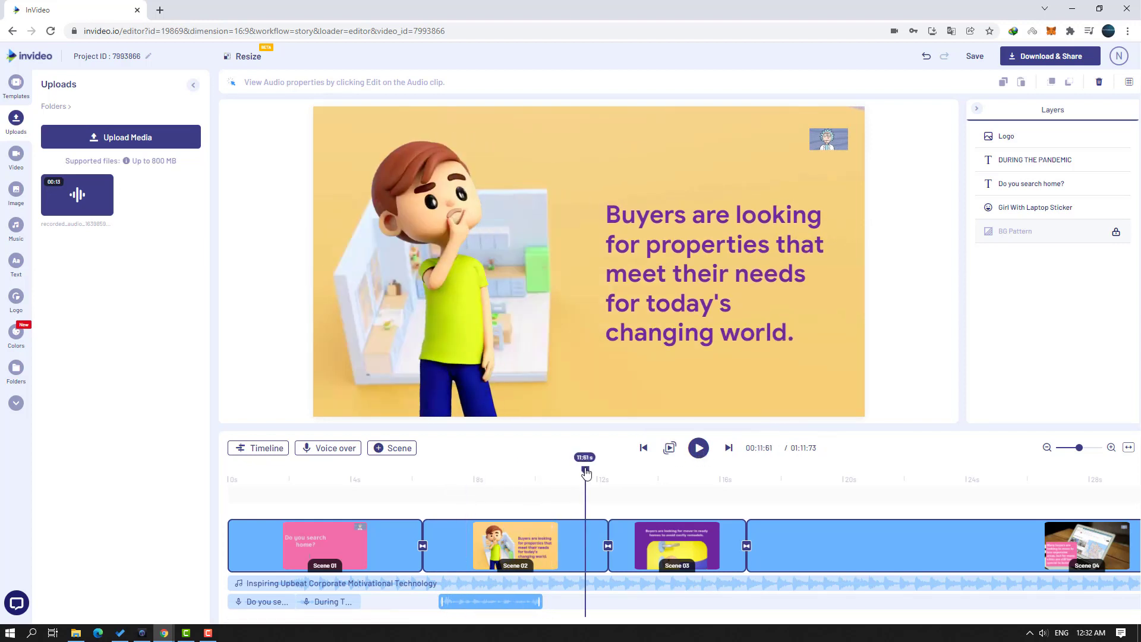
drag(585, 472, 483, 491)
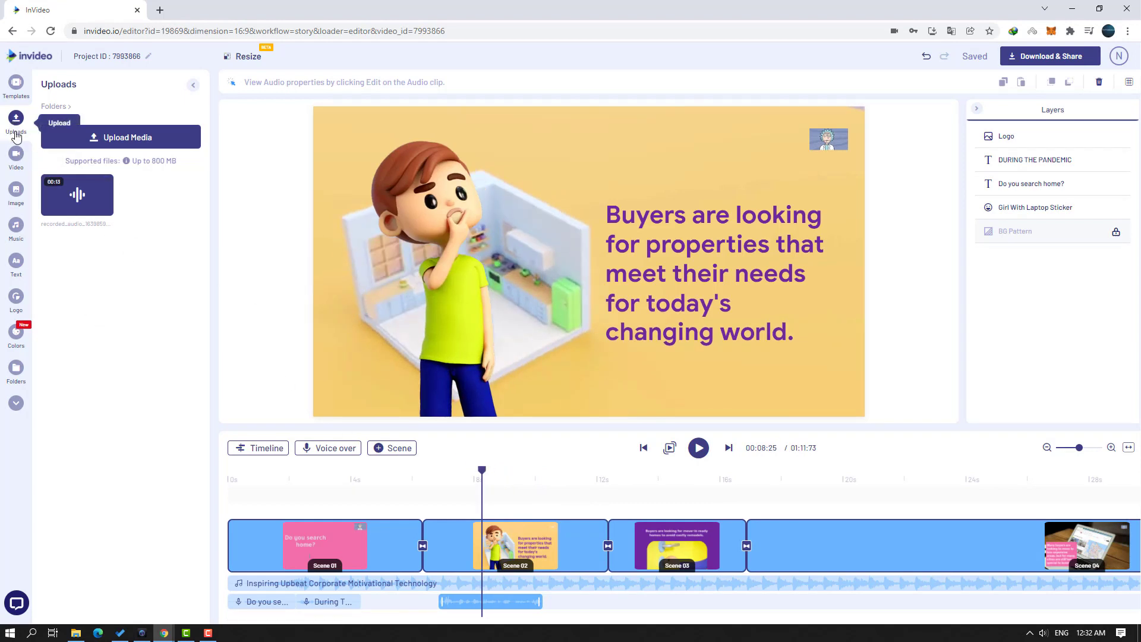
- Add the SUBSCRIBE sticker with the hand cursor from the Social Media stickers to scene 2, and move the playhead to about 5.3 s
mouse_move(91, 201)
click(18, 298)
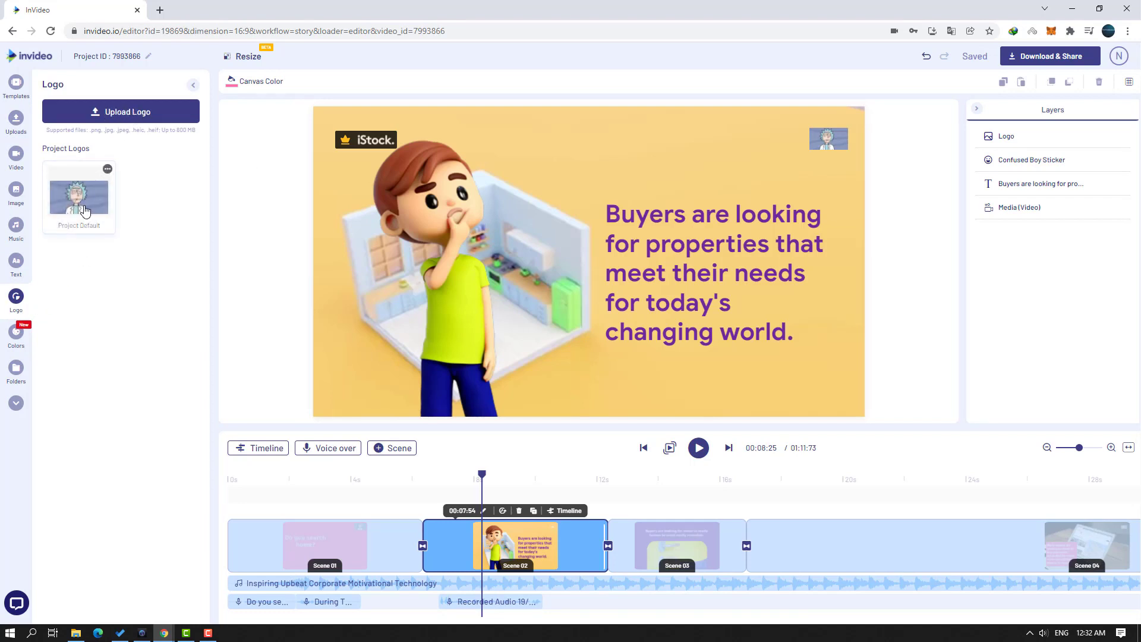
click(16, 406)
scroll(15, 368, down, 1)
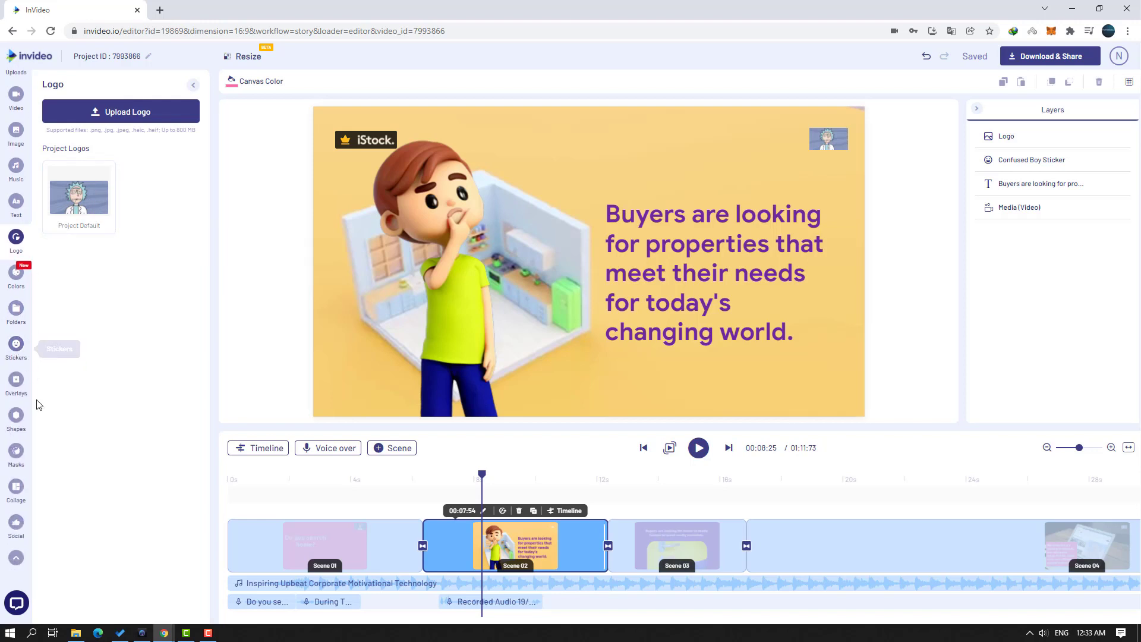
click(16, 349)
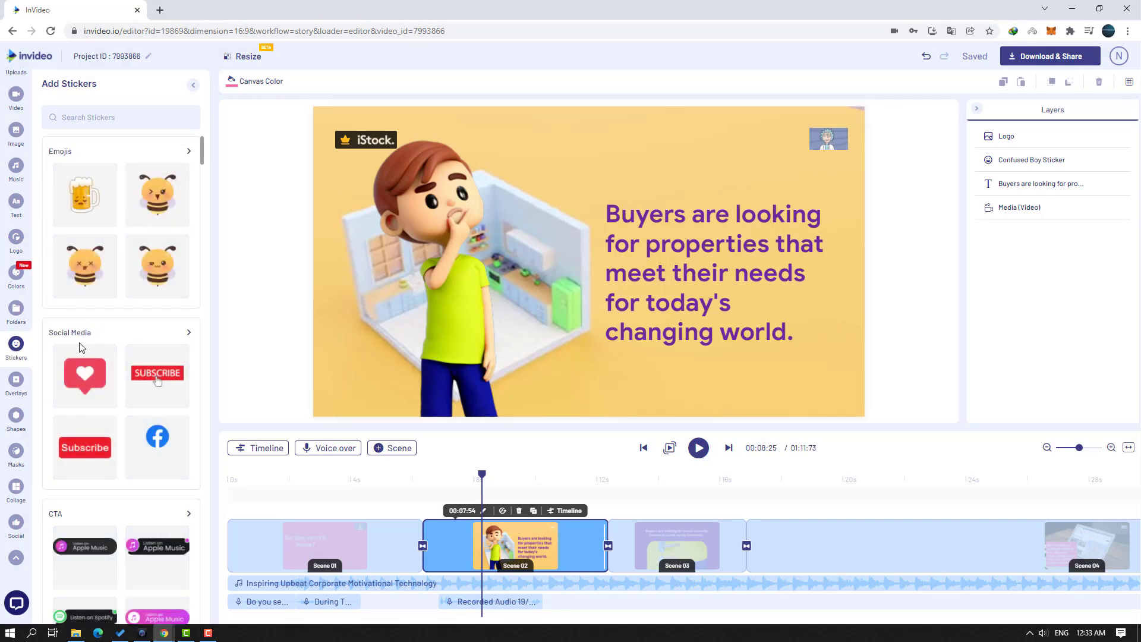
scroll(122, 406, down, 1)
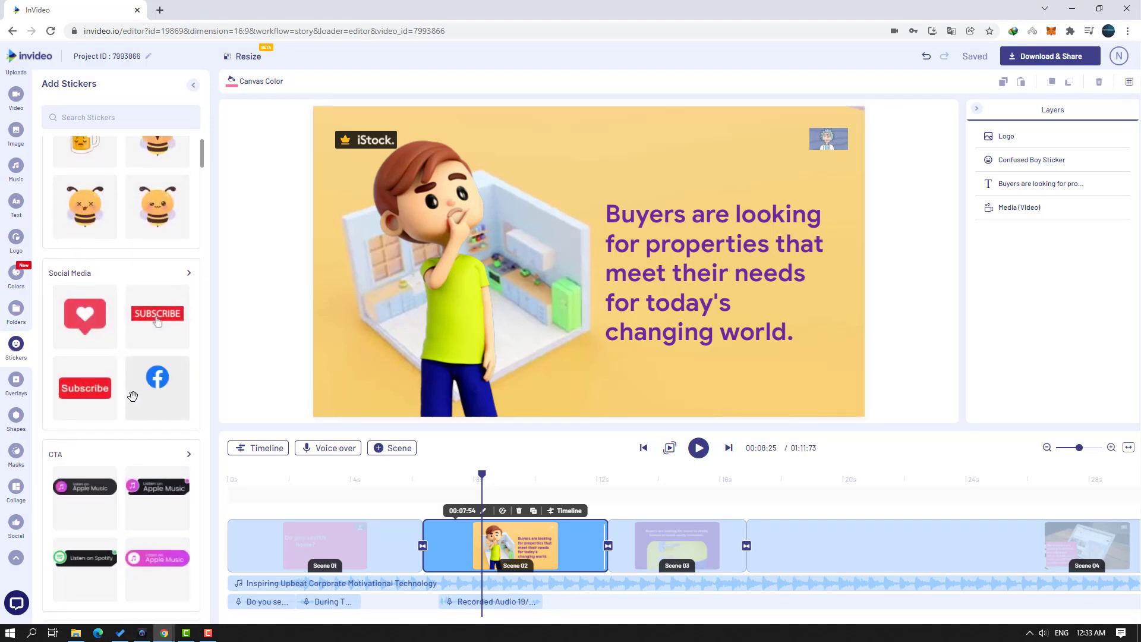
click(154, 319)
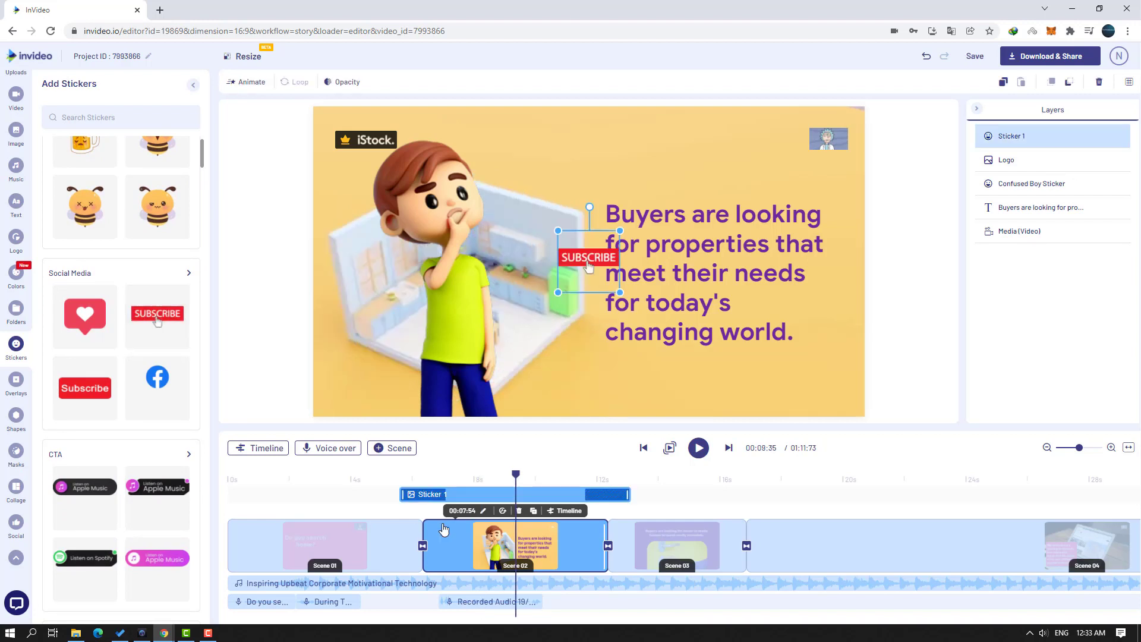
click(390, 482)
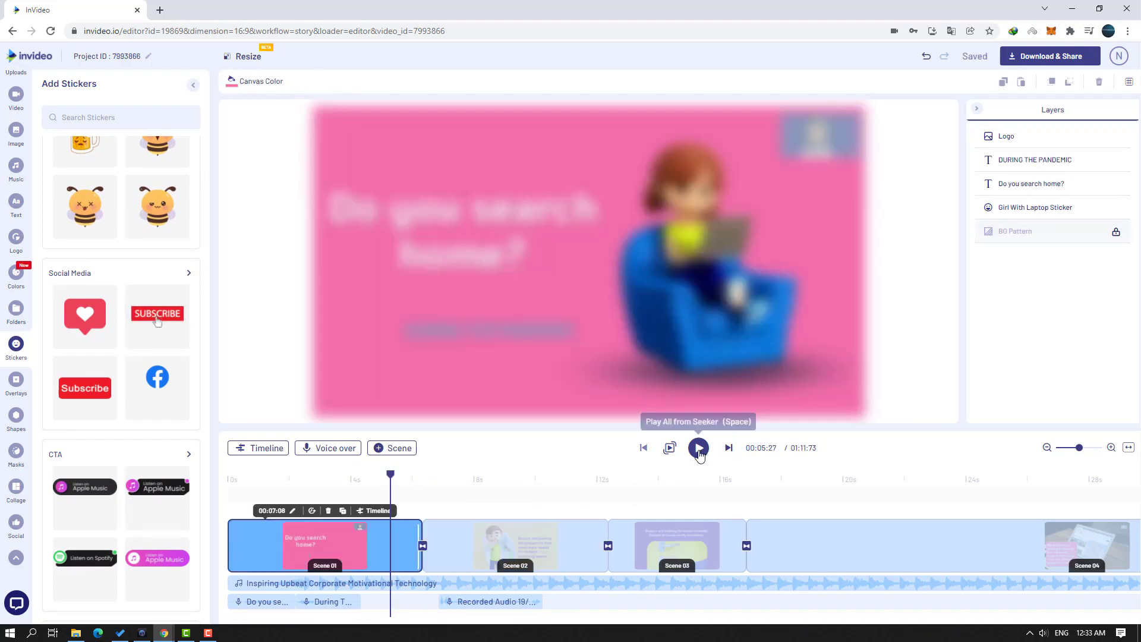
- Preview the SUBSCRIBE sticker from about 5.3 s into scene 2 and move it to the scene's lower-right corner, below the text
click(699, 449)
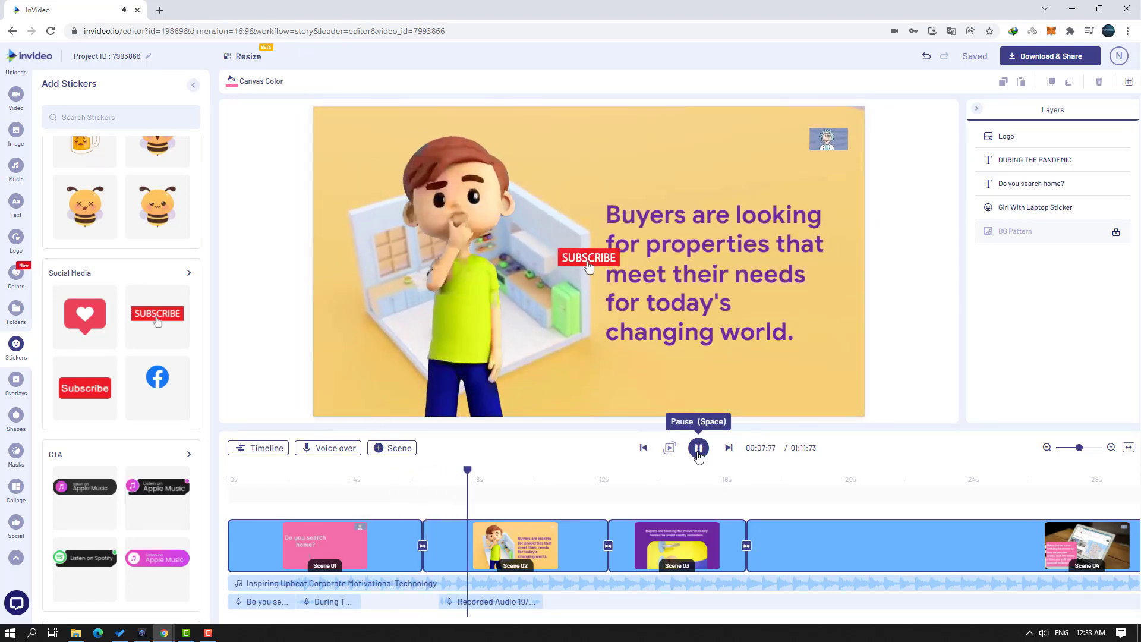
click(699, 448)
click(591, 246)
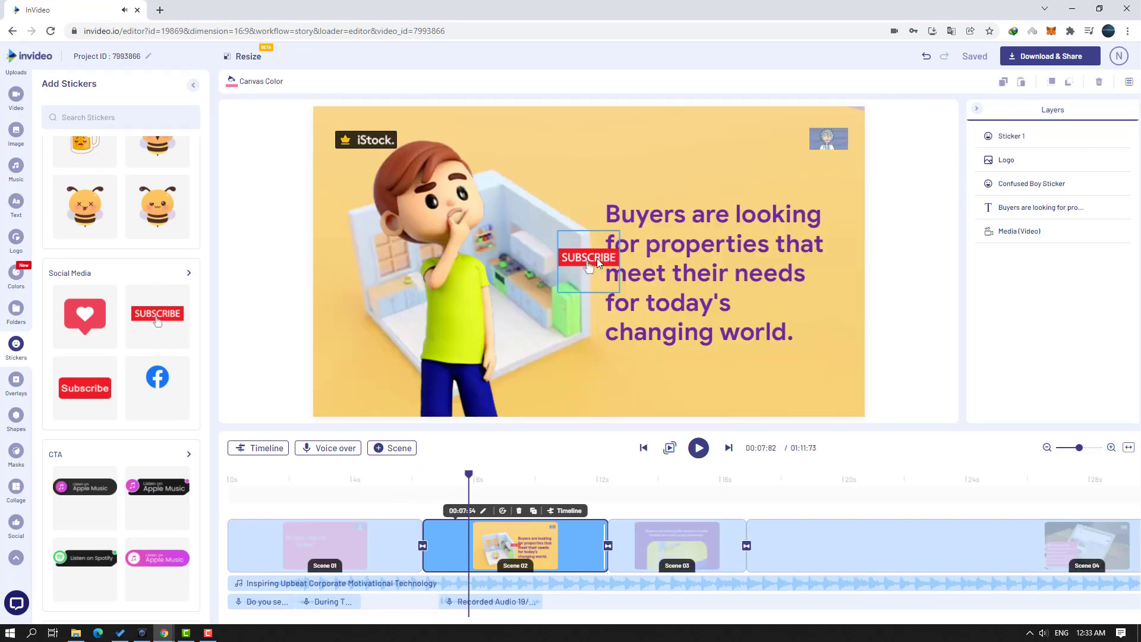
click(598, 258)
drag(598, 258, 824, 378)
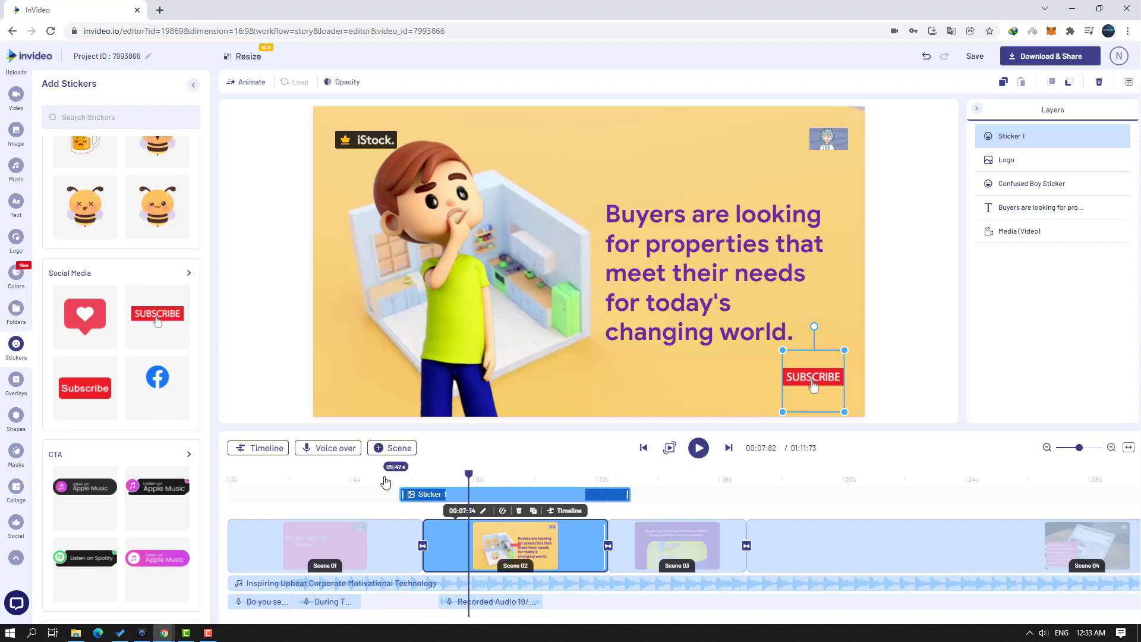
- Move the playhead back to about 1 s in scene 1 and look through the available masks, collage layouts, social posts and overlays
drag(383, 479, 257, 479)
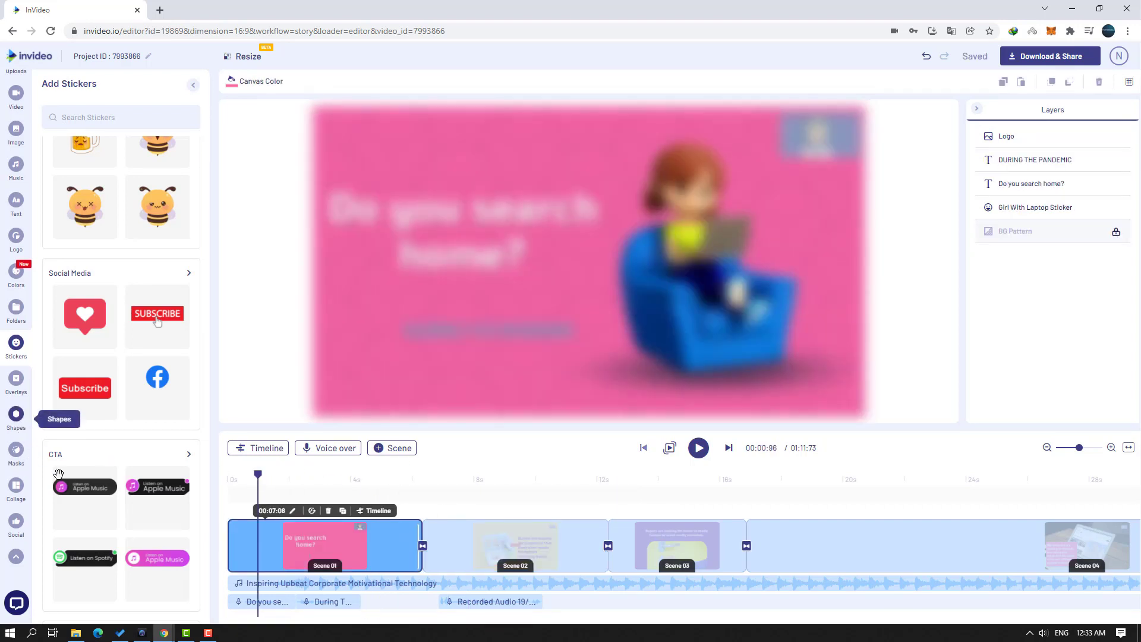
click(16, 449)
scroll(89, 297, down, 5)
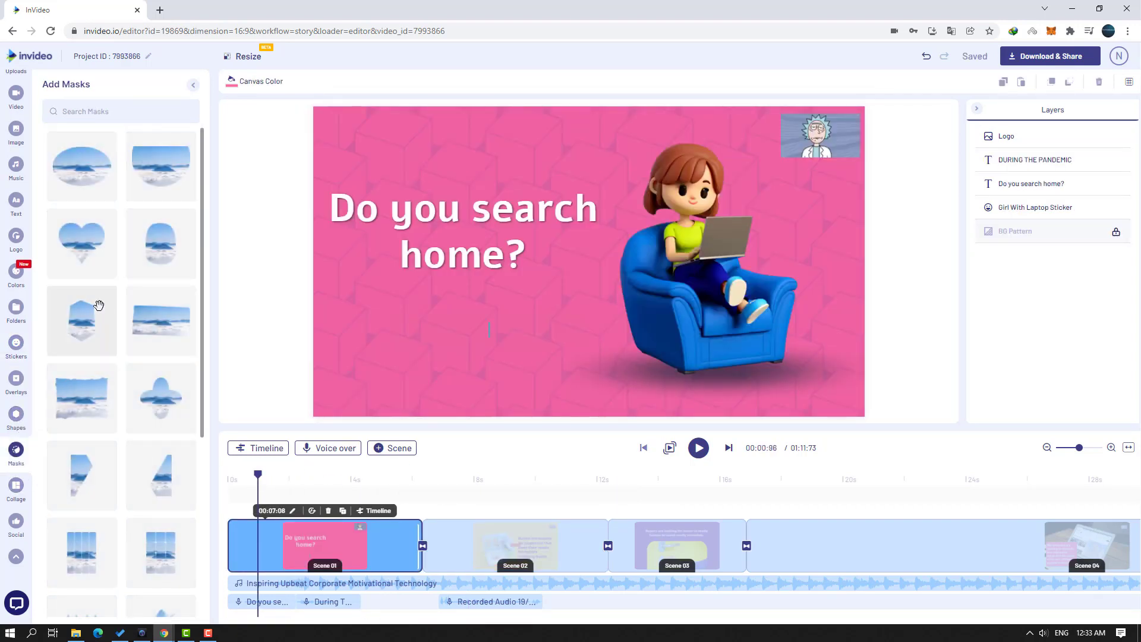
scroll(79, 280, down, 10)
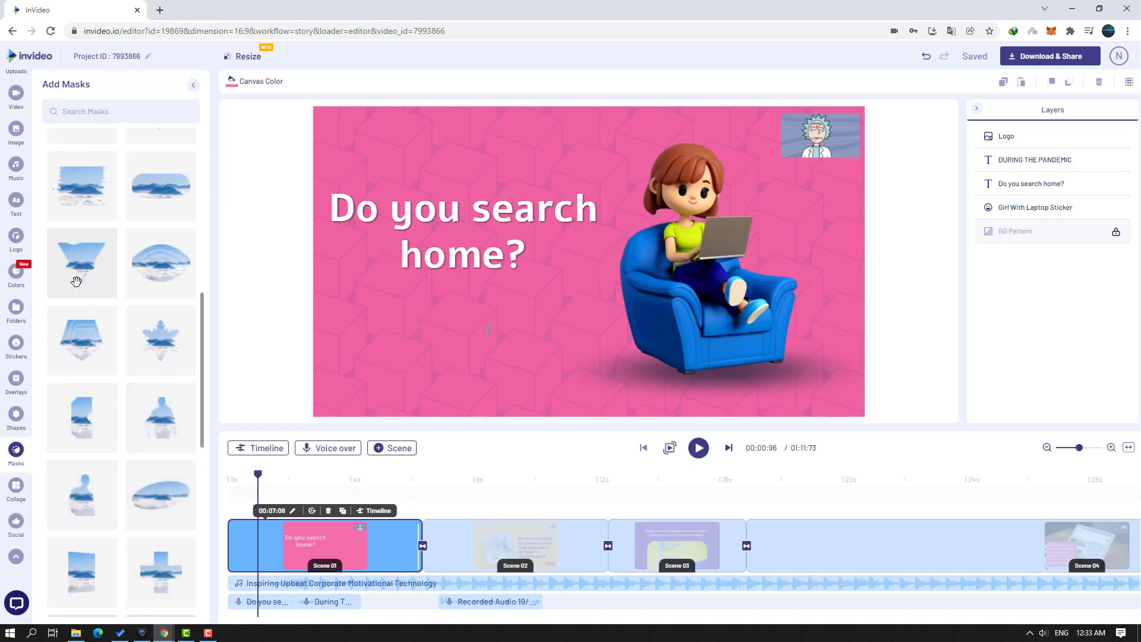
click(16, 485)
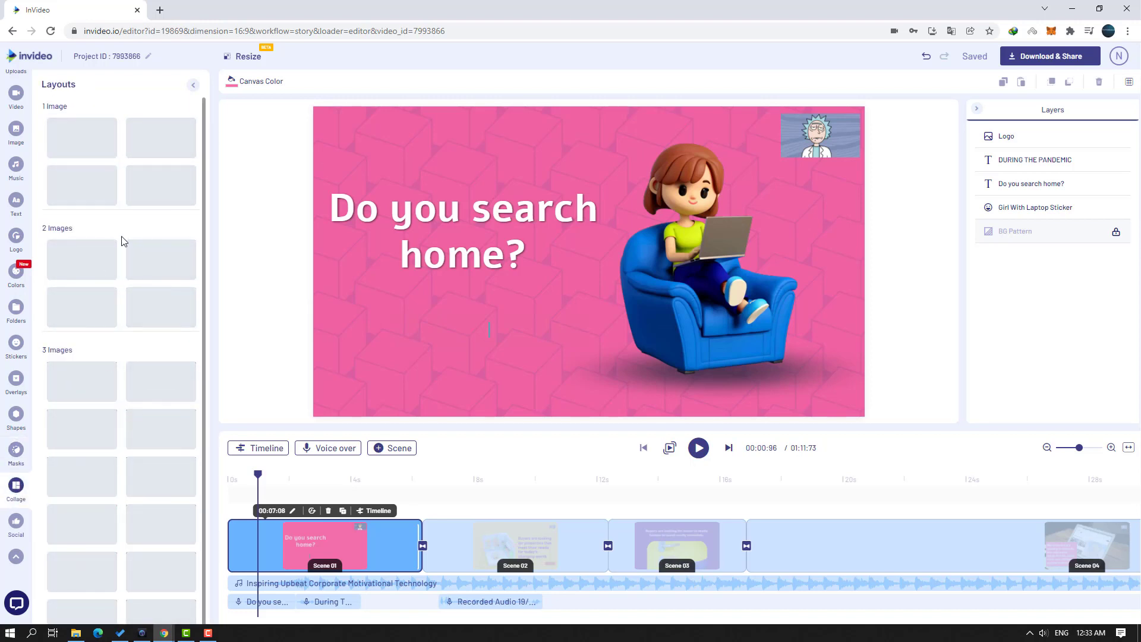
click(16, 520)
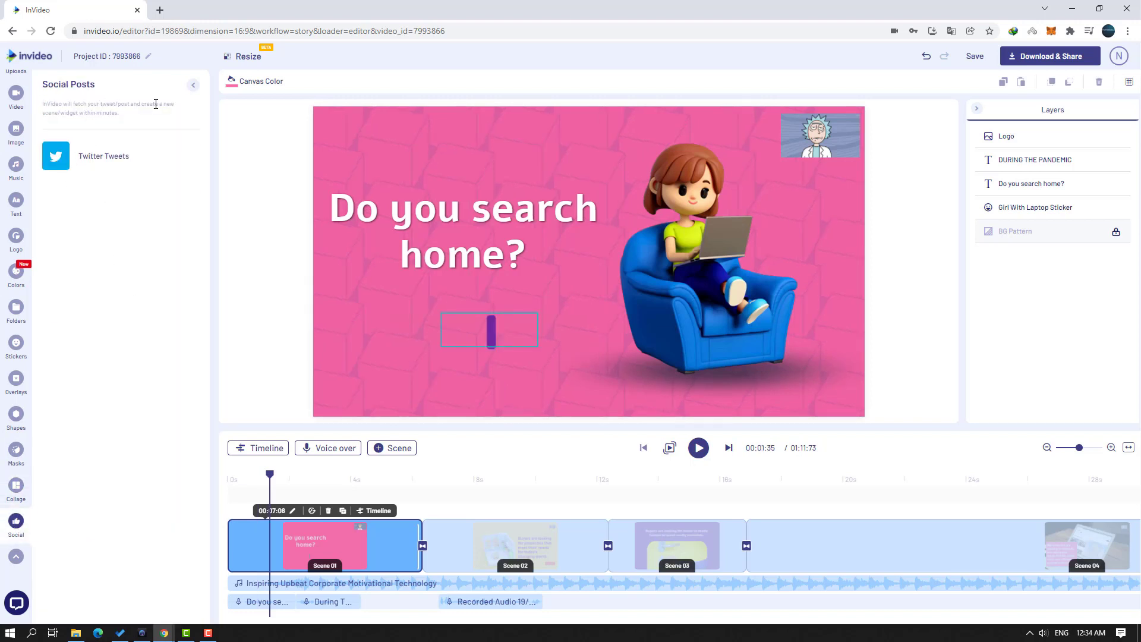
click(17, 379)
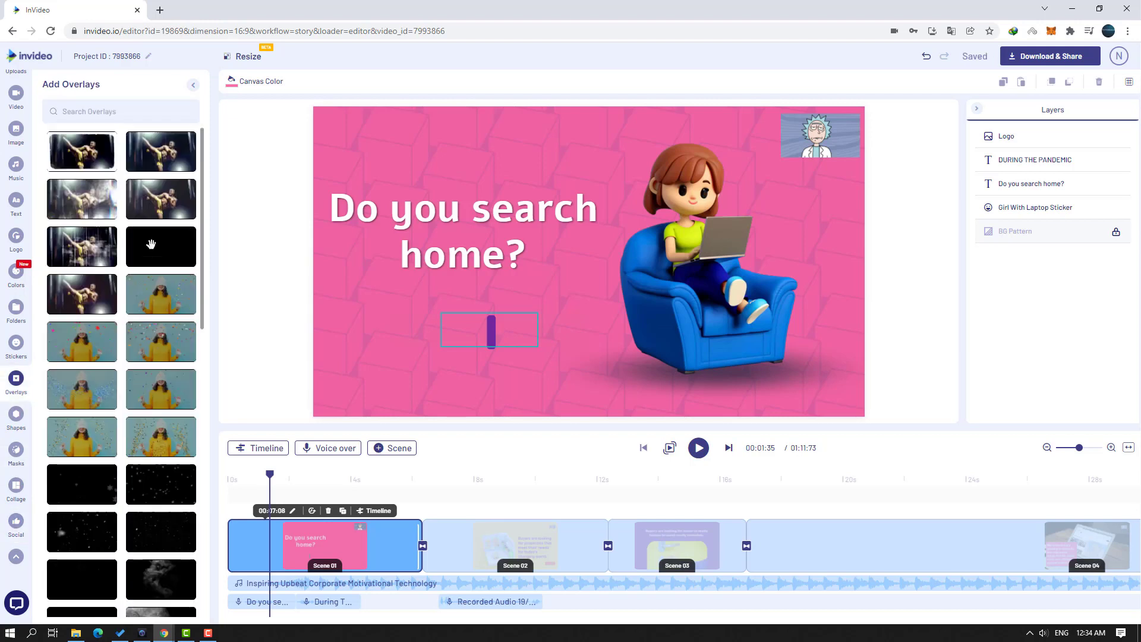
scroll(152, 241, down, 3)
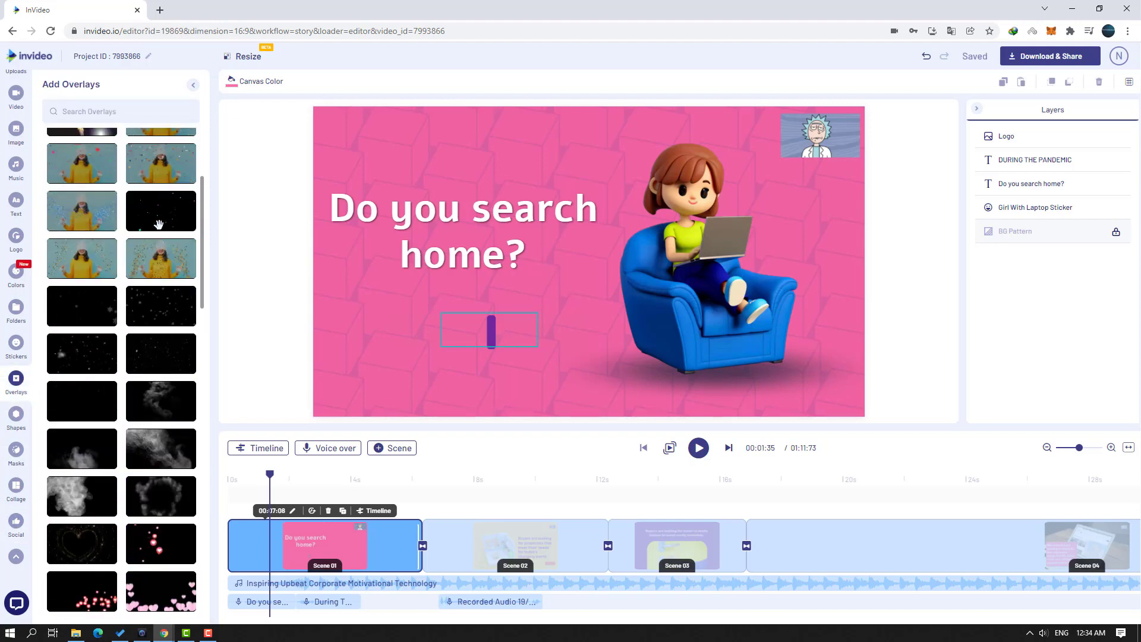
scroll(158, 224, down, 10)
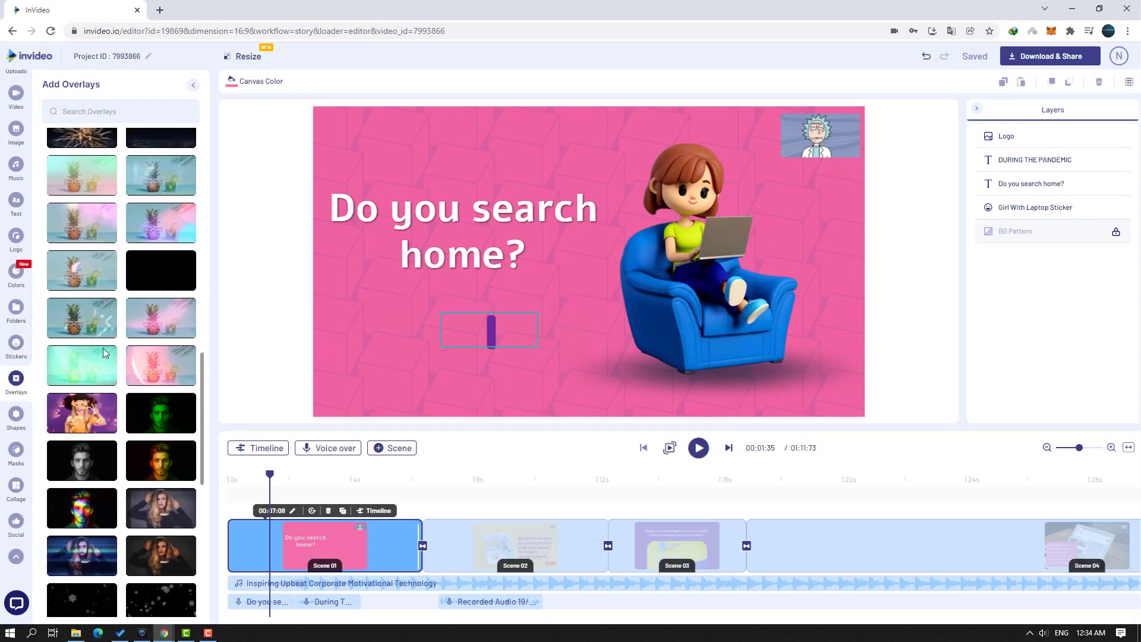
- Create a new media folder named Animations
click(16, 312)
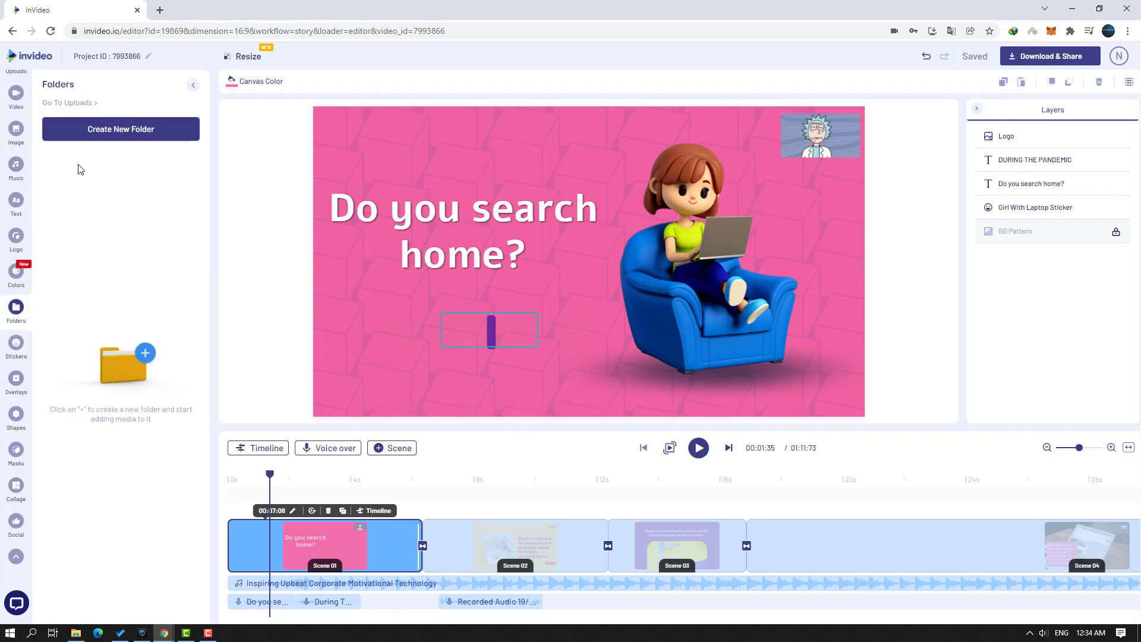
click(111, 134)
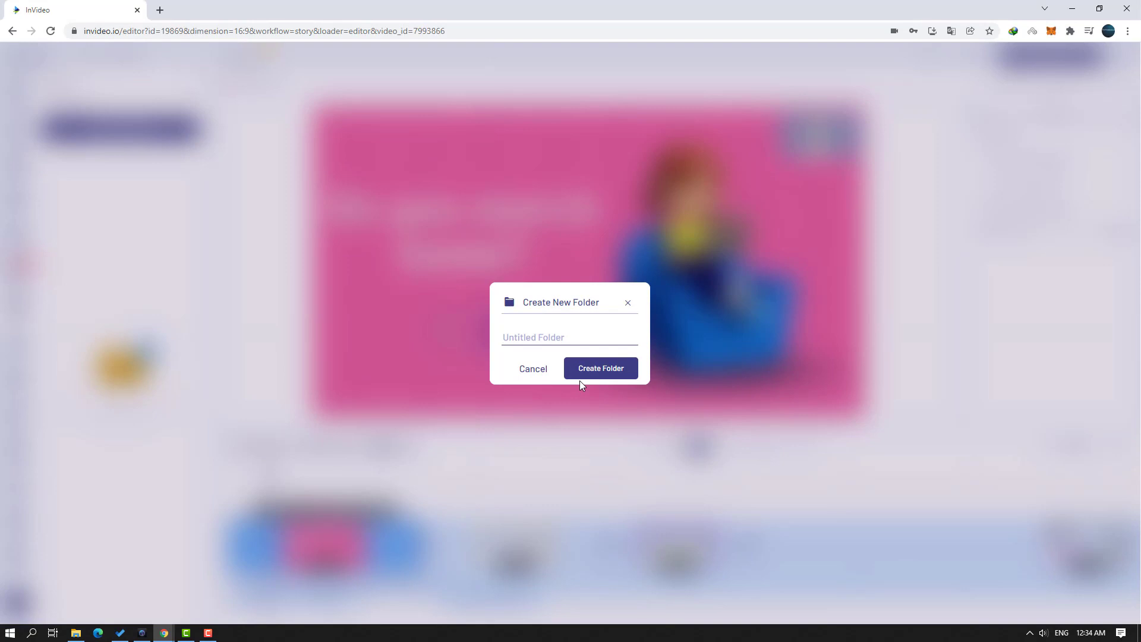
text(Animations)
click(590, 381)
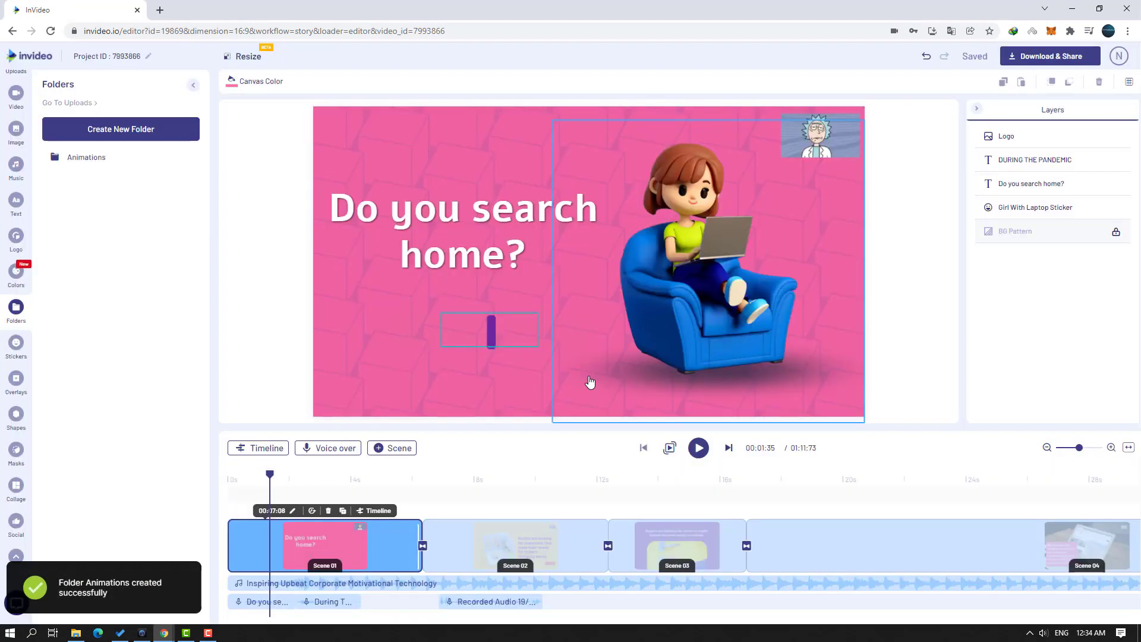
- Upload the image Adventure Time MBO 2 from the 3D PORTFOLIO directory to the Animations folder and return to the folder list
click(90, 160)
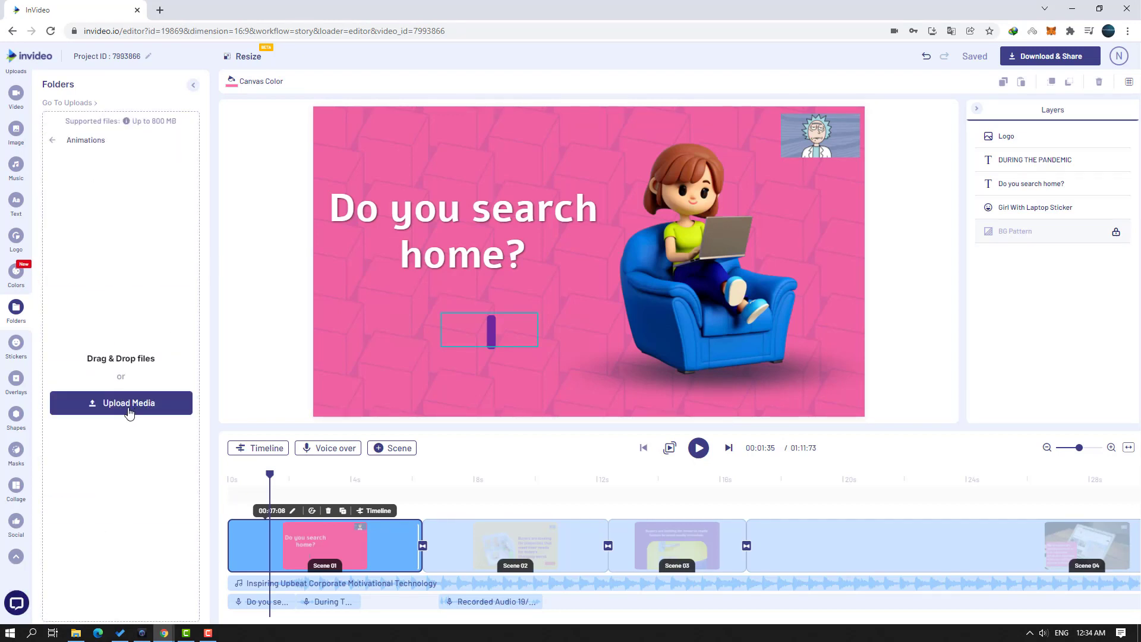
click(132, 407)
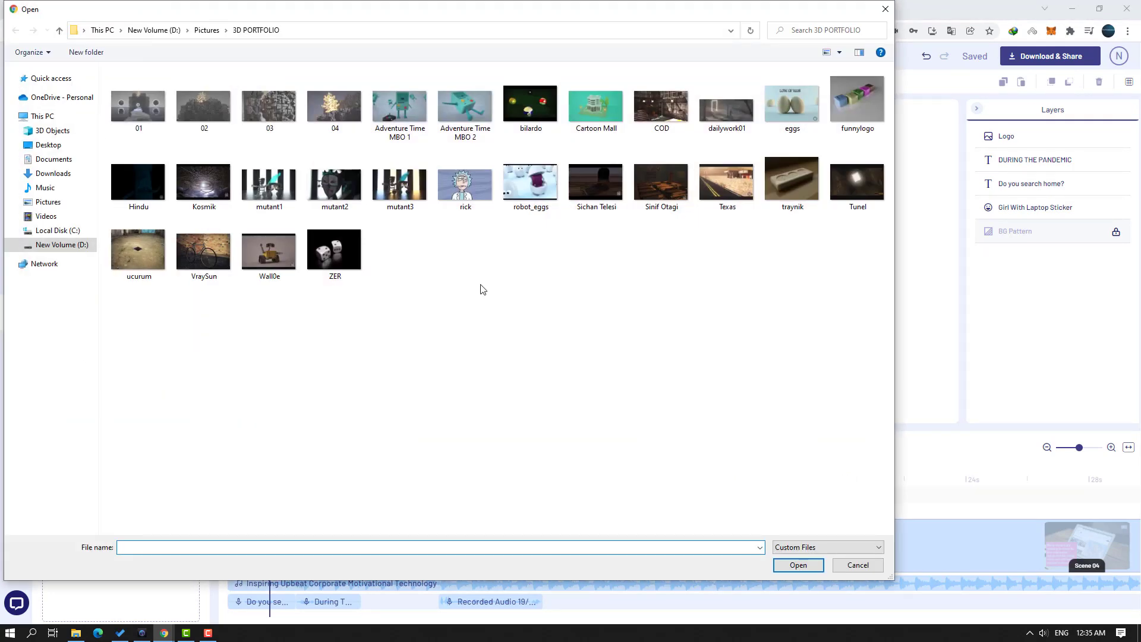
click(491, 141)
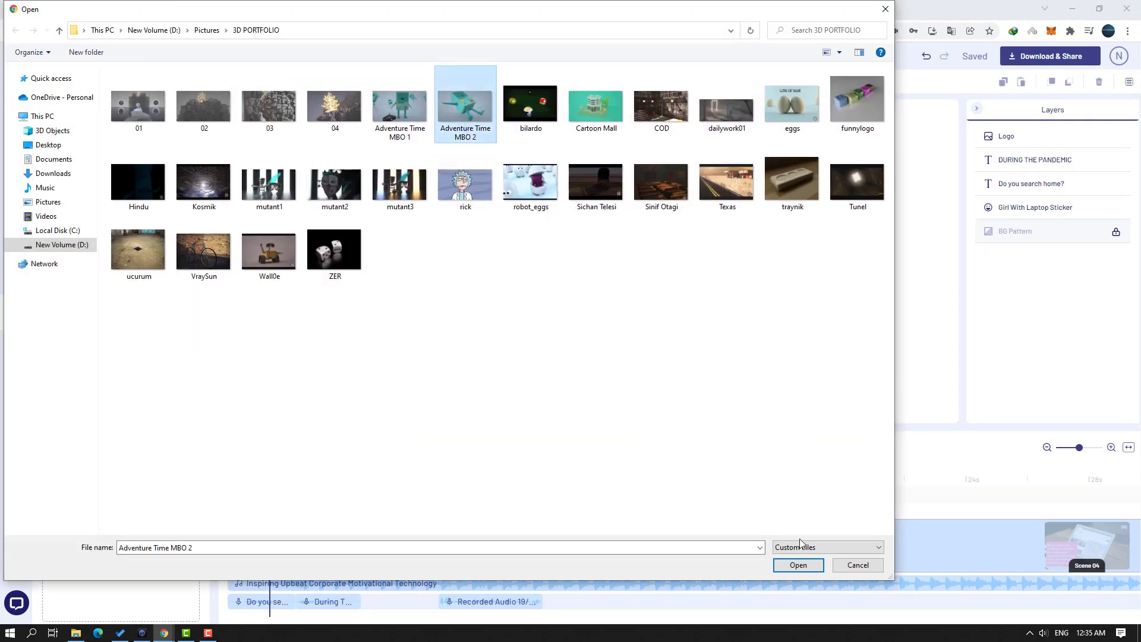
click(797, 565)
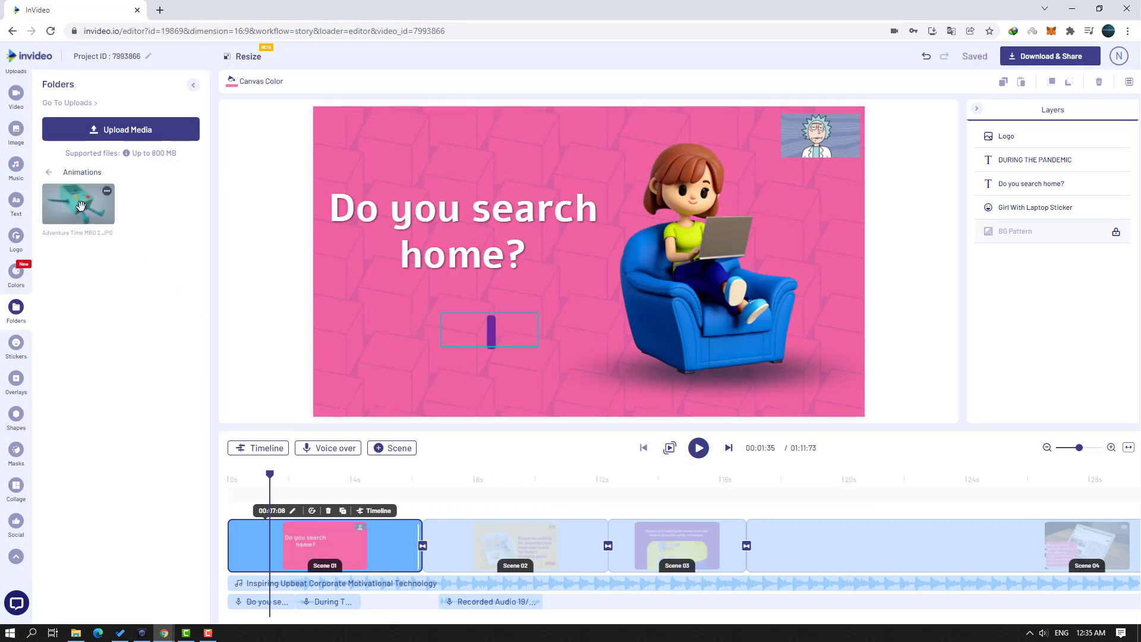
click(49, 173)
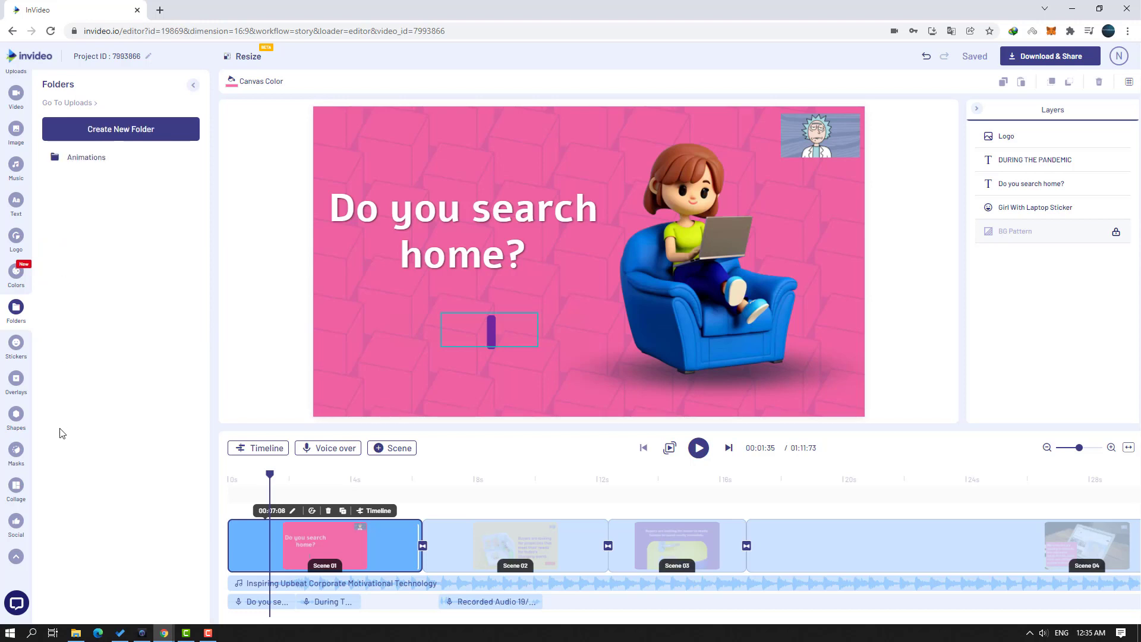
double_click(80, 162)
scroll(16, 137, up, 1)
click(21, 100)
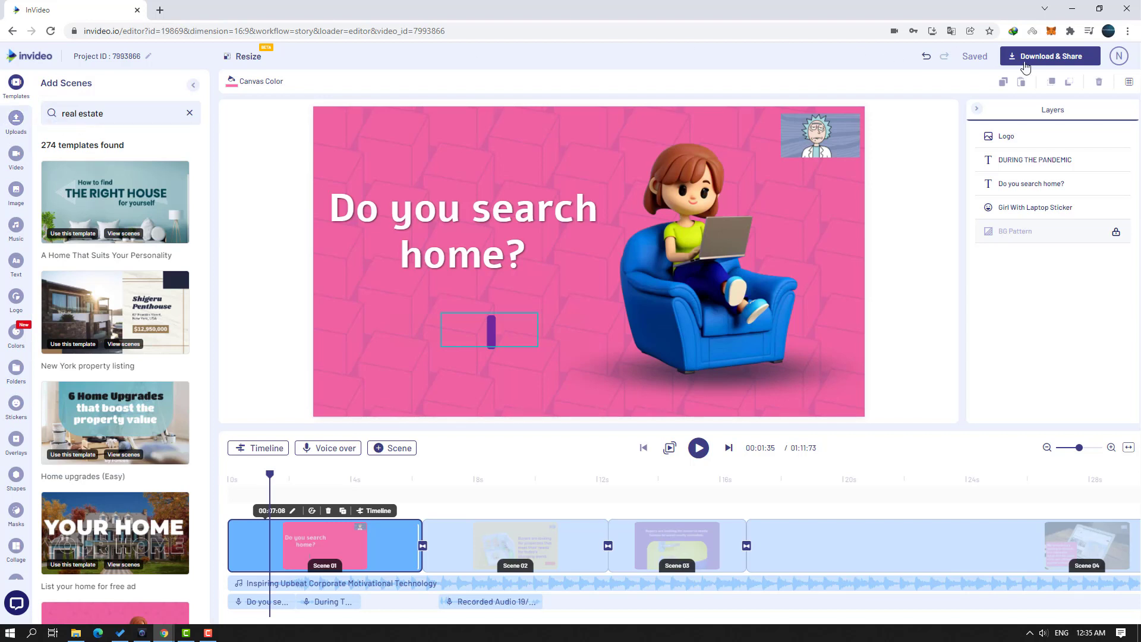
- Export the video at the default 1080p resolution and follow its rendering on the projects page
click(1051, 60)
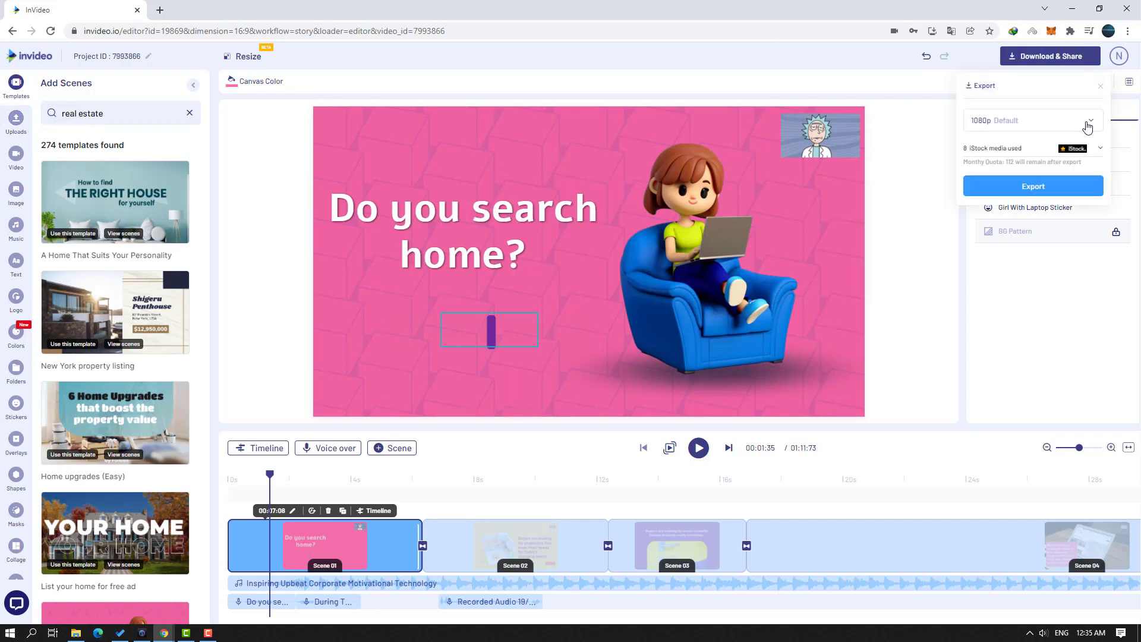
click(1070, 122)
click(991, 125)
click(1034, 190)
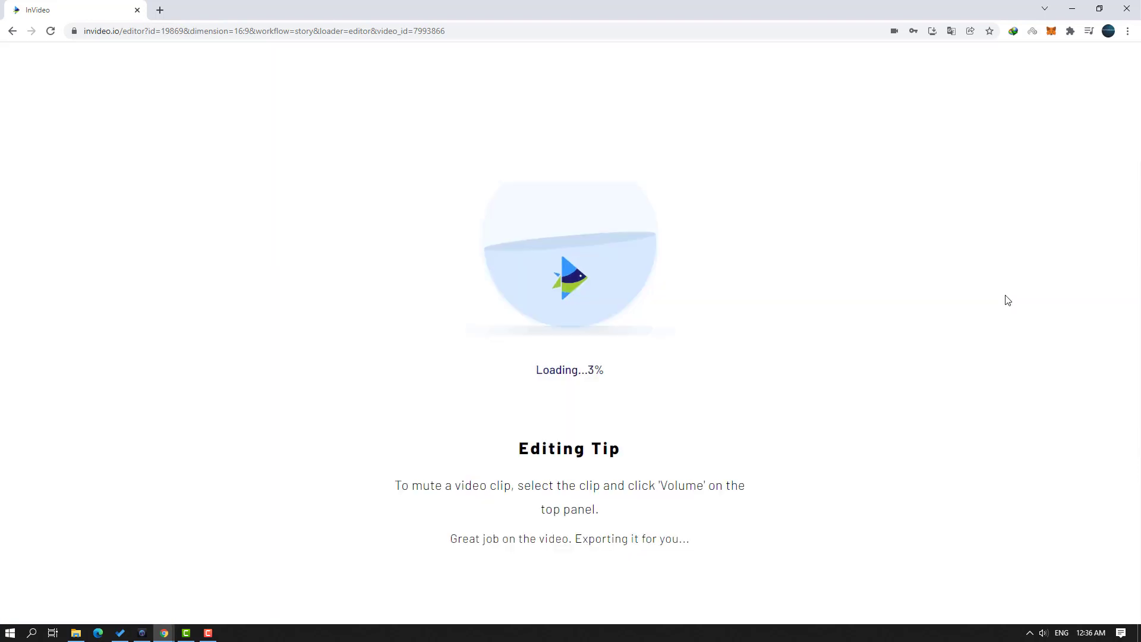
click(630, 99)
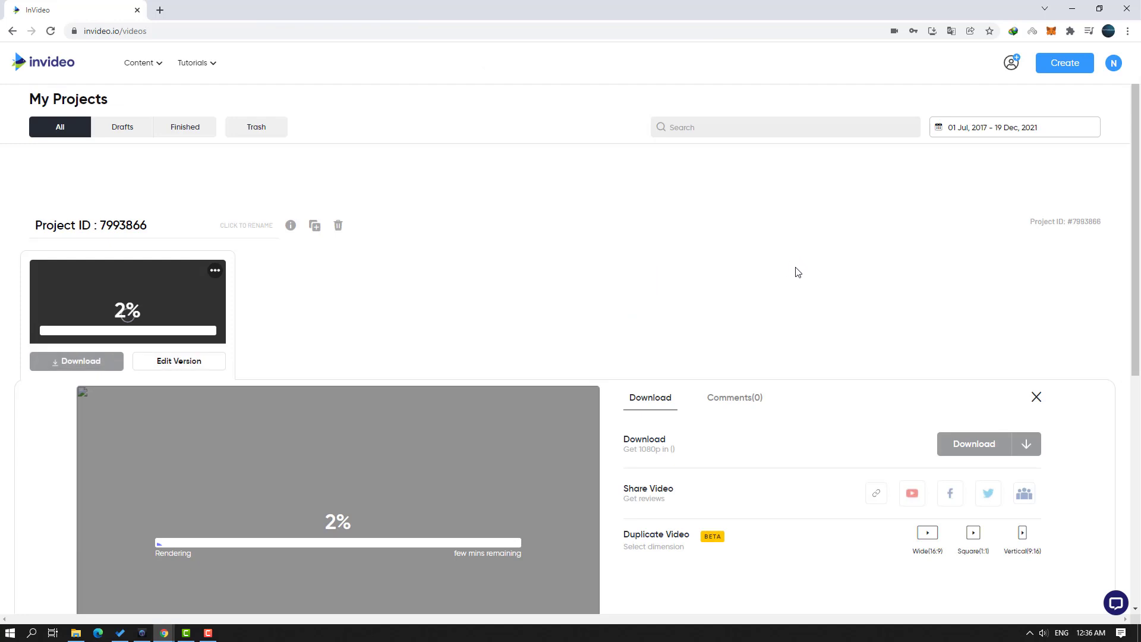
scroll(326, 380, down, 4)
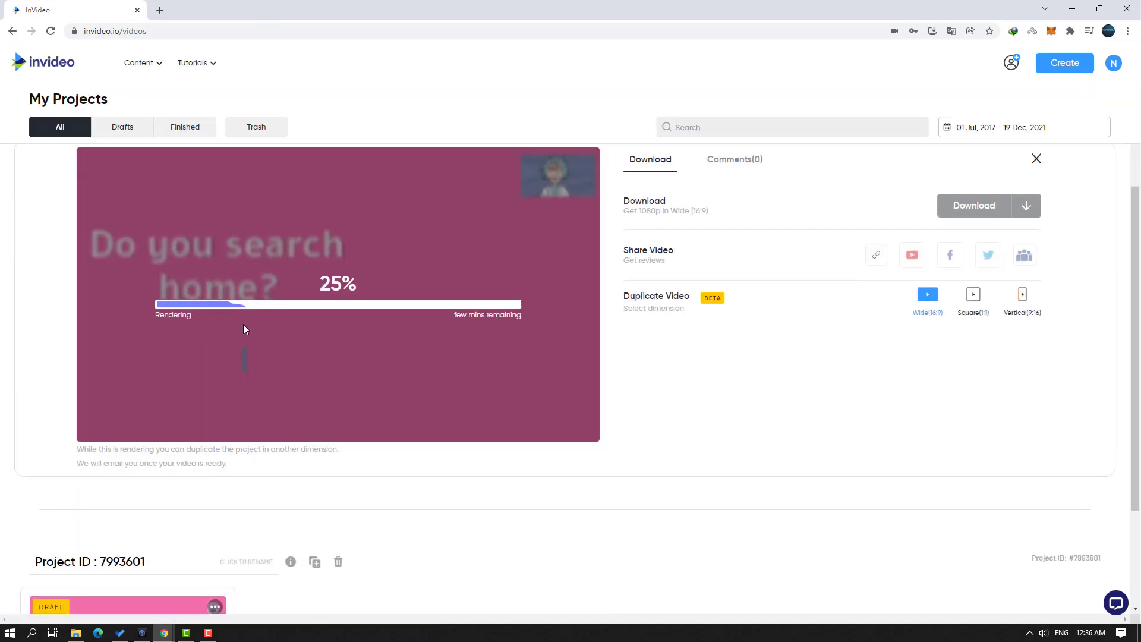
scroll(309, 357, up, 1)
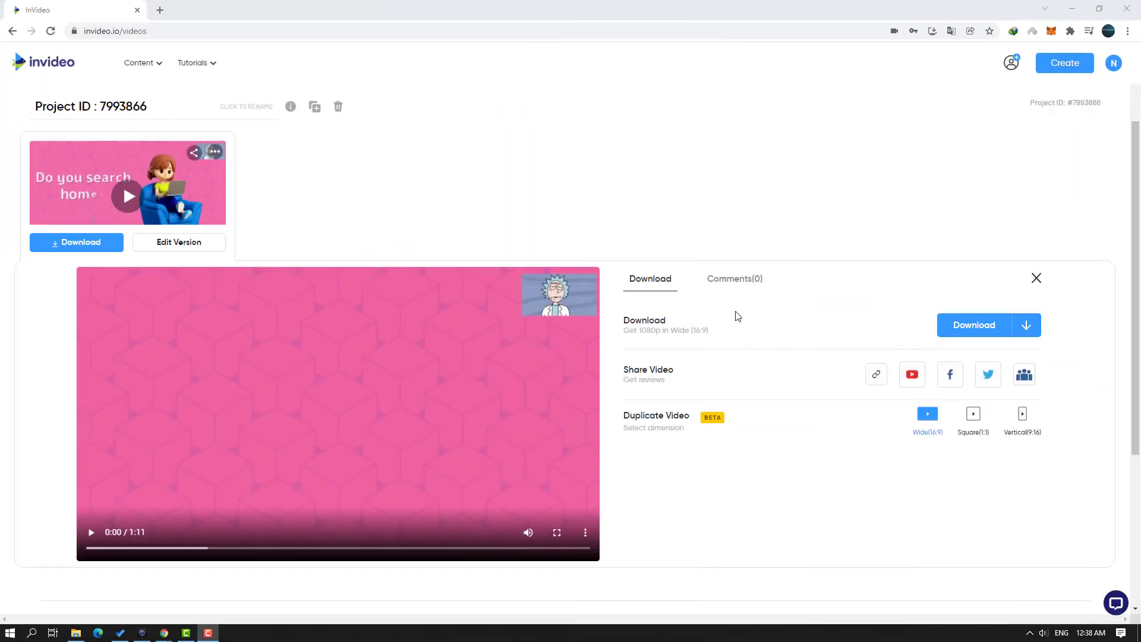
- Play the rendered video to check scenes 1 and 2, and pause it at about 0:13
click(90, 534)
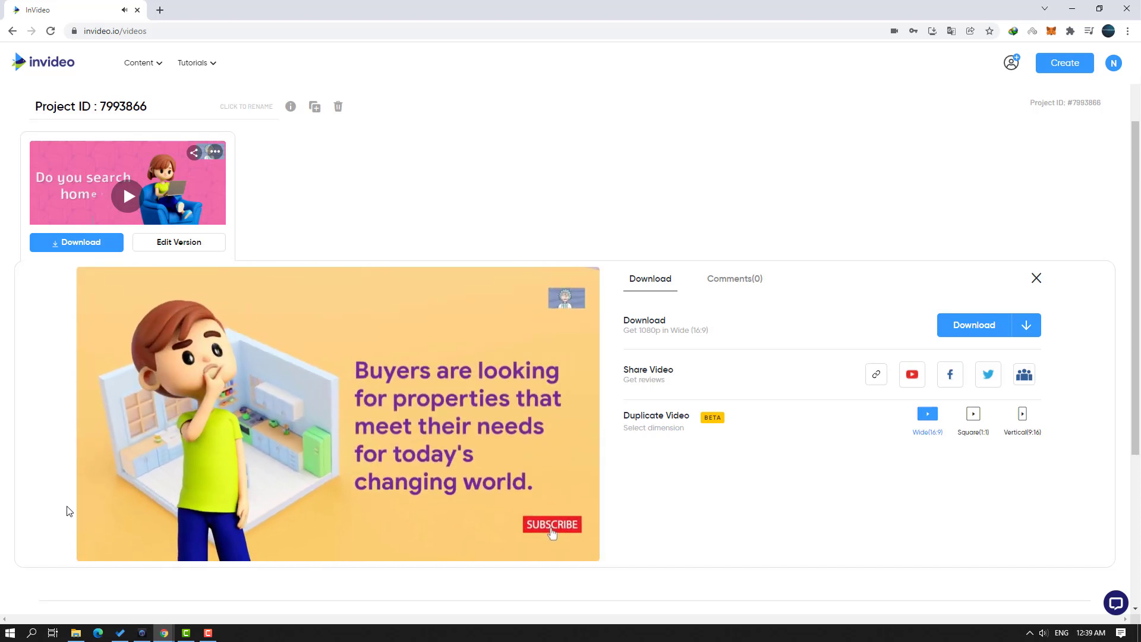
mouse_move(86, 538)
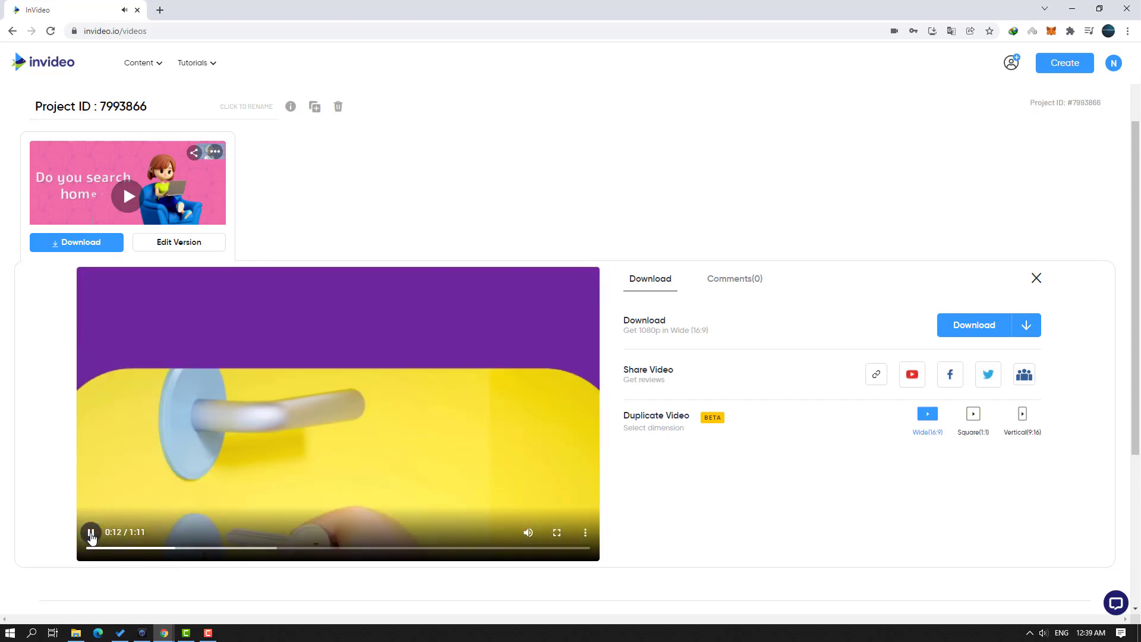
click(91, 538)
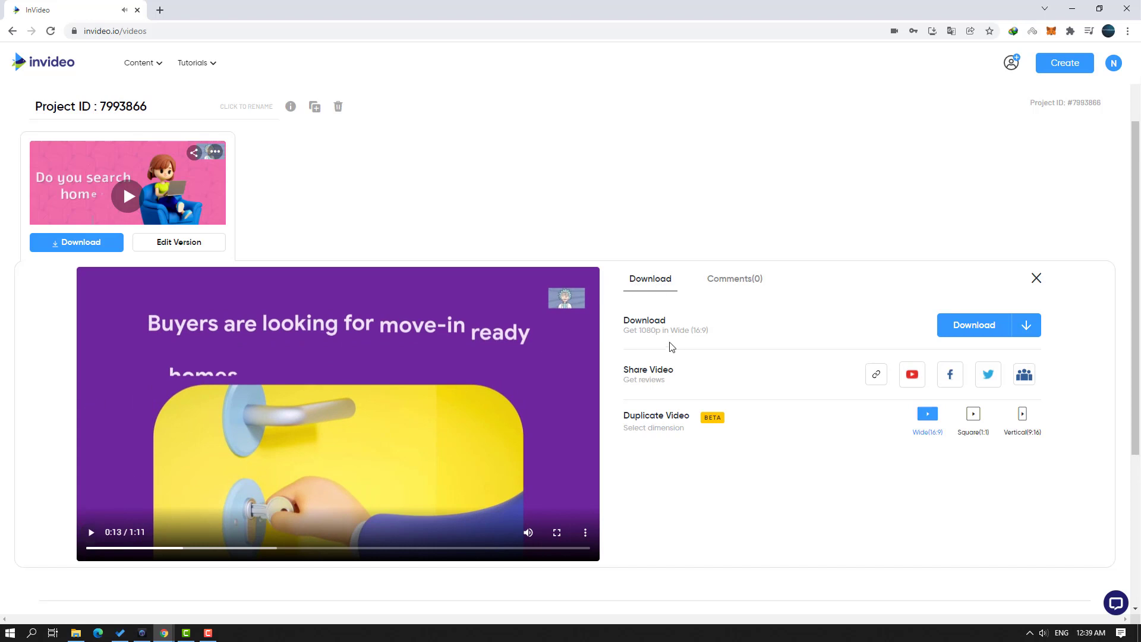
- Download the rendered 1080p video in Wide (16:9), watch the MP4 in the desktop media player and close the player
scroll(765, 300, down, 1)
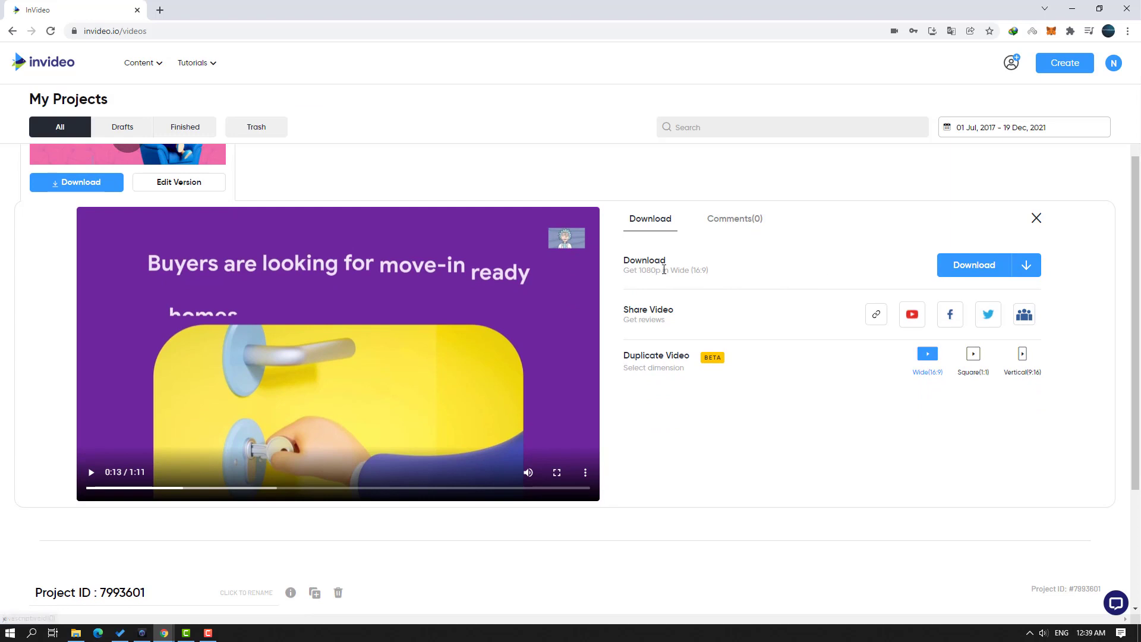
click(969, 267)
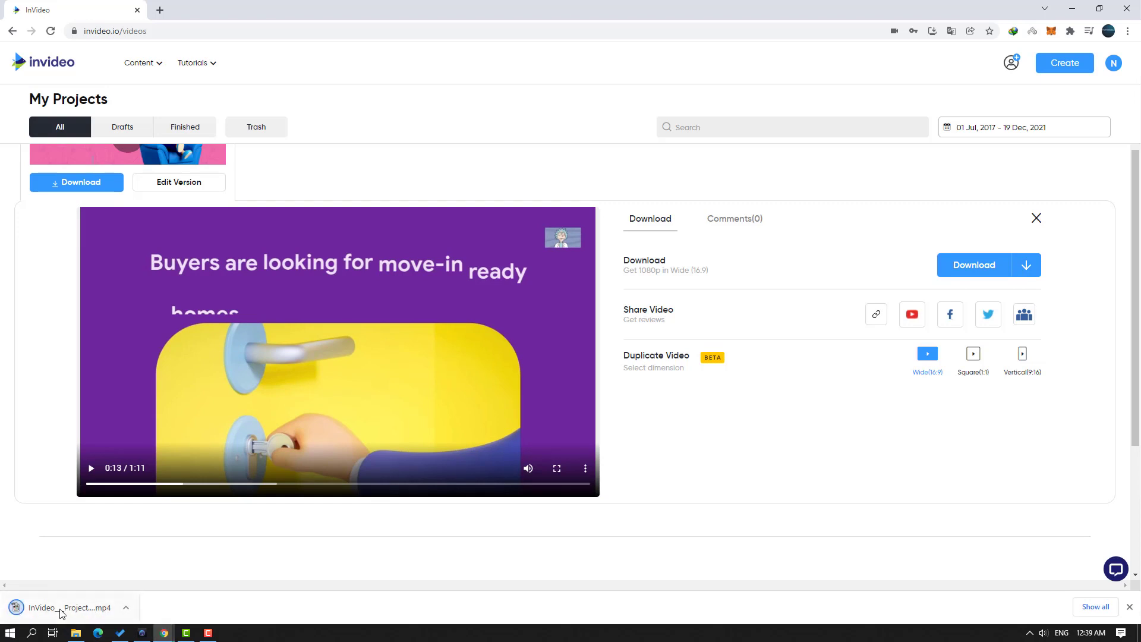
click(95, 608)
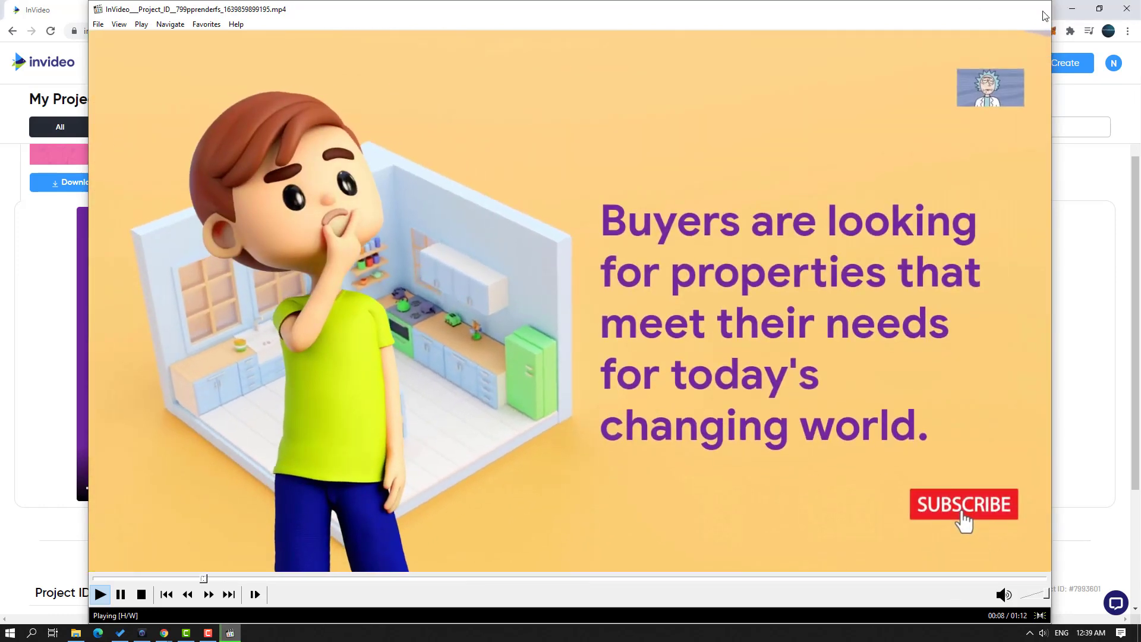
click(1047, 13)
scroll(764, 186, up, 1)
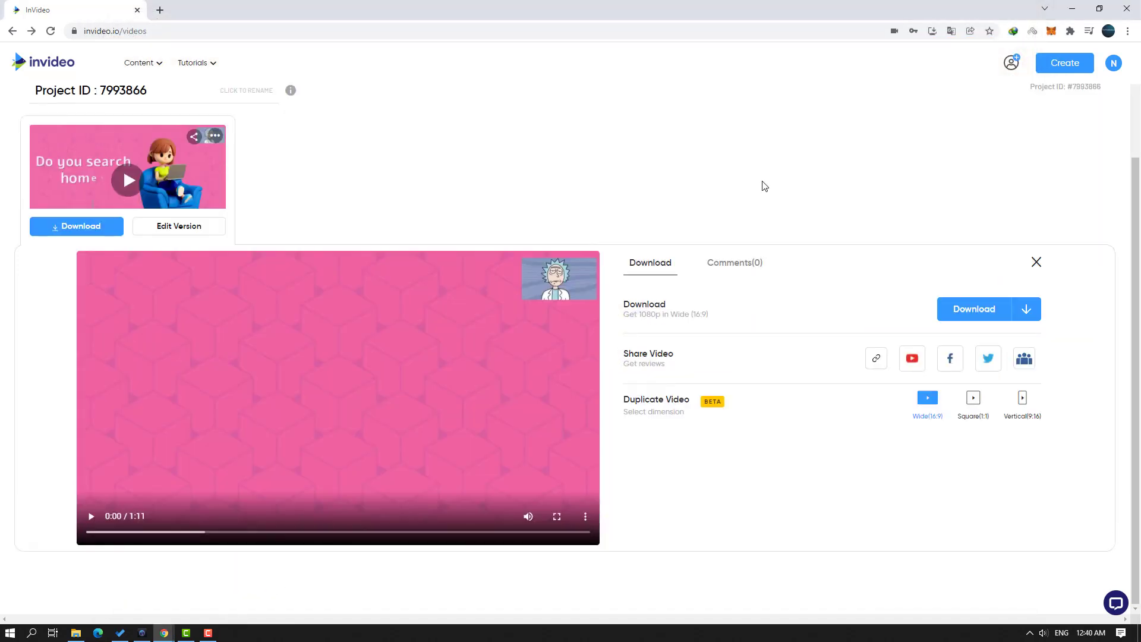